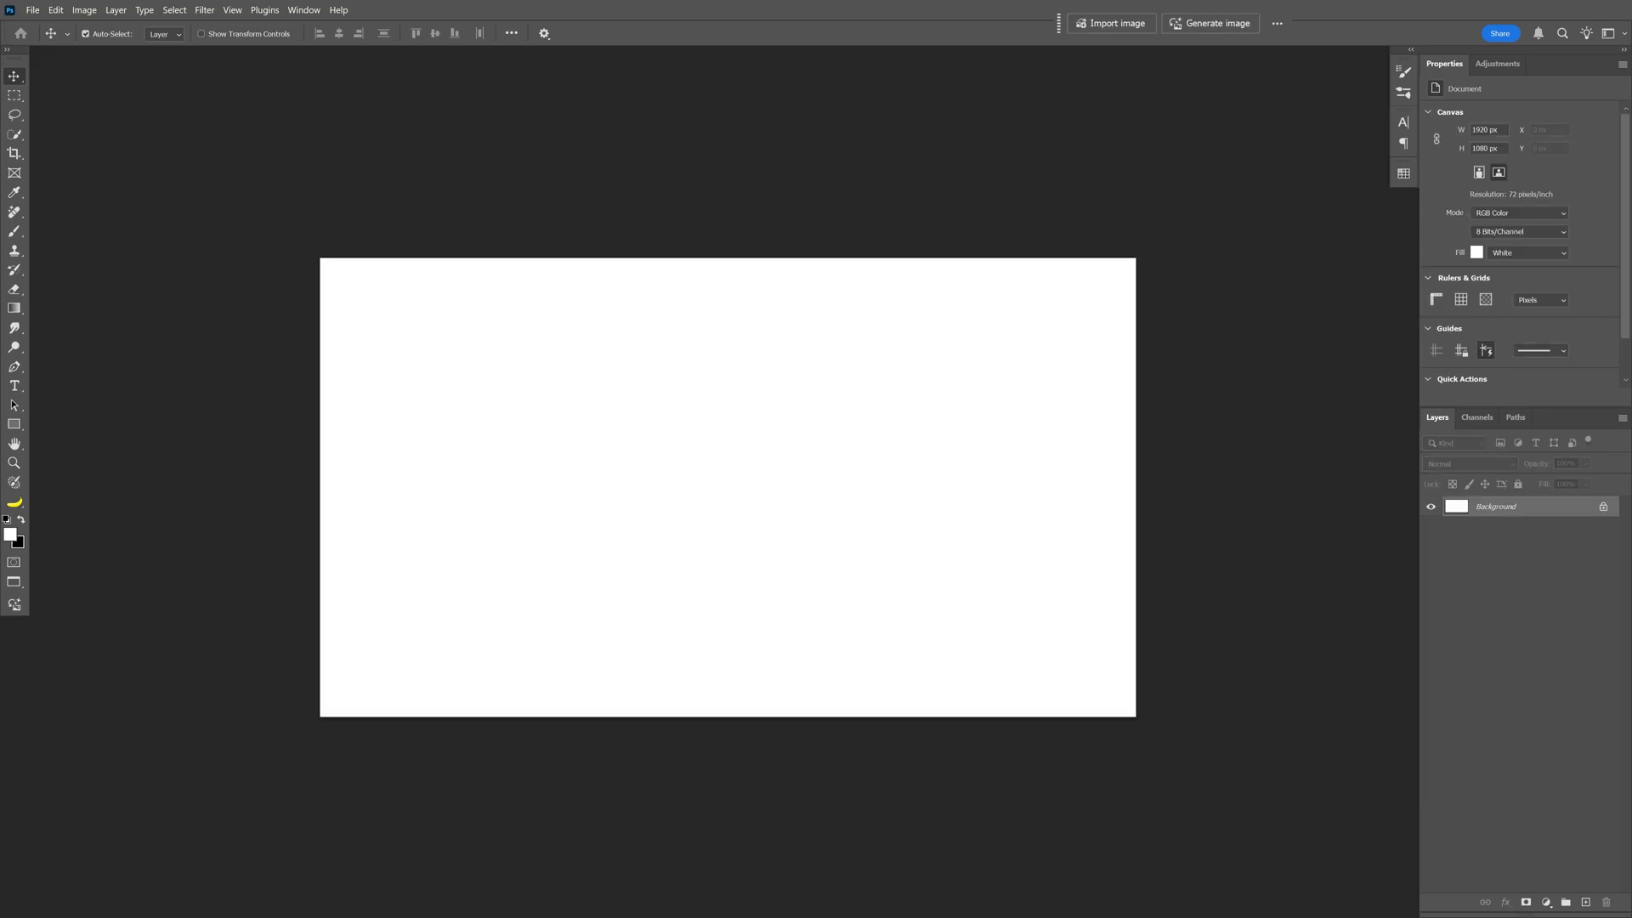
# Add a solid colour fill layer in dark grey #4f4f4f above the background.
pyautogui.hotkey('ctrl', 'alt', 'i')
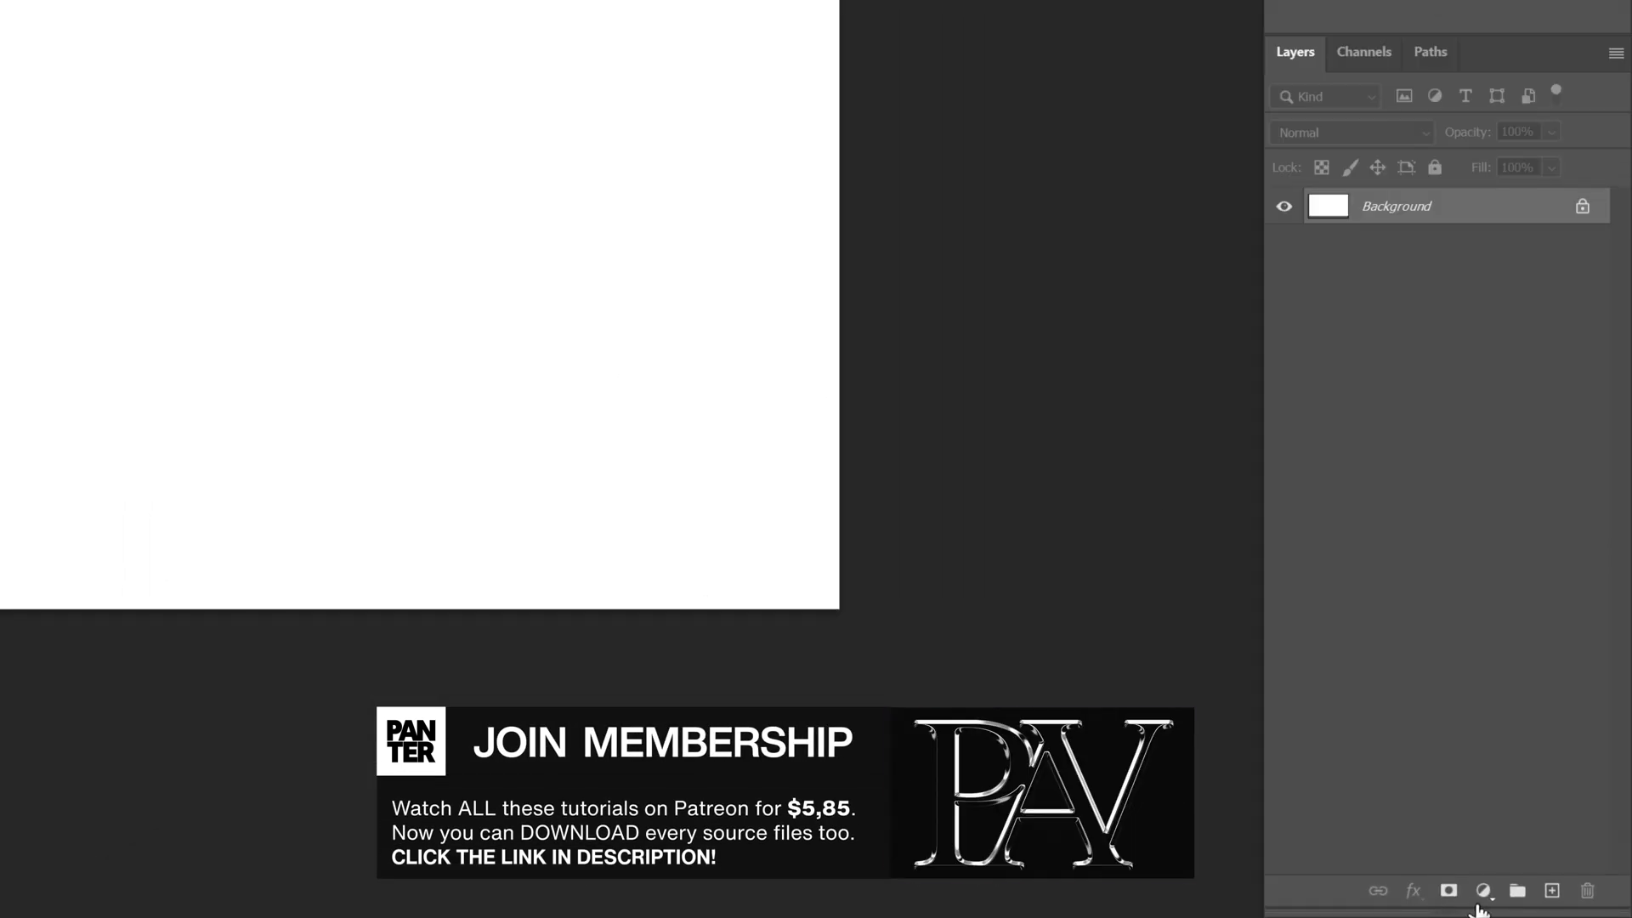
pyautogui.click(1546, 903)
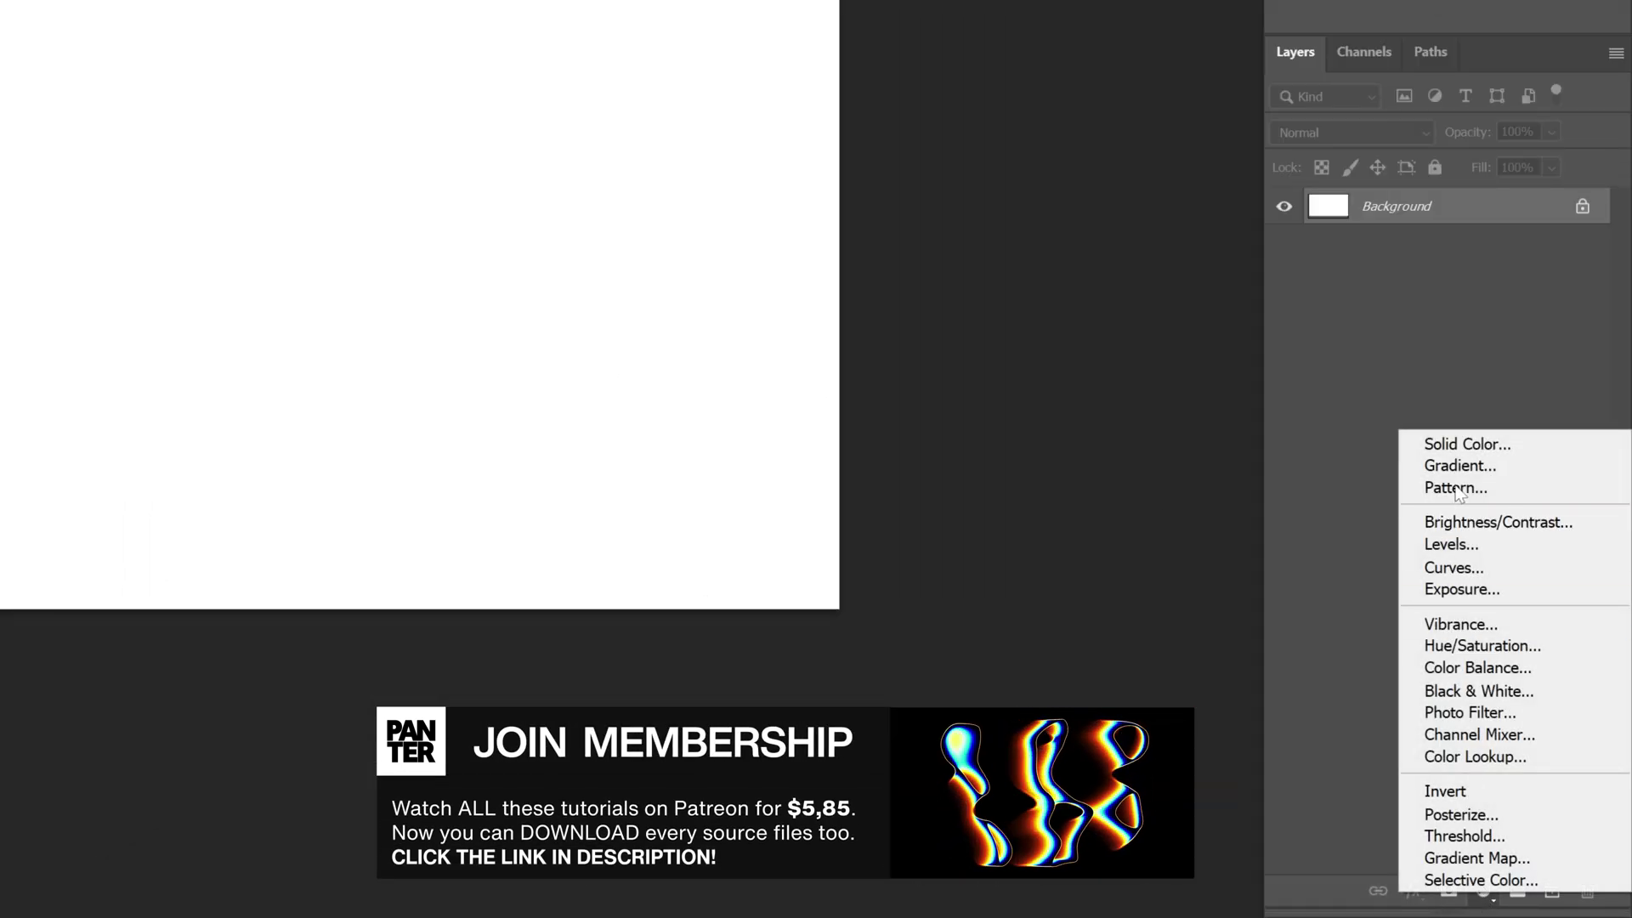
pyautogui.click(1493, 446)
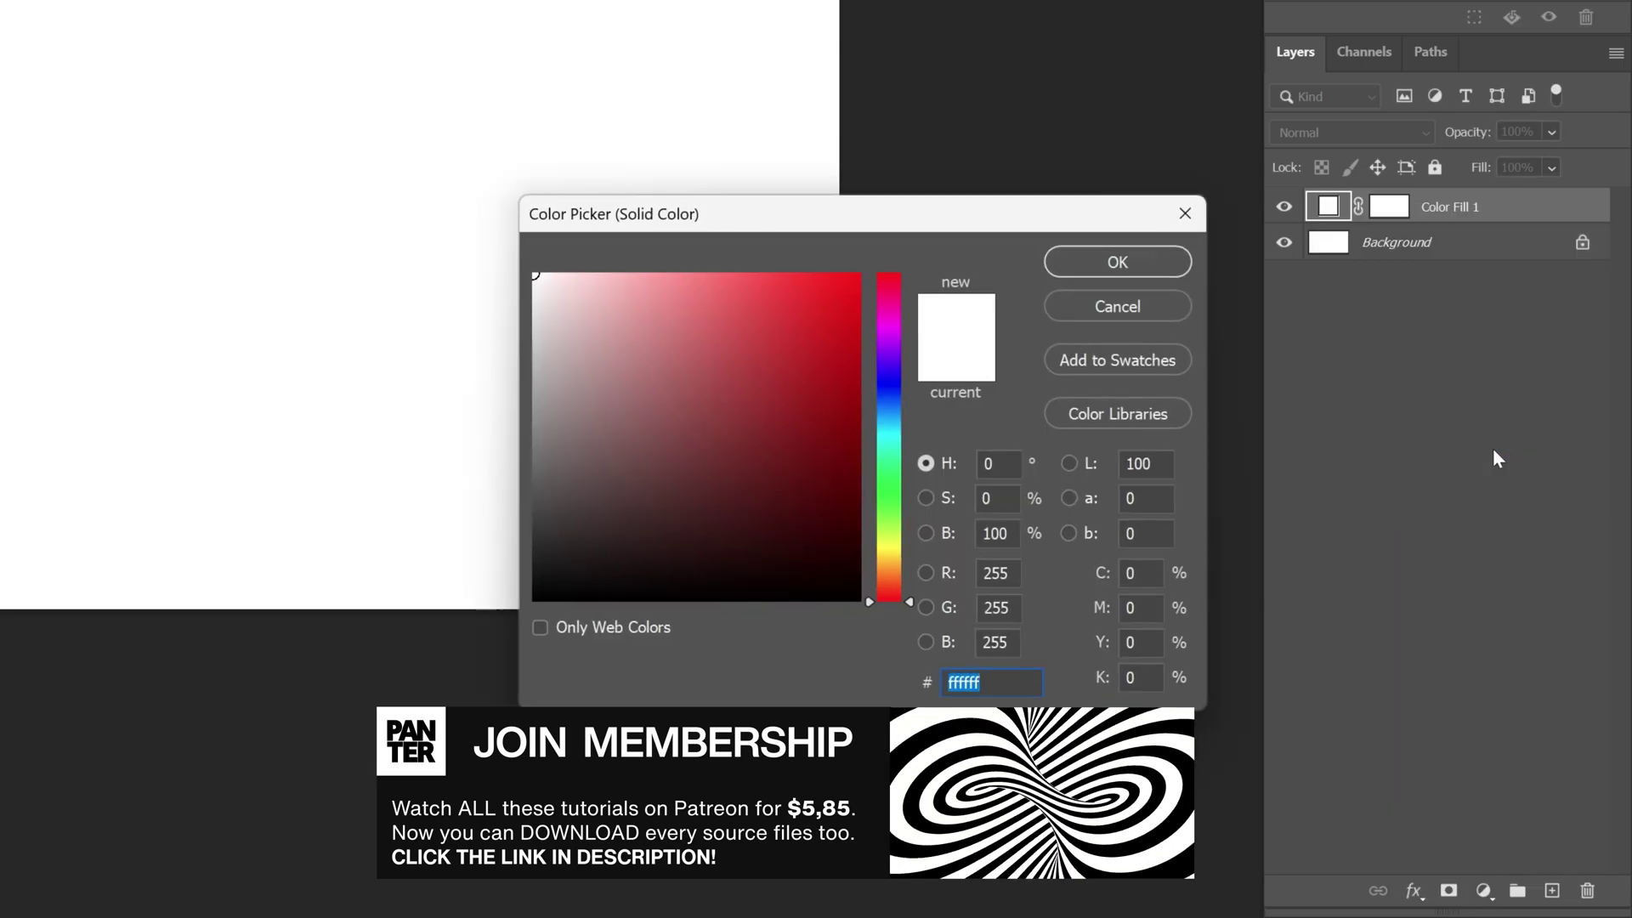
pyautogui.write('4f4f4f')
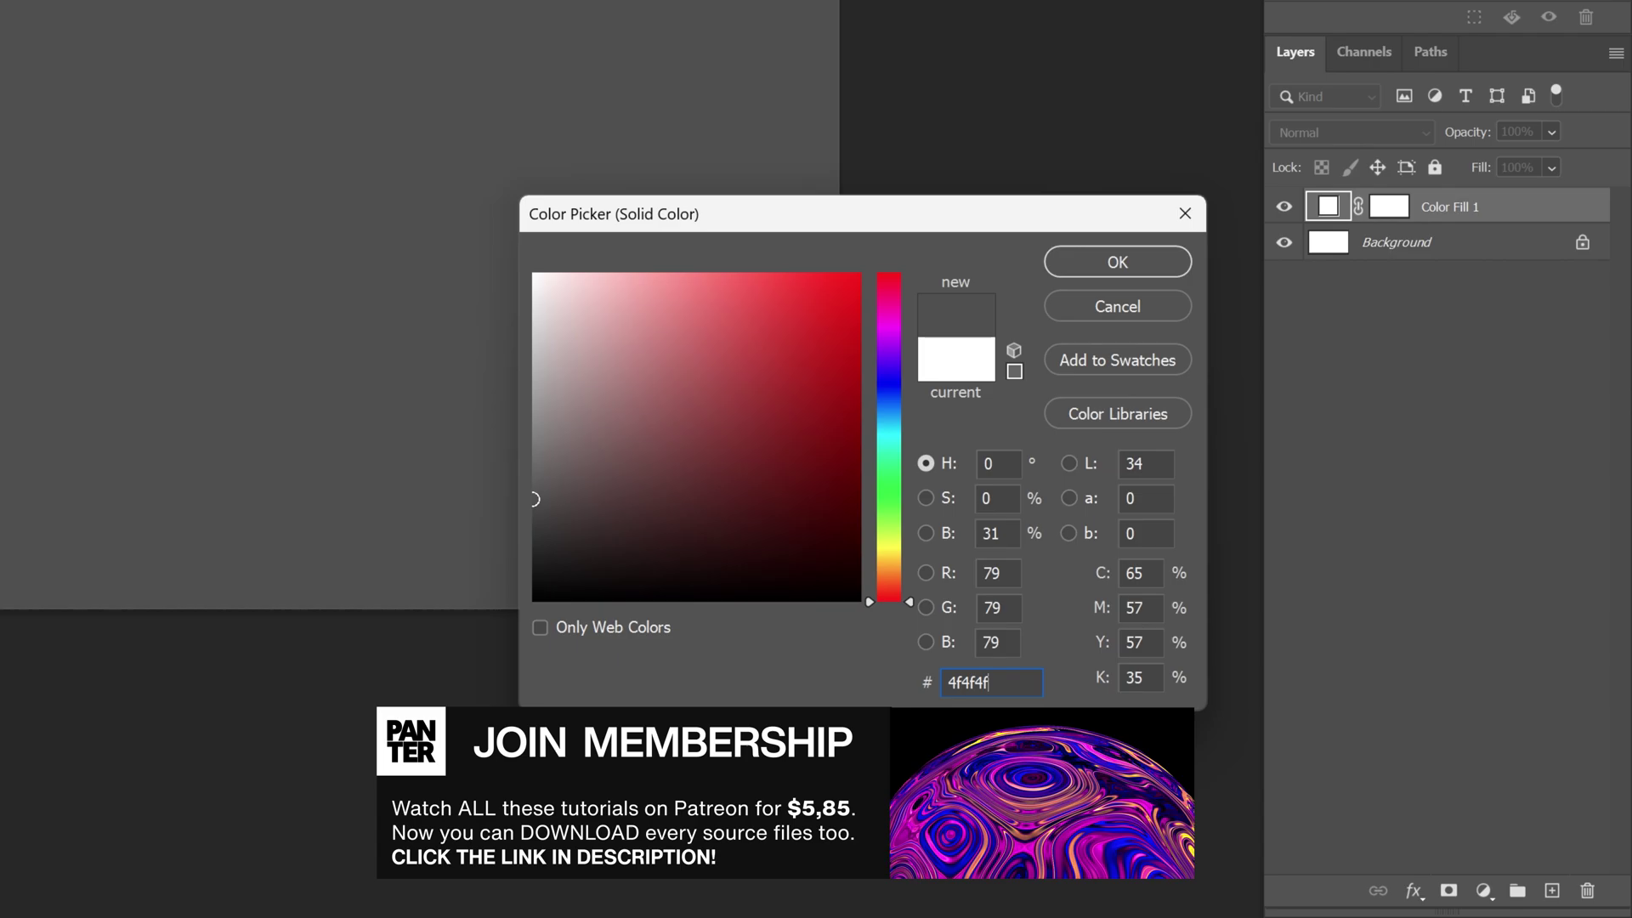
pyautogui.press('Return')
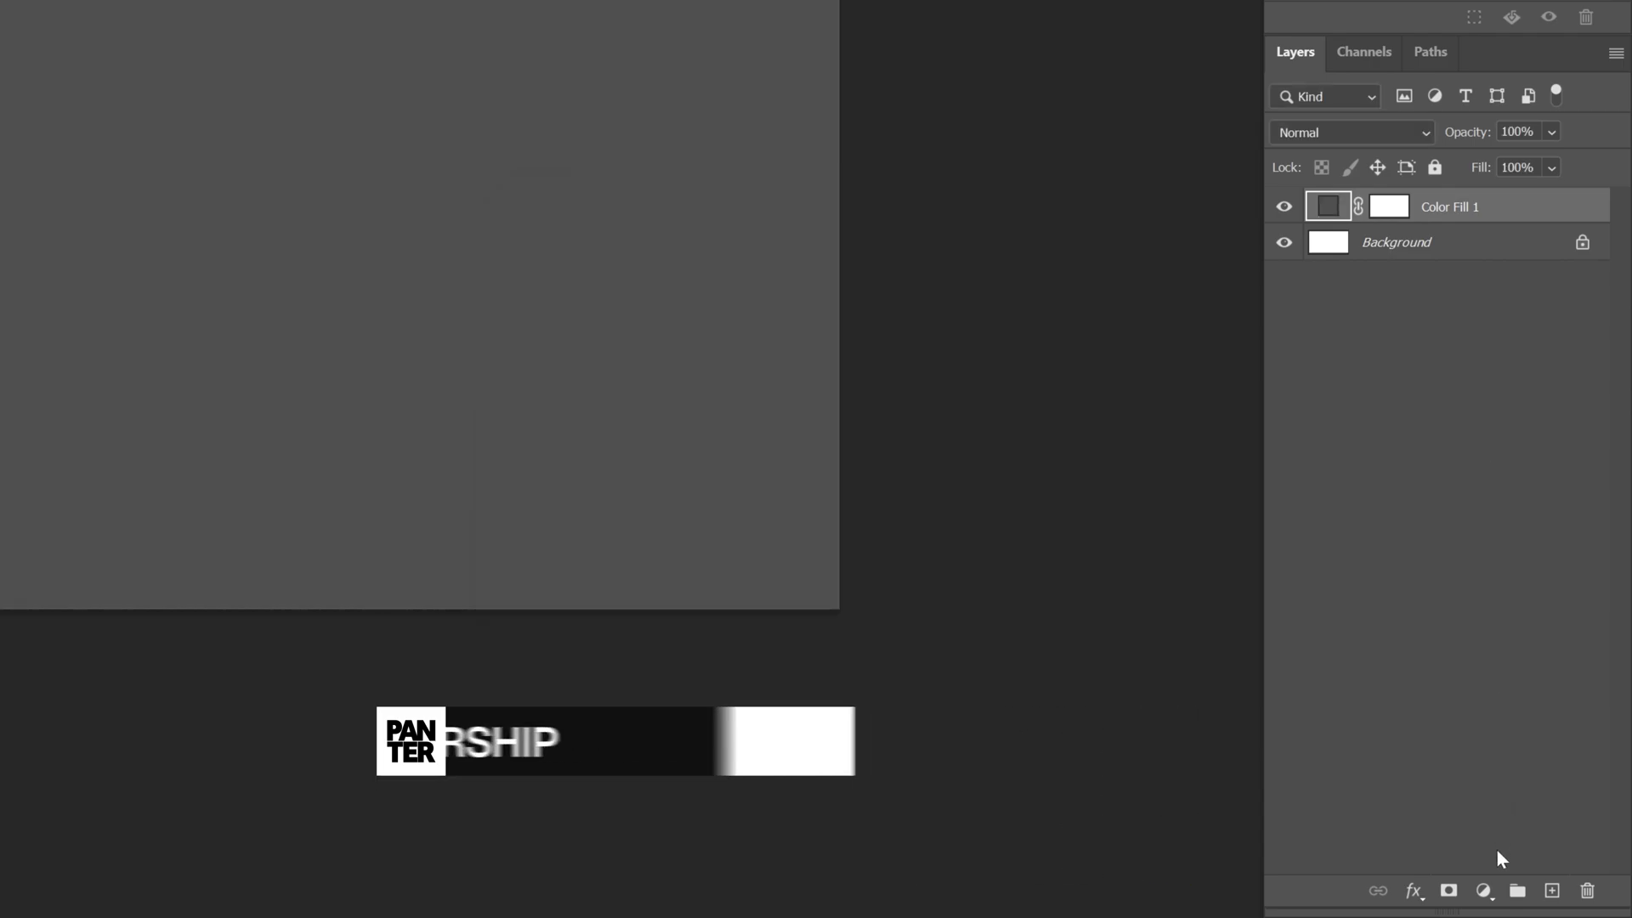
# Add a second solid colour fill layer in black #000000 above the grey fill.
pyautogui.click(1484, 891)
pyautogui.click(1505, 438)
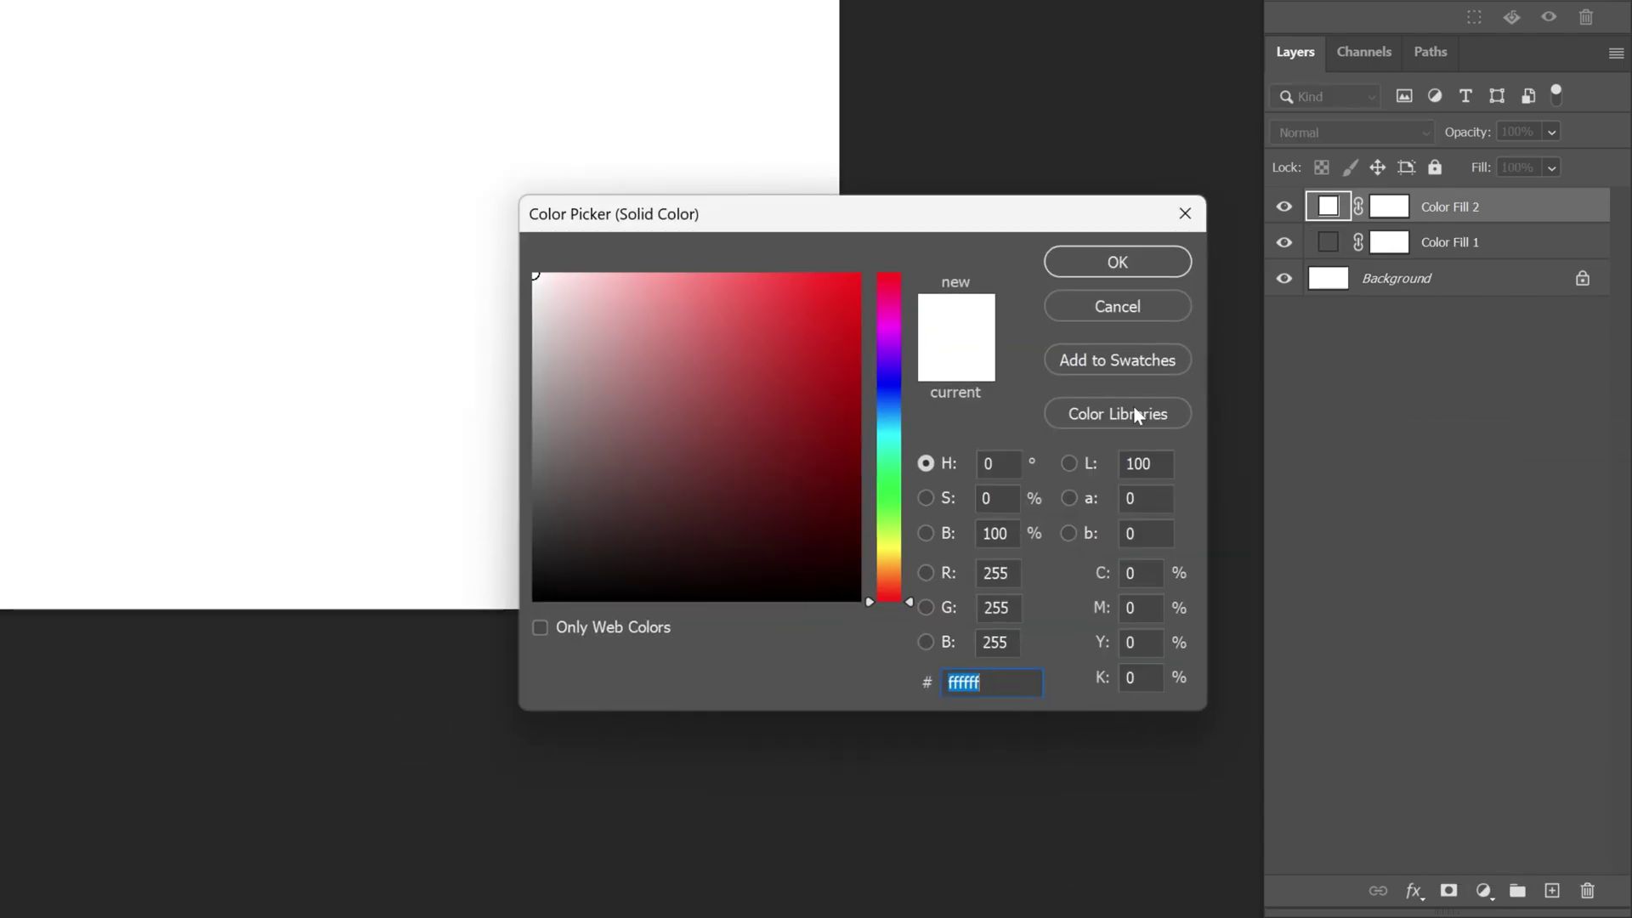
pyautogui.moveTo(584, 468); pyautogui.dragTo(499, 620)
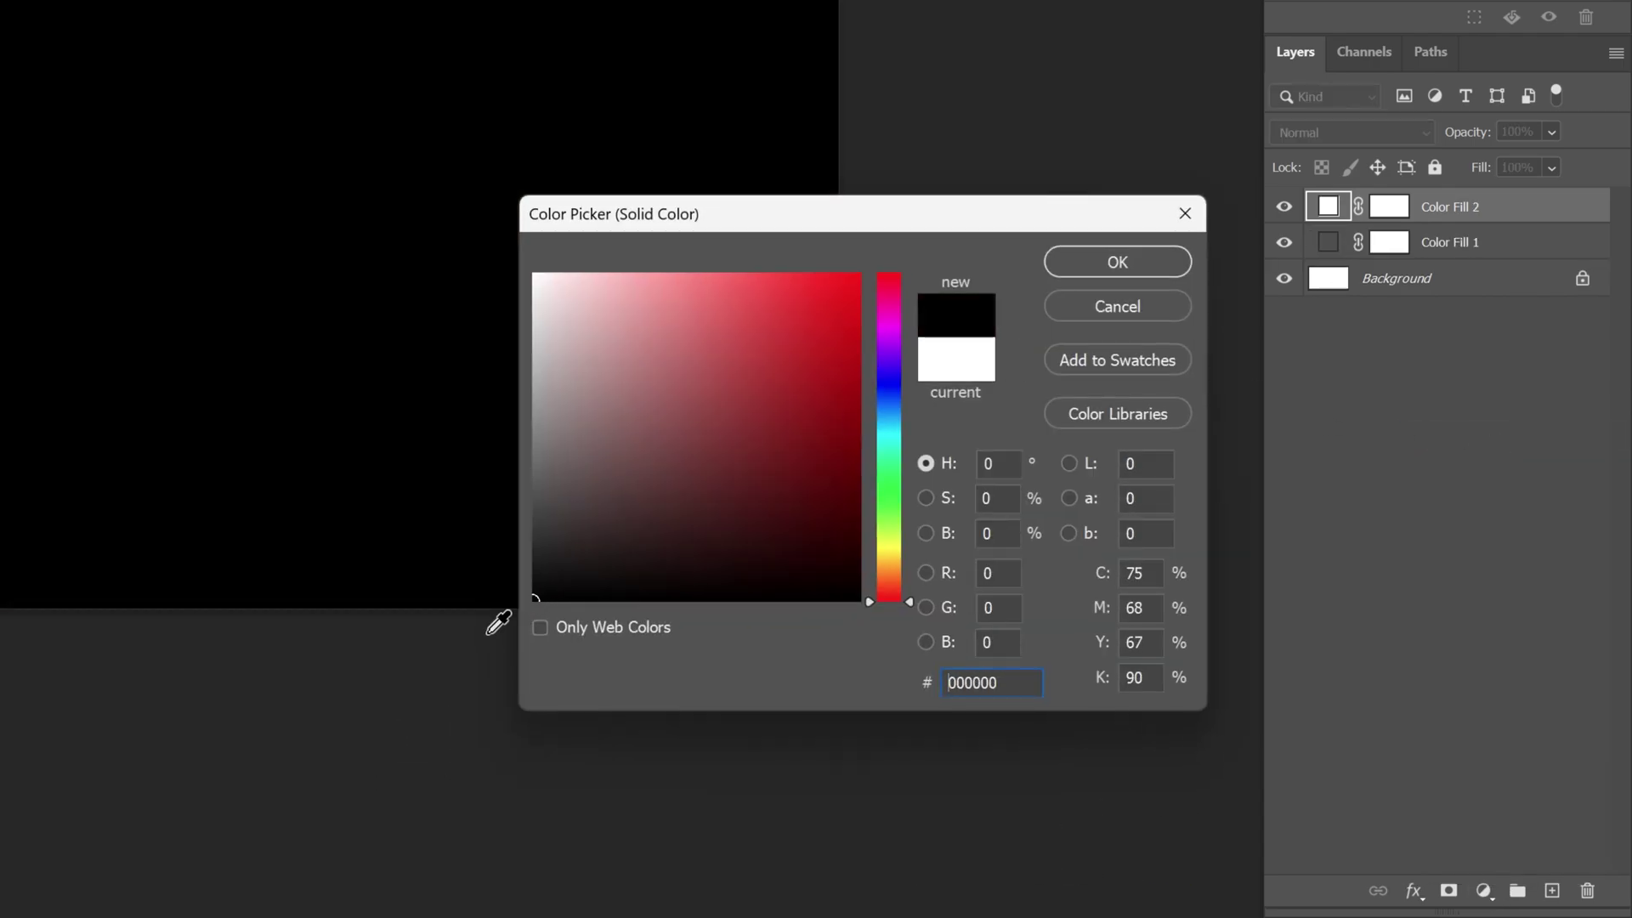
pyautogui.click(1117, 264)
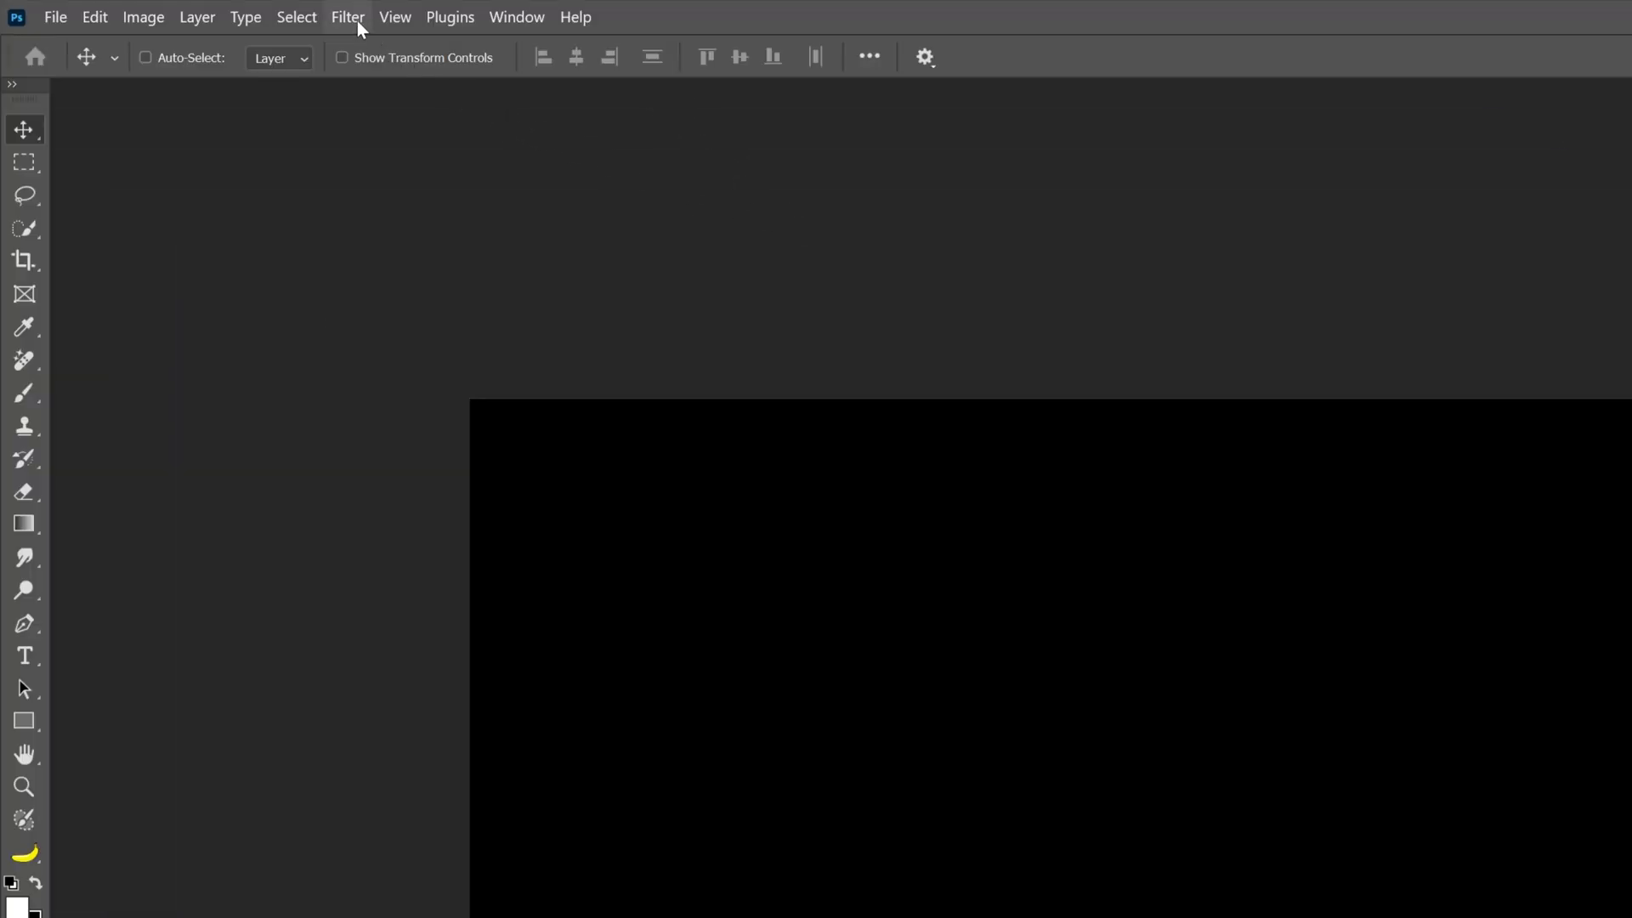
# Convert the black fill to a smart object with 20% uniform monochromatic Add Noise, and set its blend mode to Screen.
pyautogui.click(357, 20)
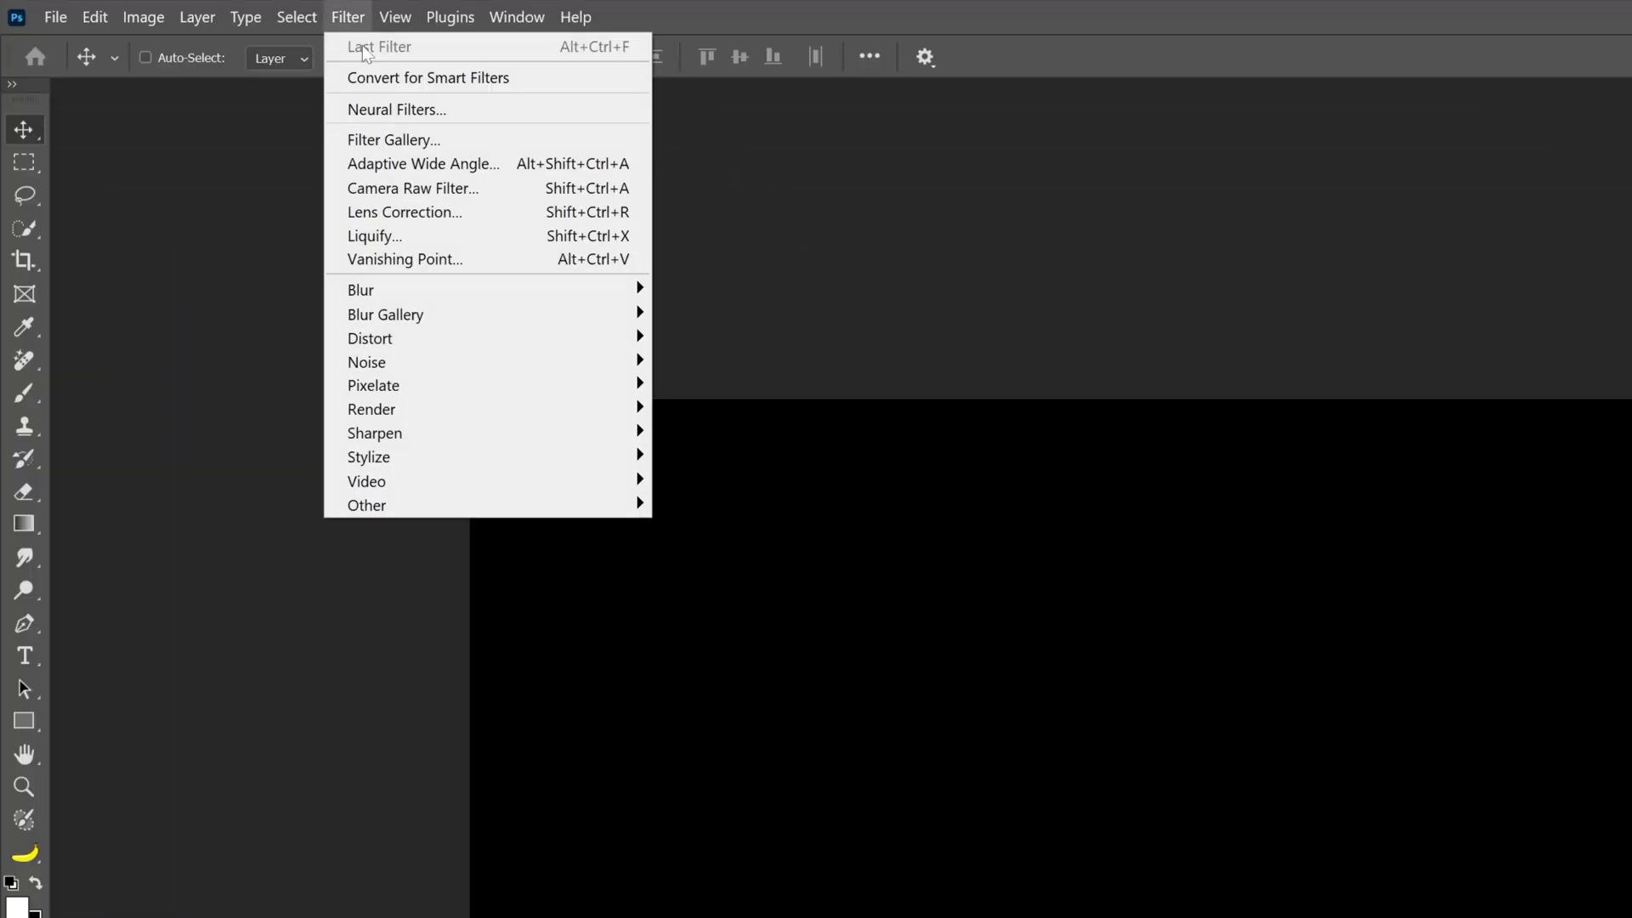
pyautogui.moveTo(430, 367)
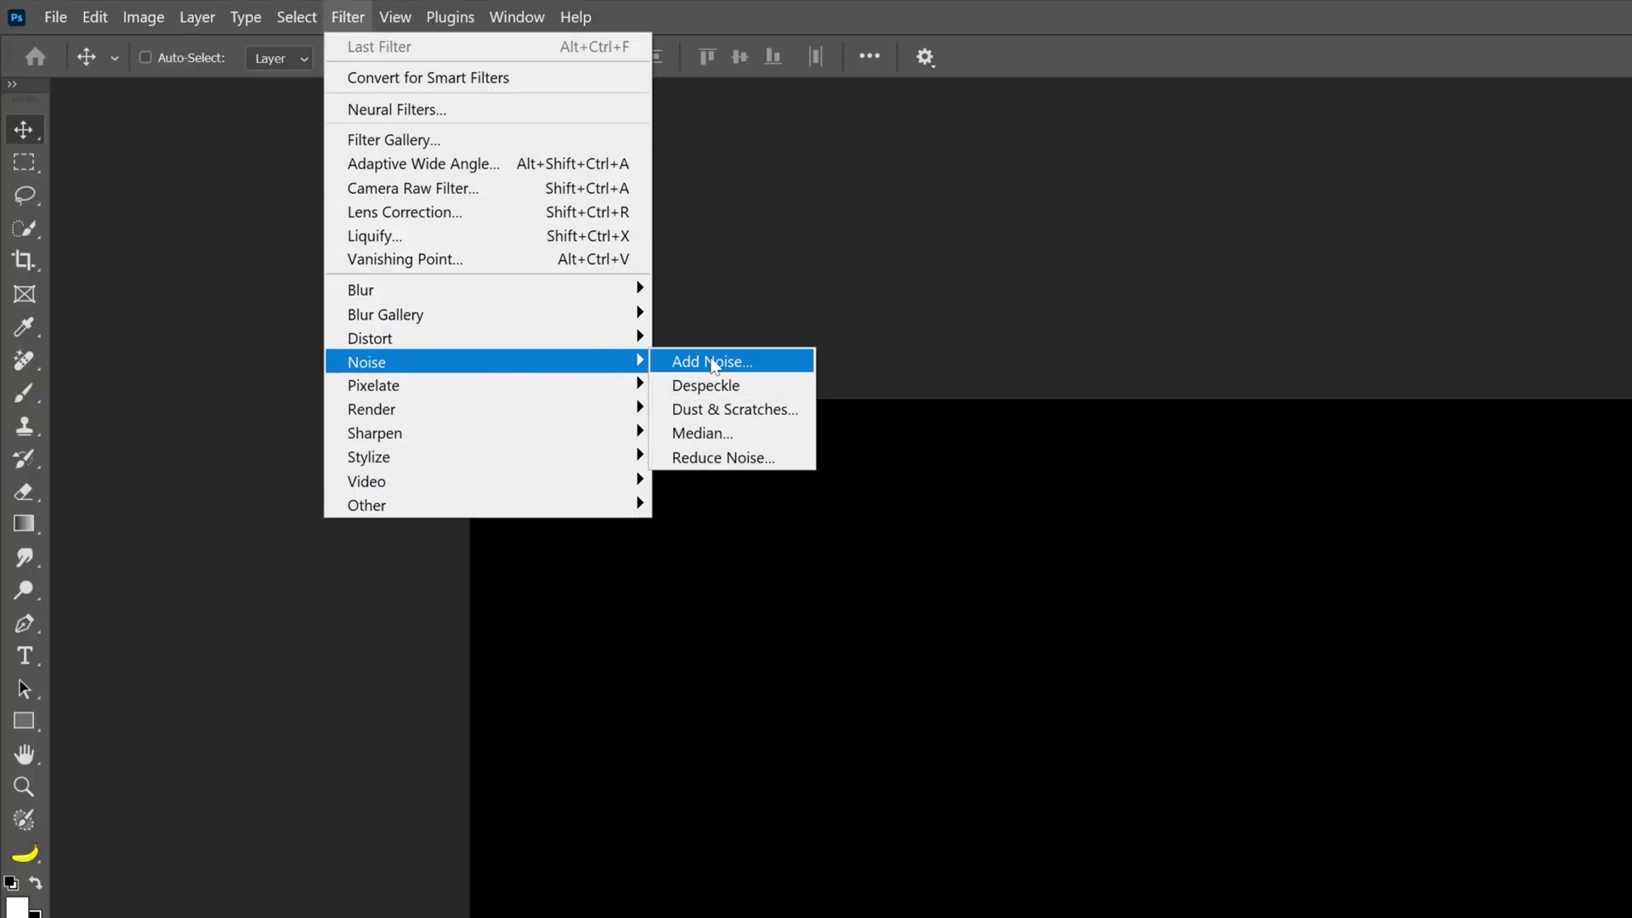
pyautogui.click(710, 364)
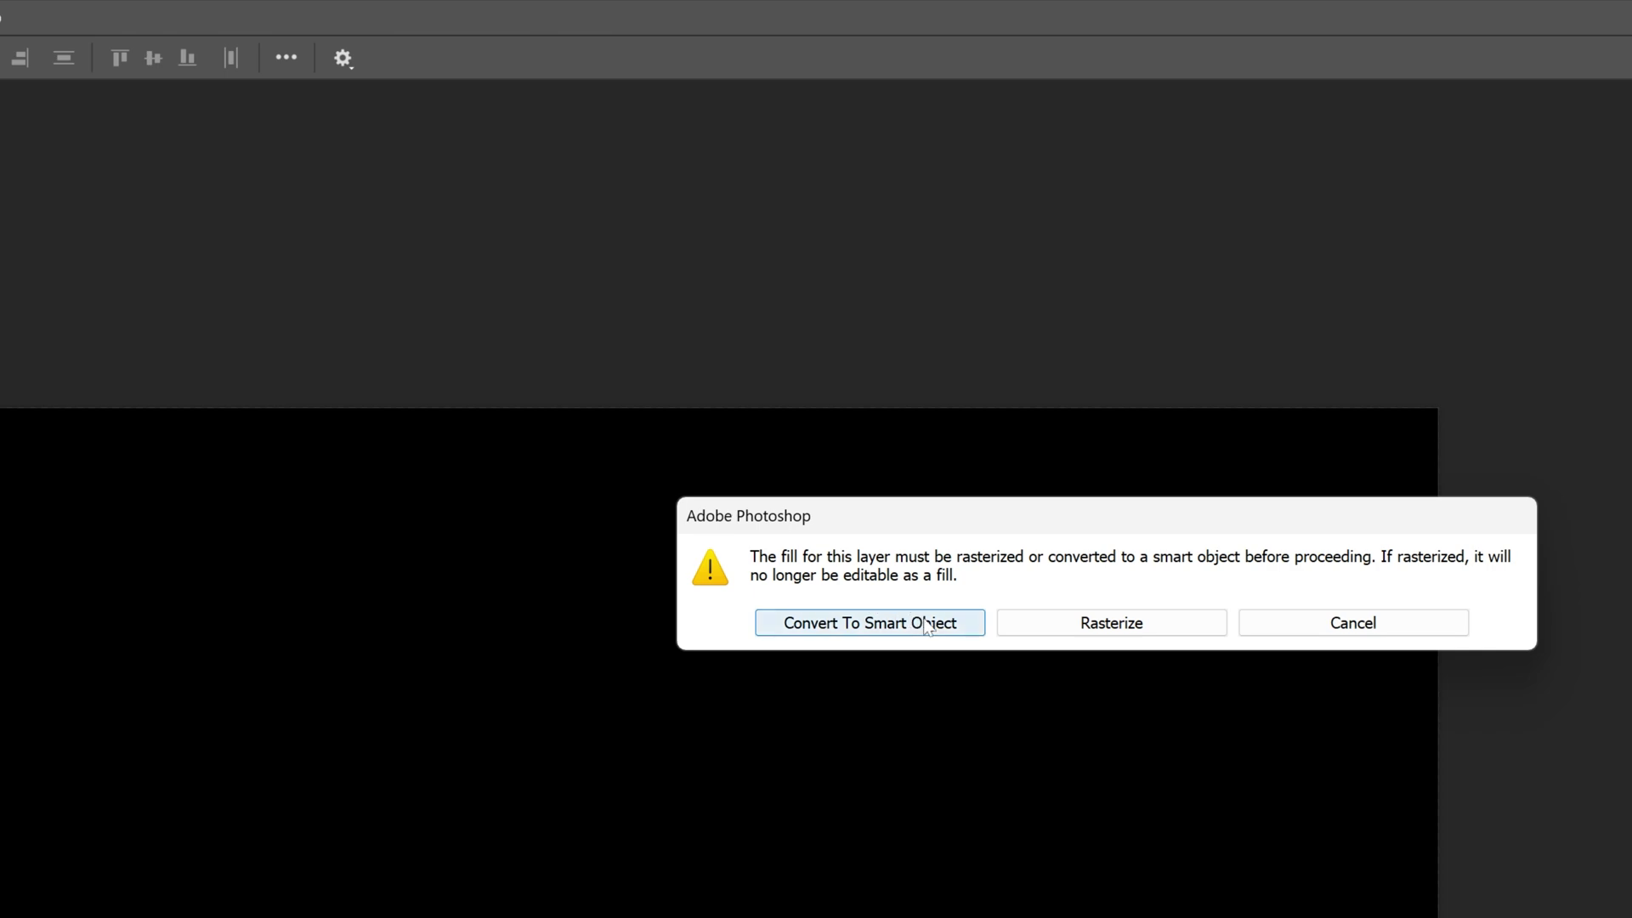
pyautogui.click(925, 625)
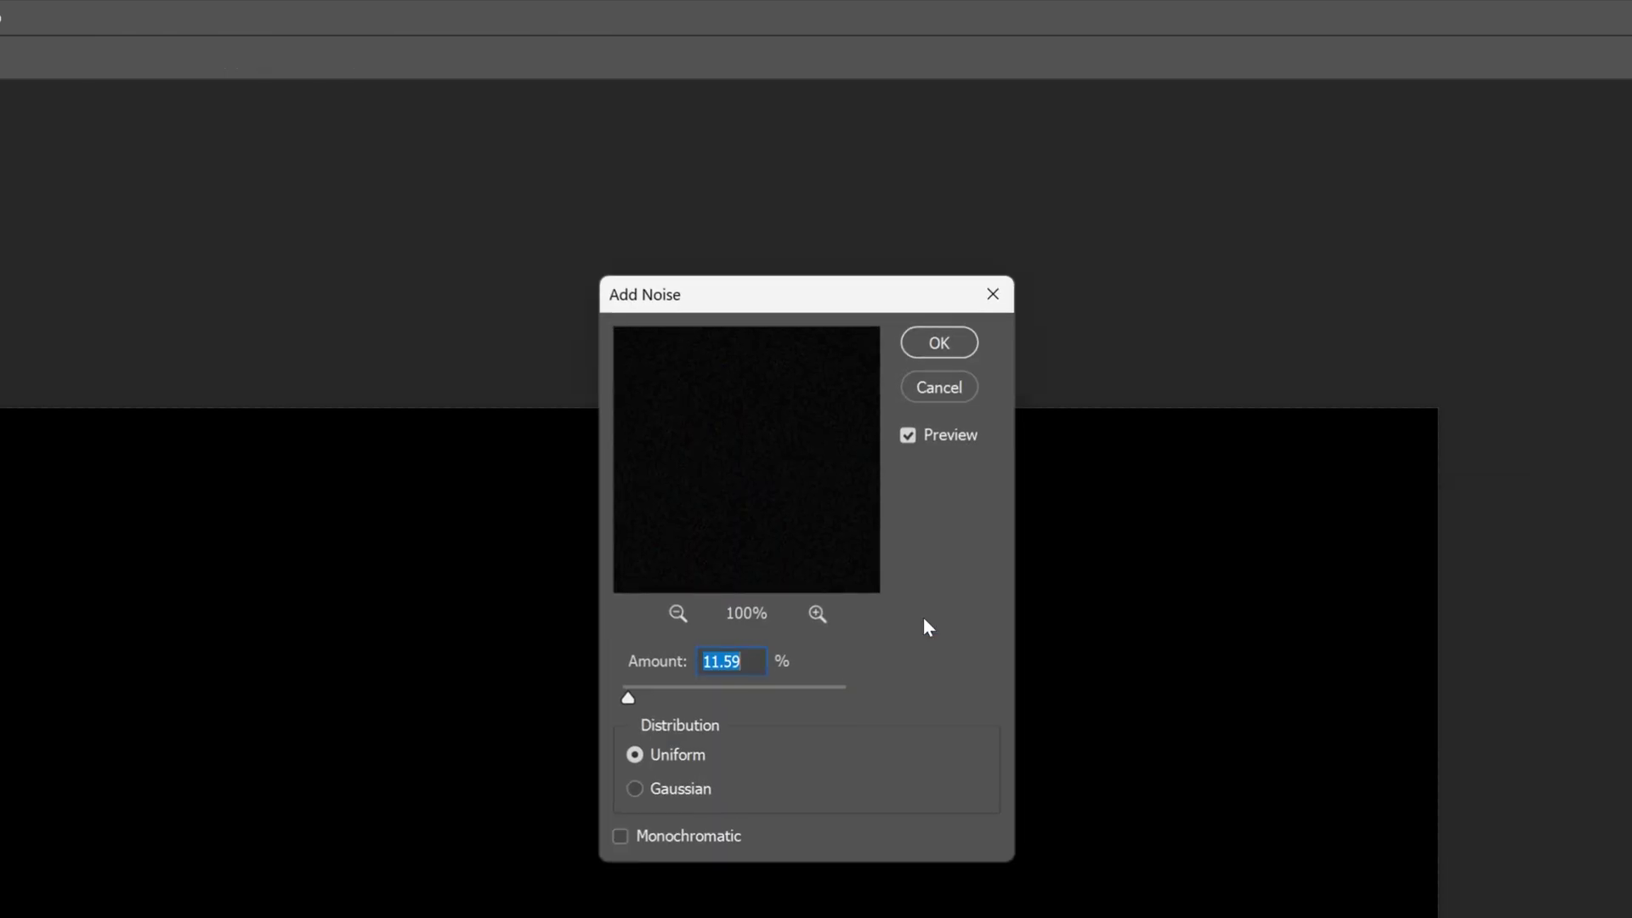
pyautogui.click(686, 838)
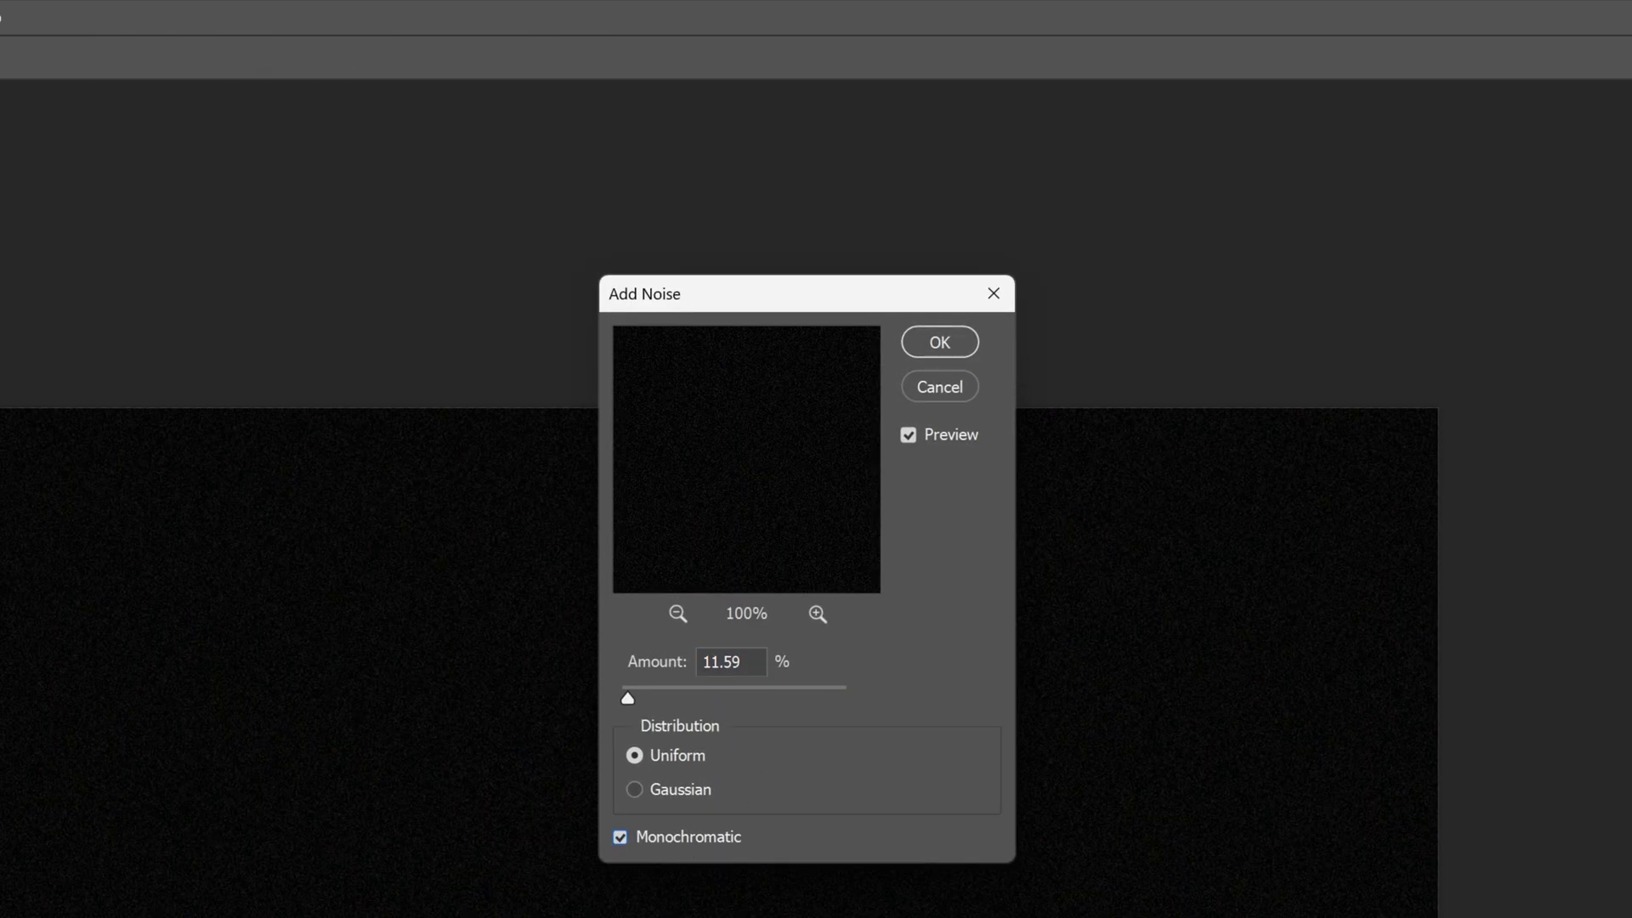
pyautogui.press('Tab')
pyautogui.write('20')
pyautogui.press('Return')
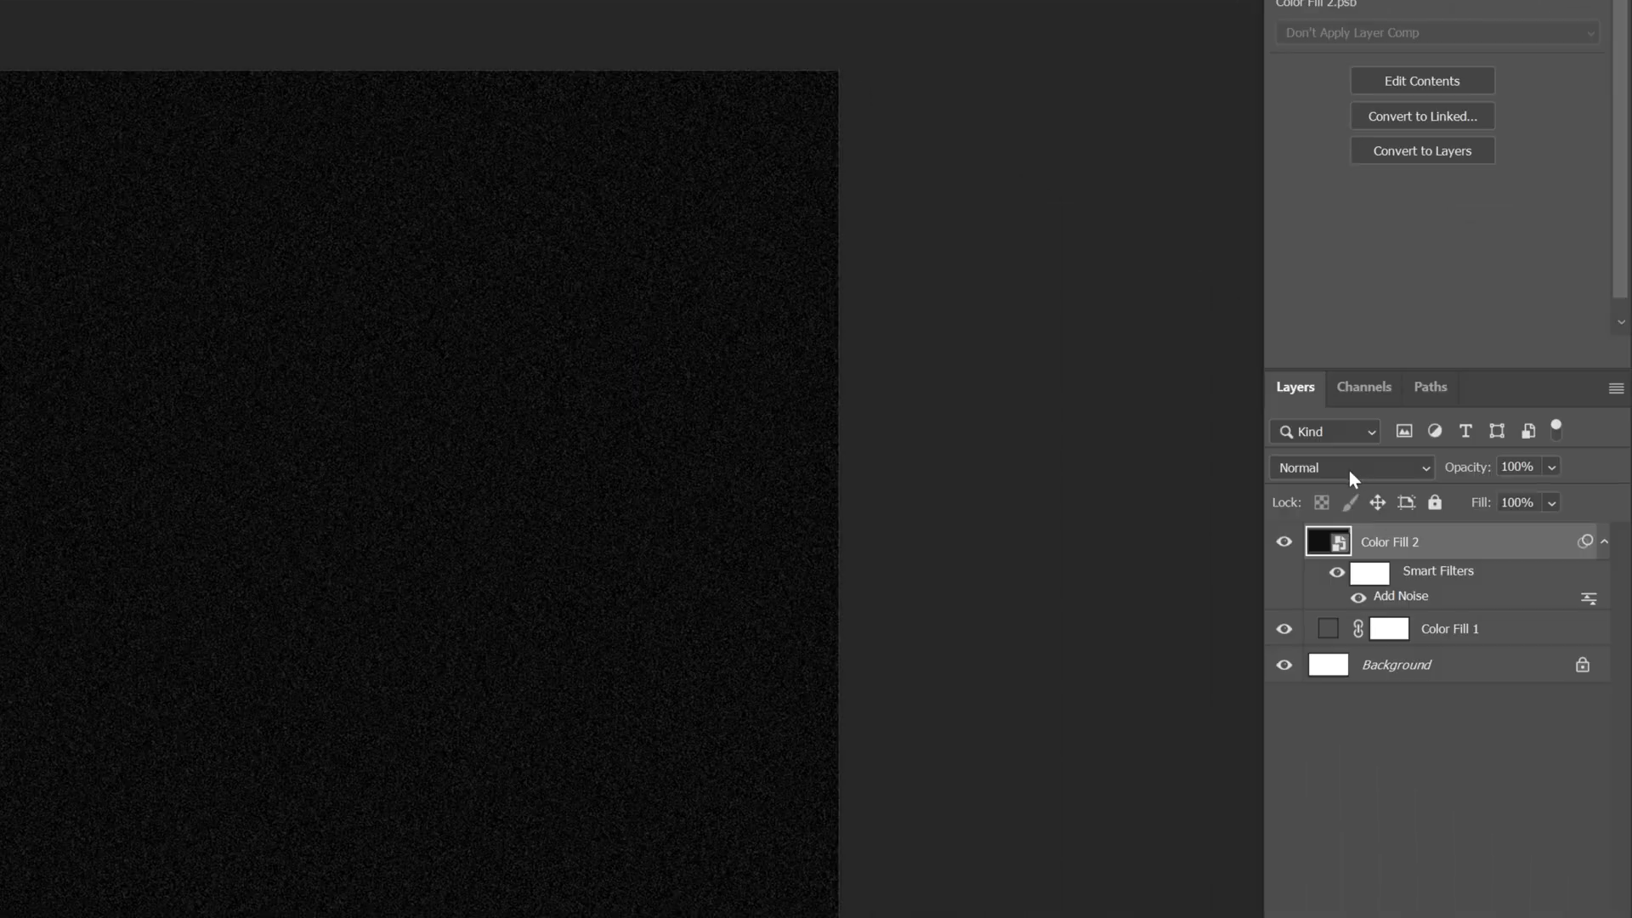
pyautogui.click(1354, 469)
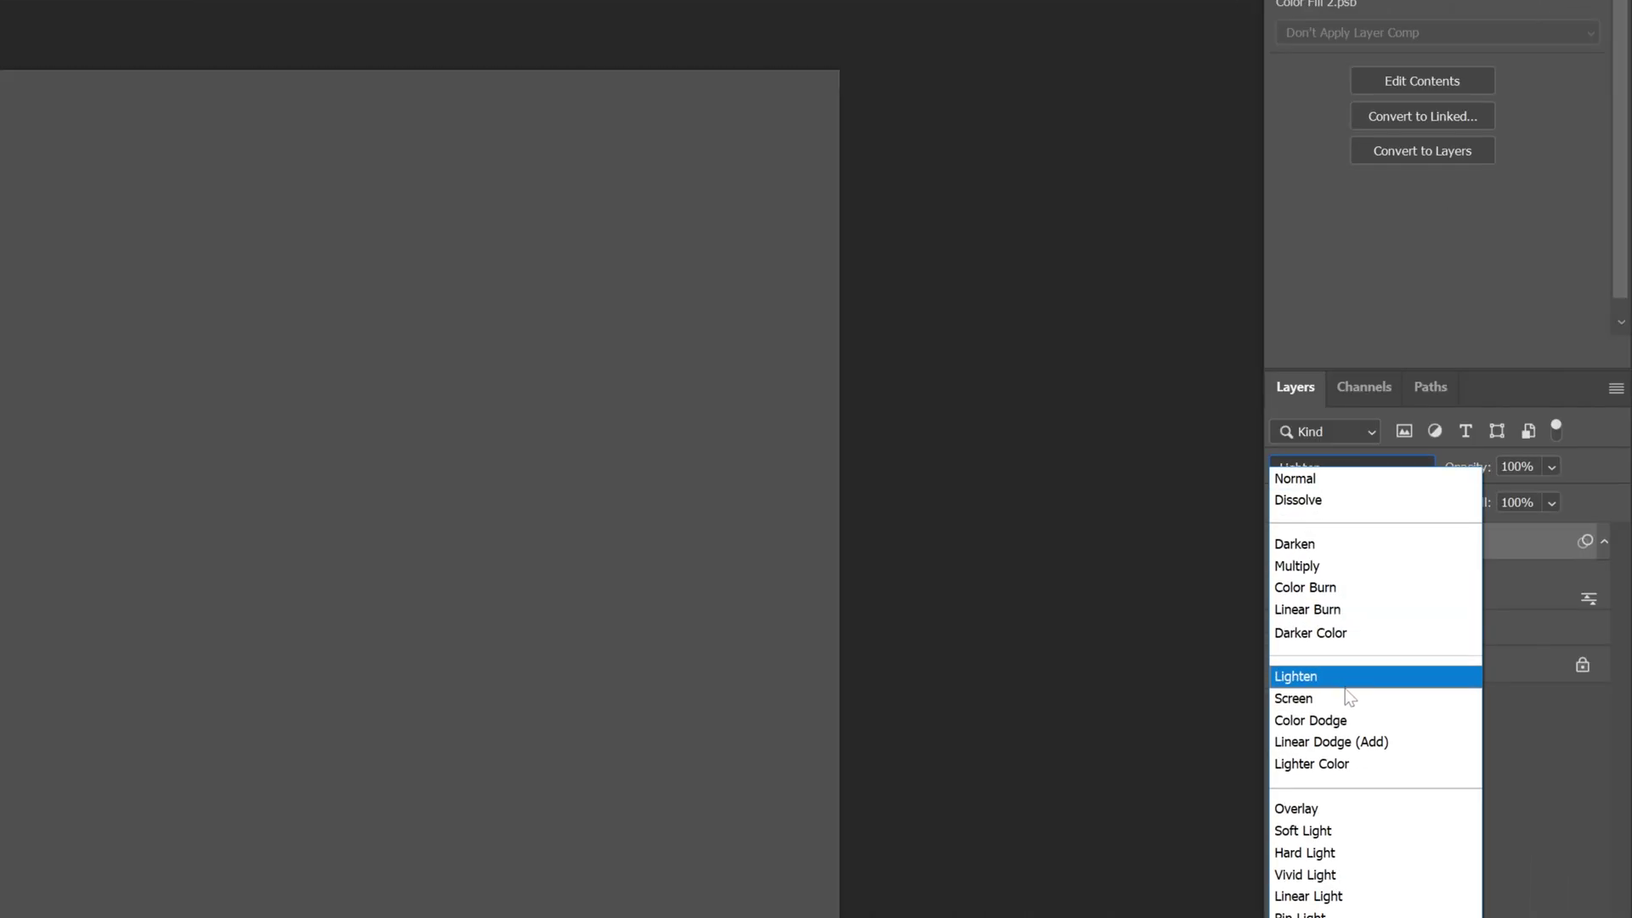
pyautogui.click(1348, 702)
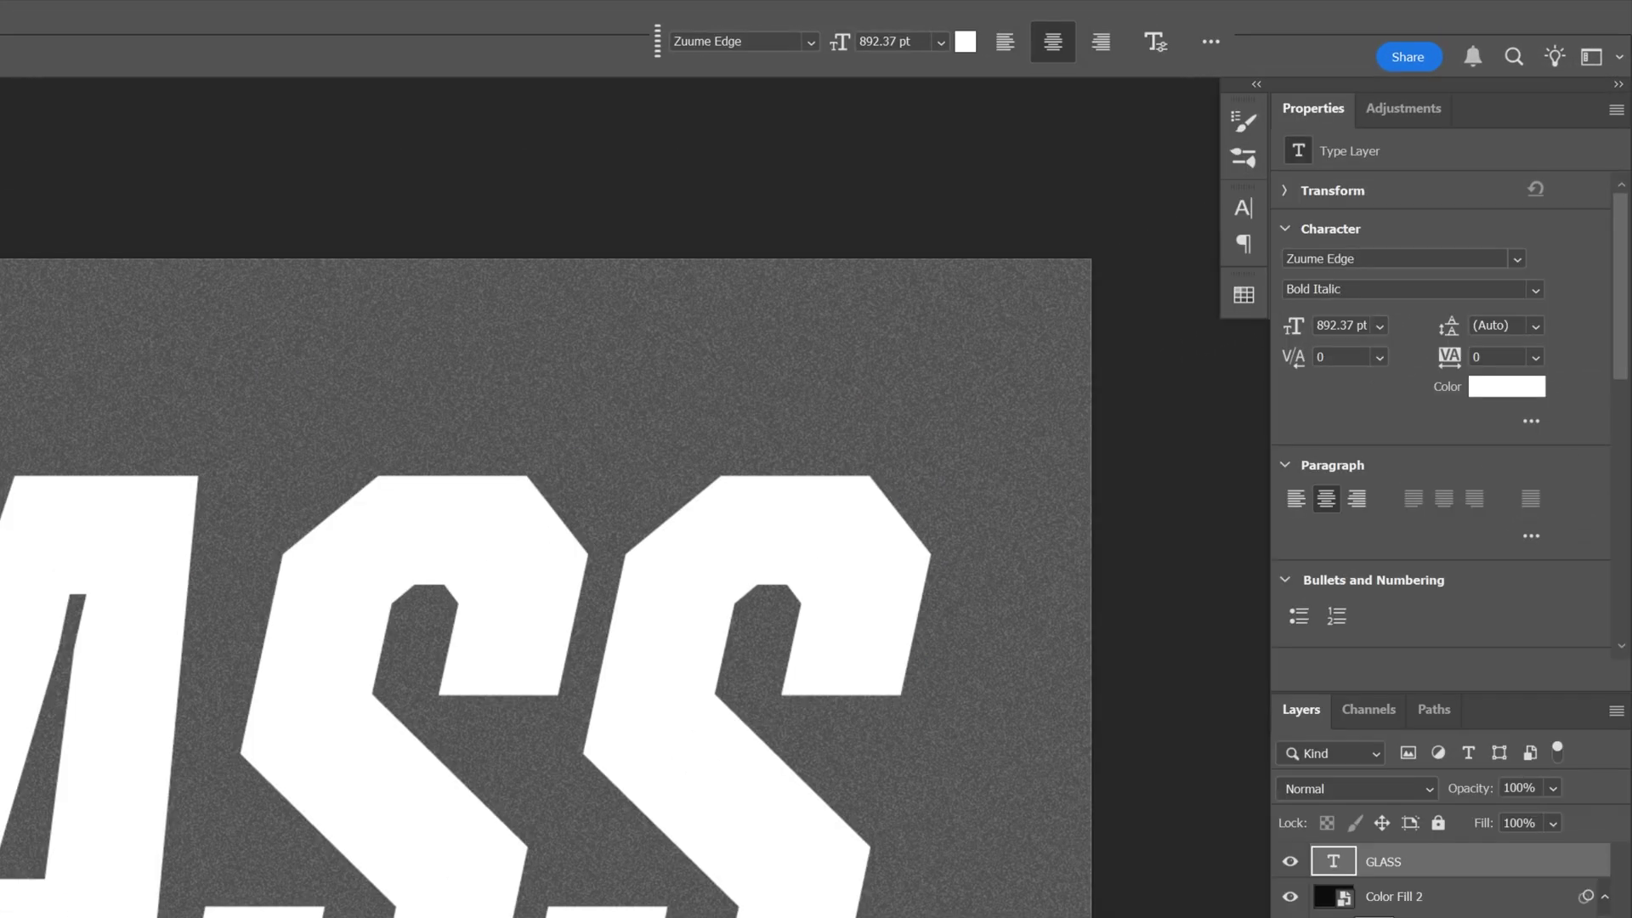
# Reduce the fill of the GLASS text layer to 0%, leaving its opacity at 100%.
pyautogui.click(1394, 259)
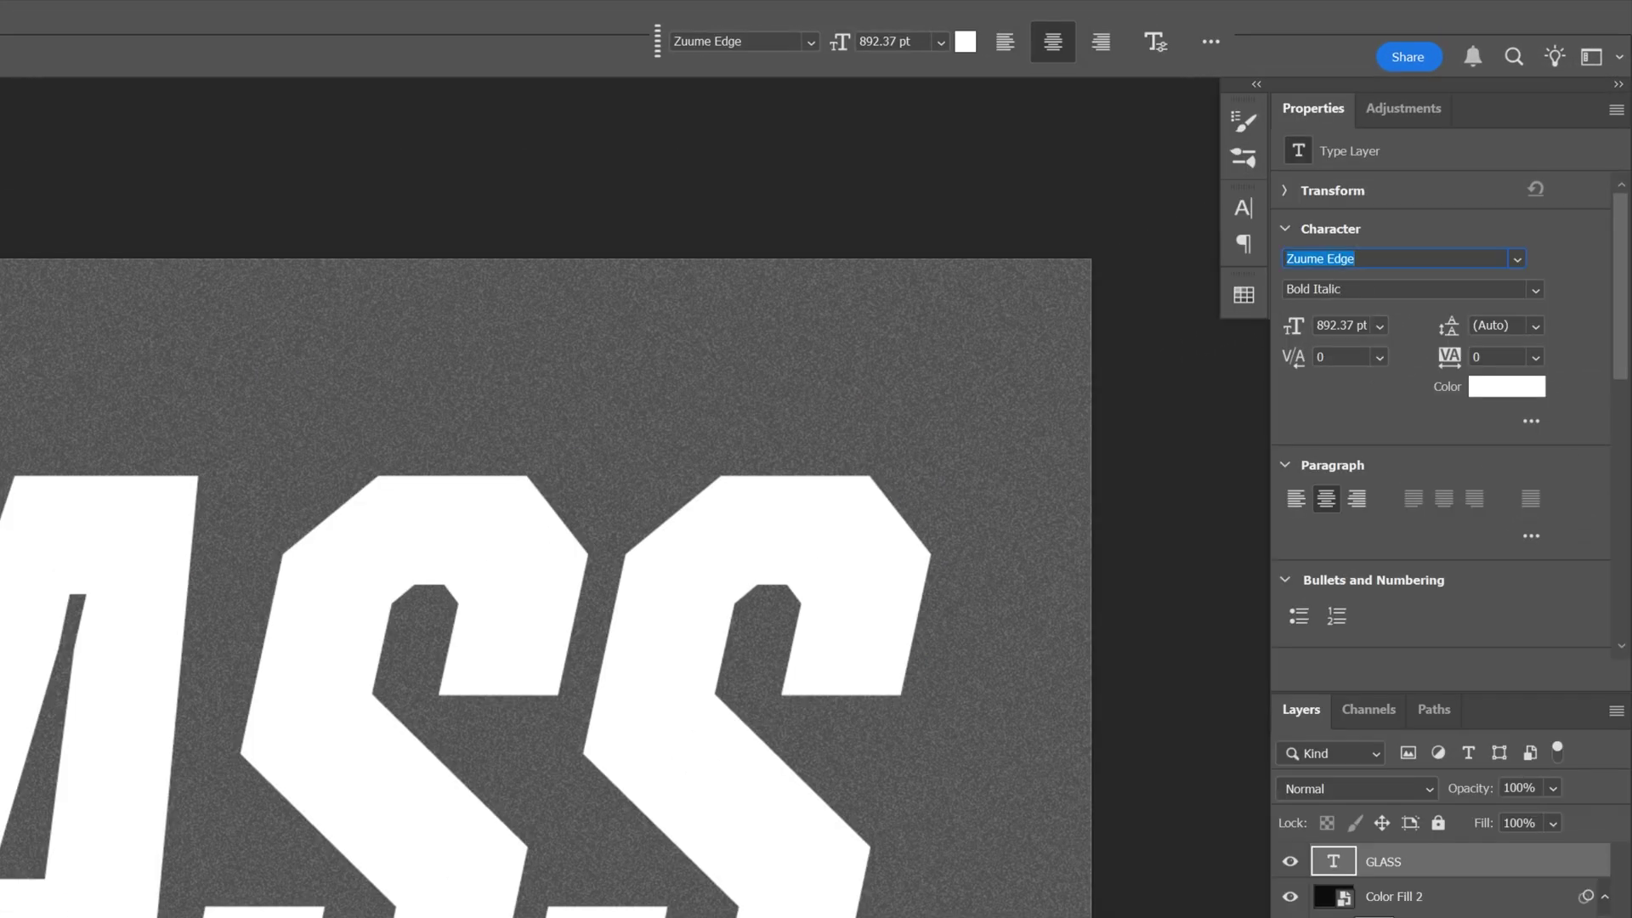
pyautogui.press('Escape')
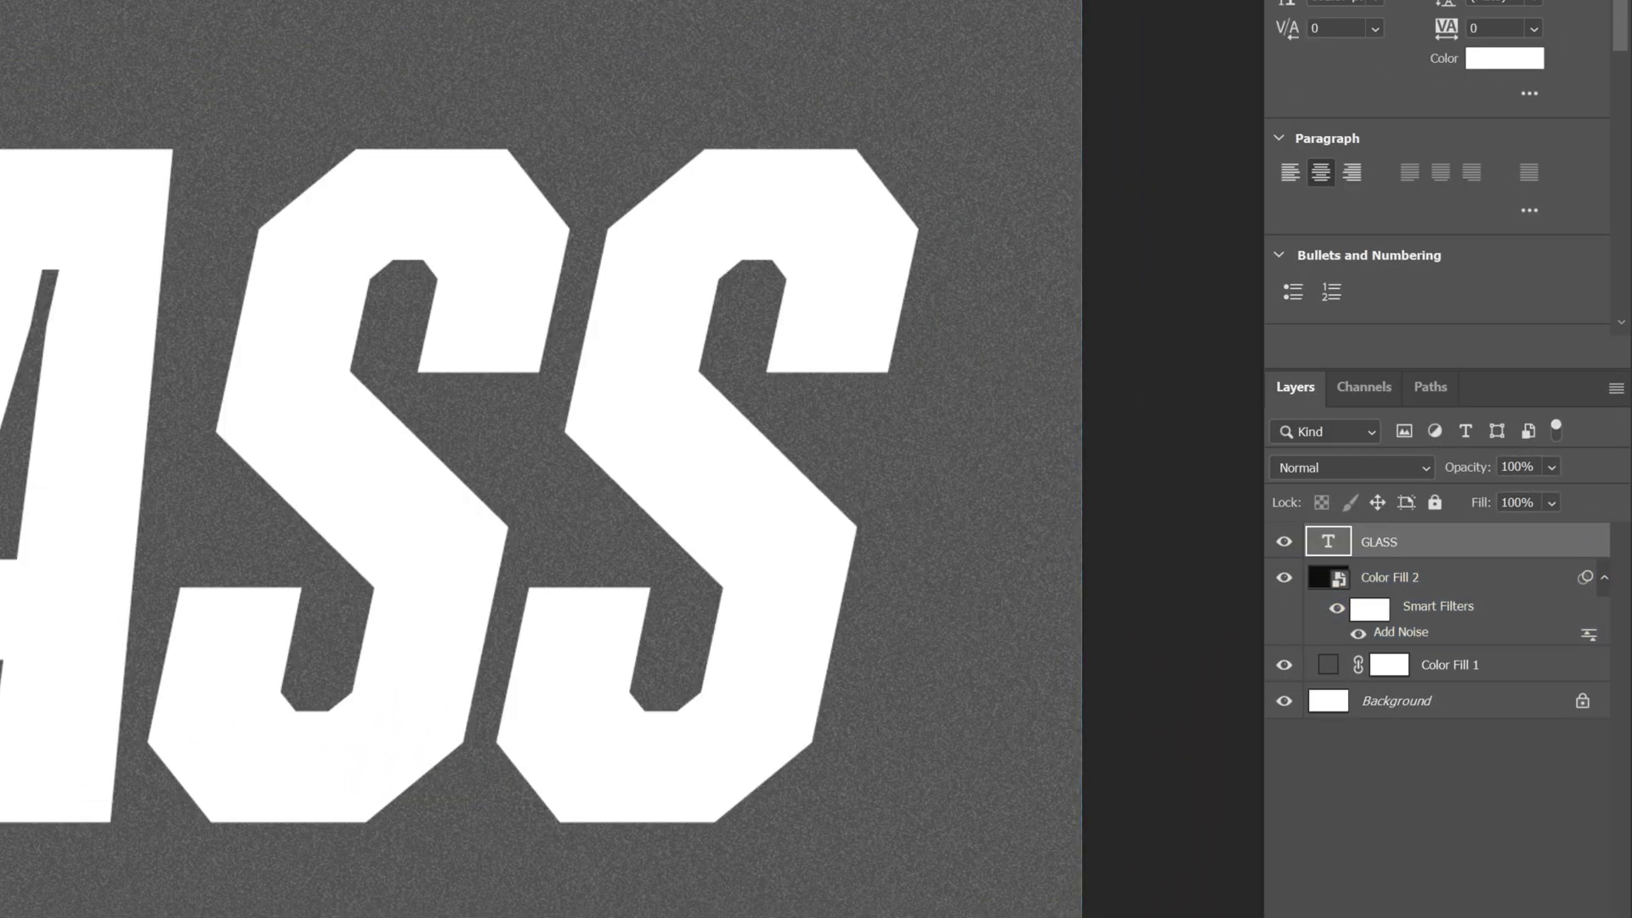
pyautogui.click(1586, 483)
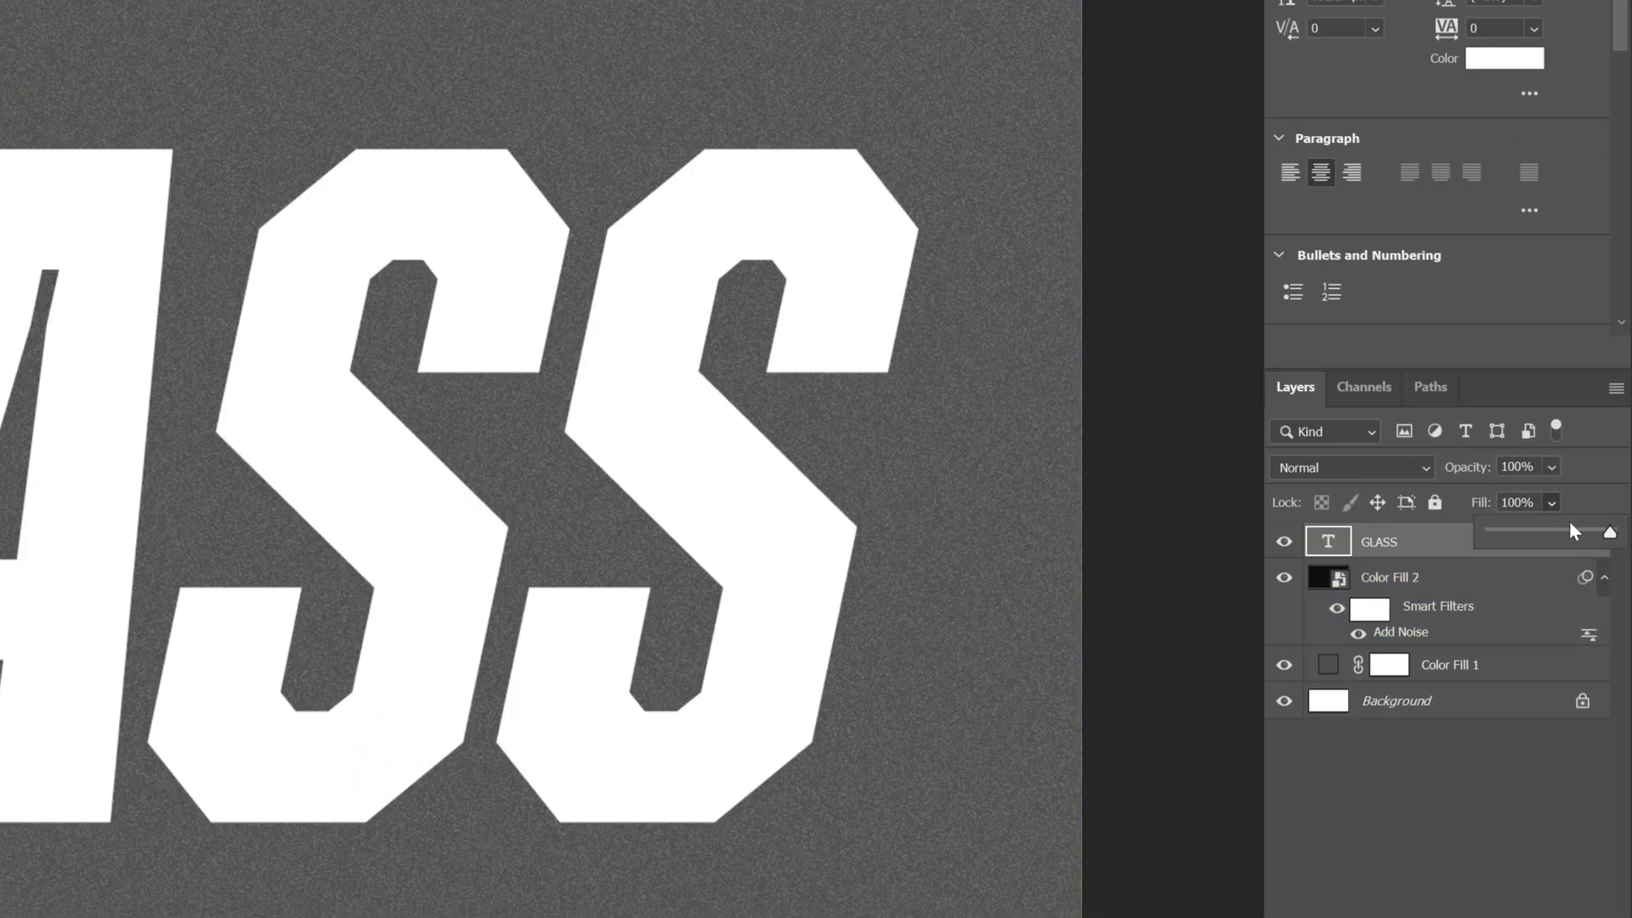
pyautogui.moveTo(1517, 534); pyautogui.dragTo(1468, 539)
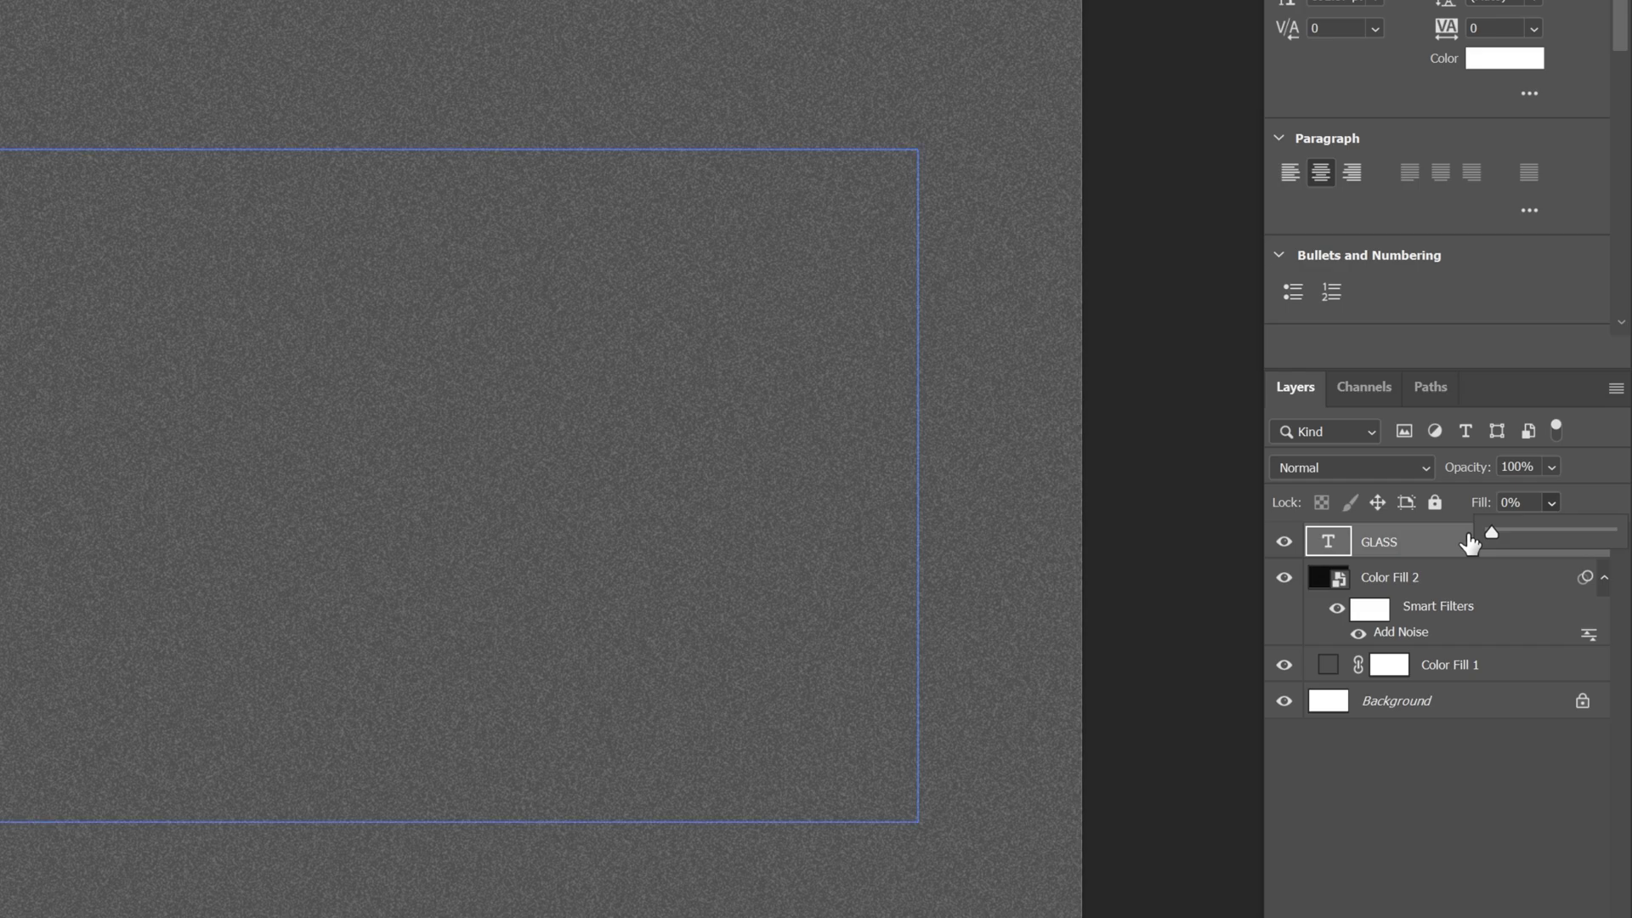
pyautogui.click(1449, 540)
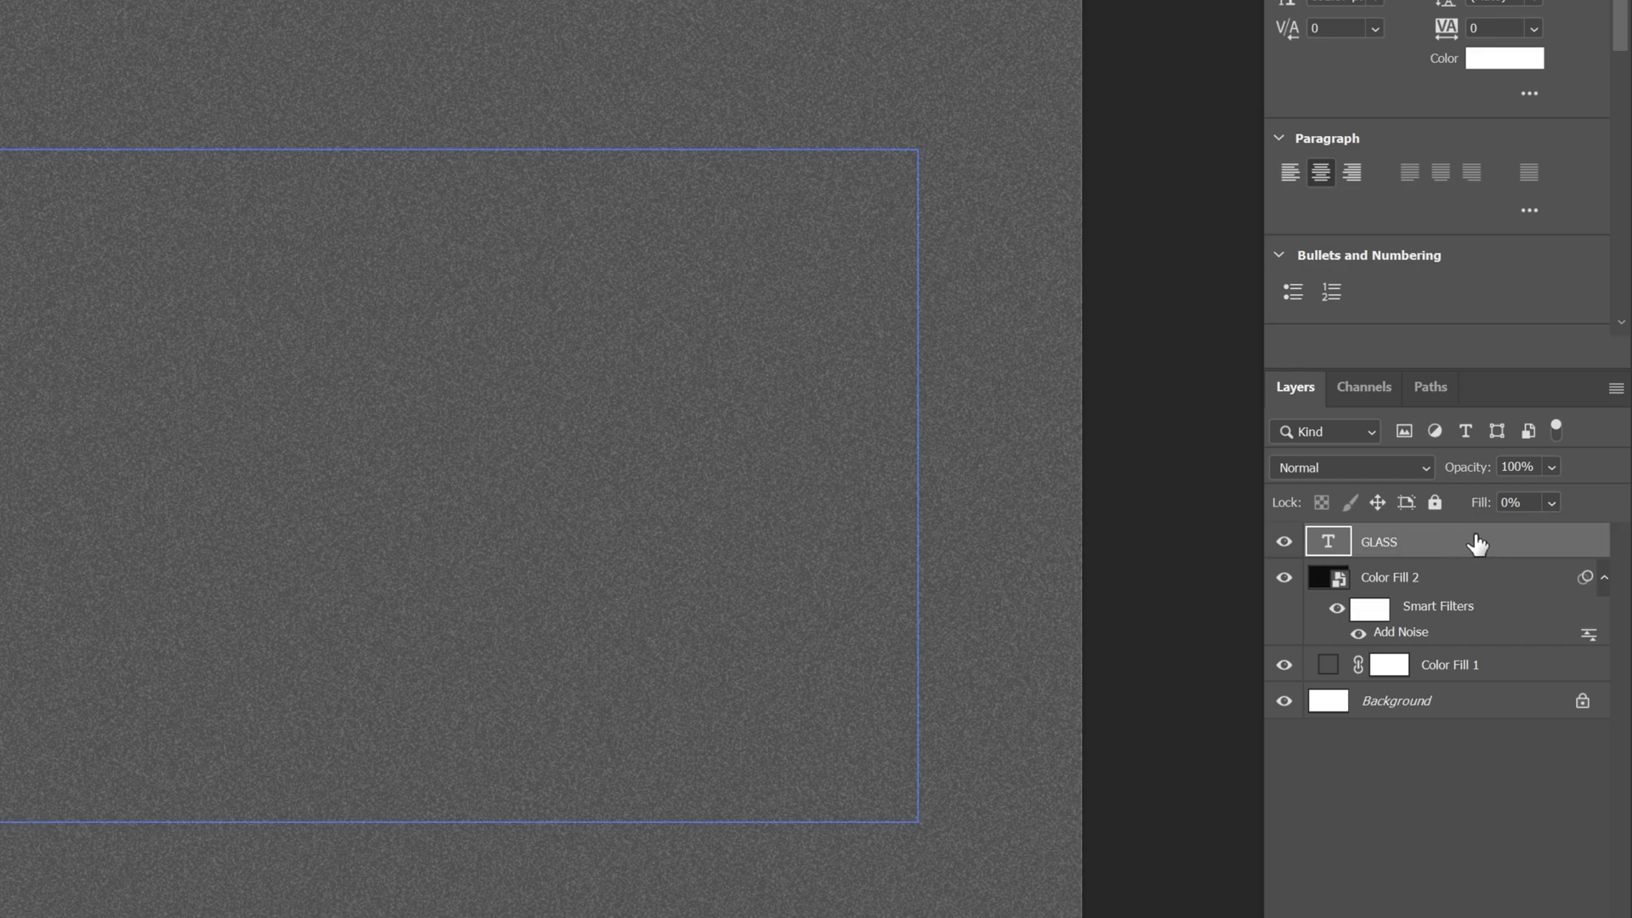
# Give the GLASS layer a Bevel & Emboss with depth 43%, size 27 px and soften 5 px.
pyautogui.doubleClick(1477, 545)
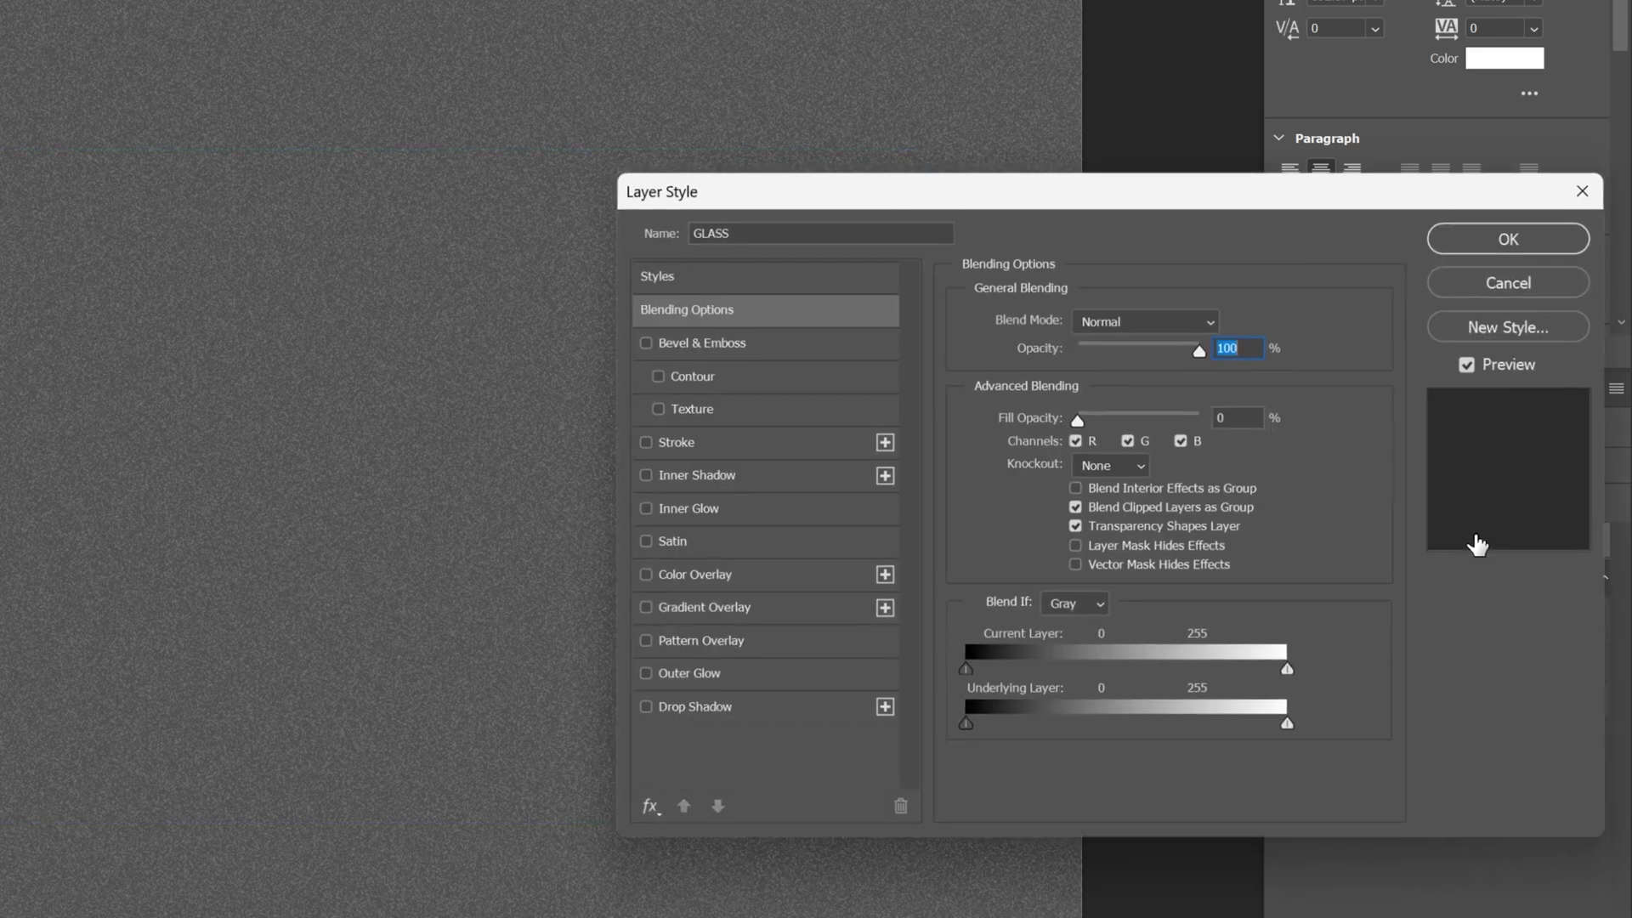
pyautogui.click(691, 340)
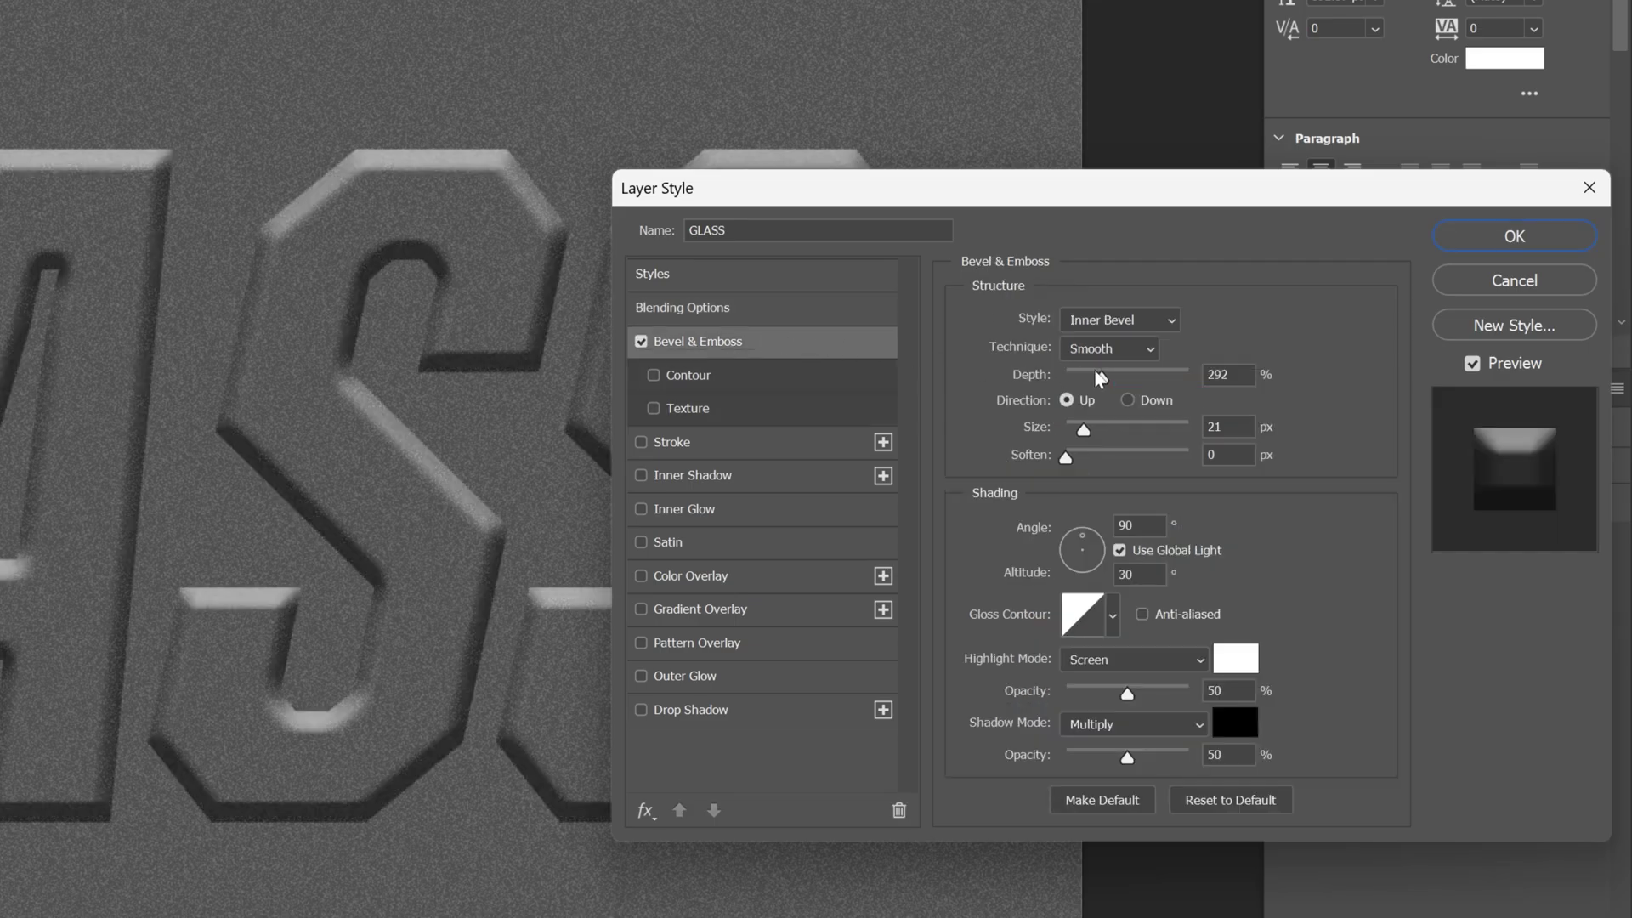
pyautogui.moveTo(1097, 372); pyautogui.dragTo(1072, 376)
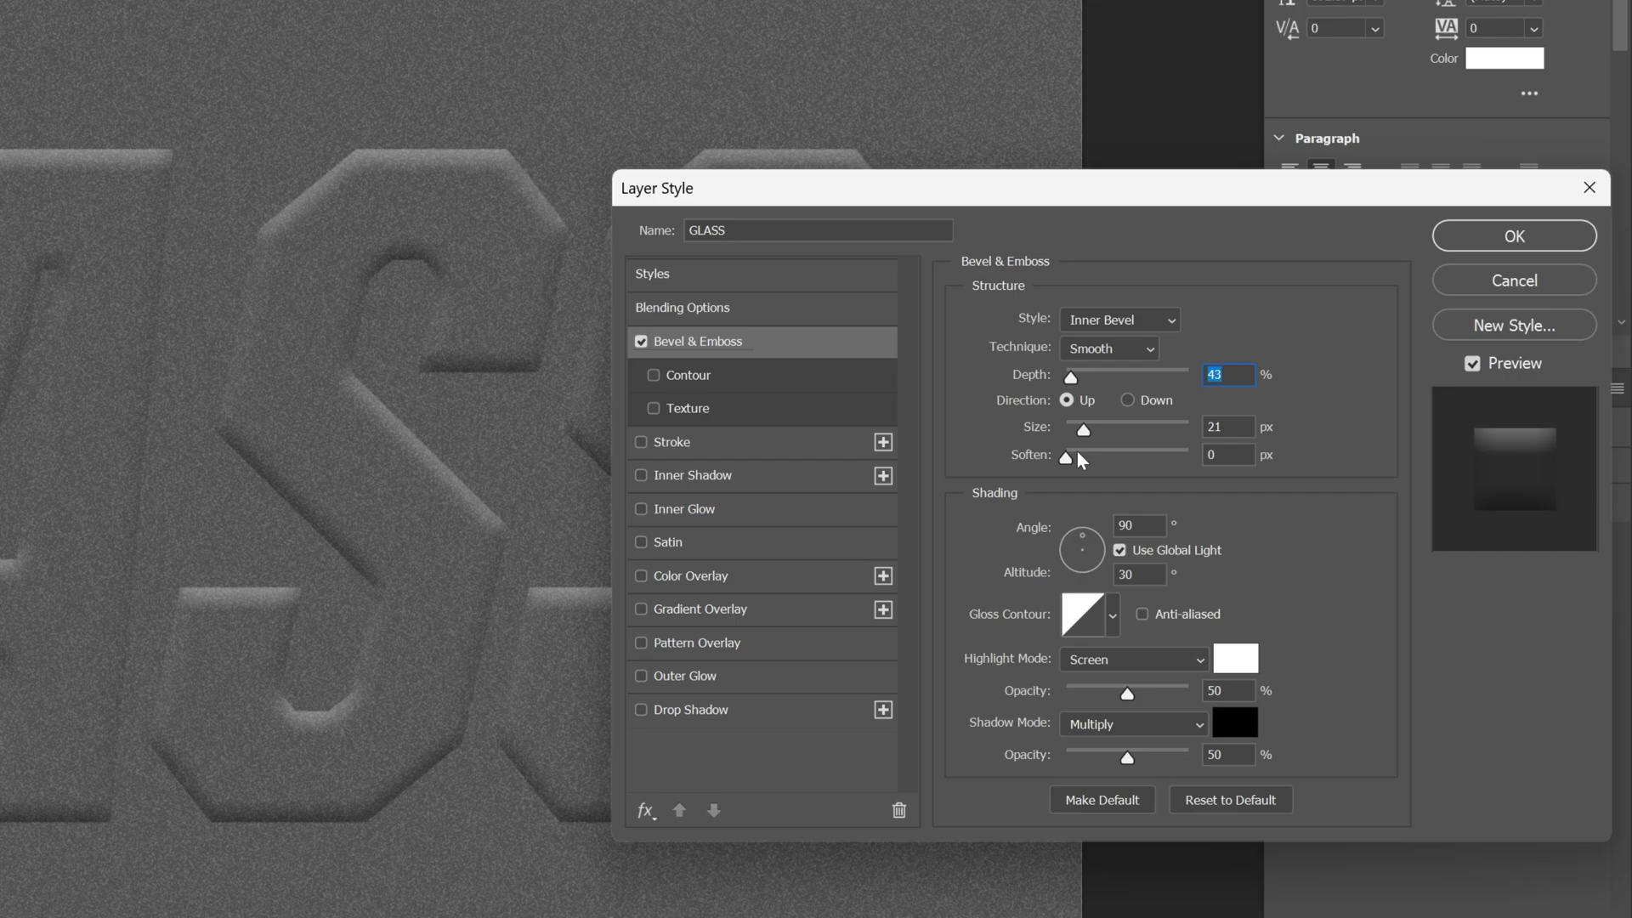
pyautogui.moveTo(1068, 458); pyautogui.dragTo(1102, 460)
pyautogui.hotkey('shift', 'Tab')
pyautogui.write('27')
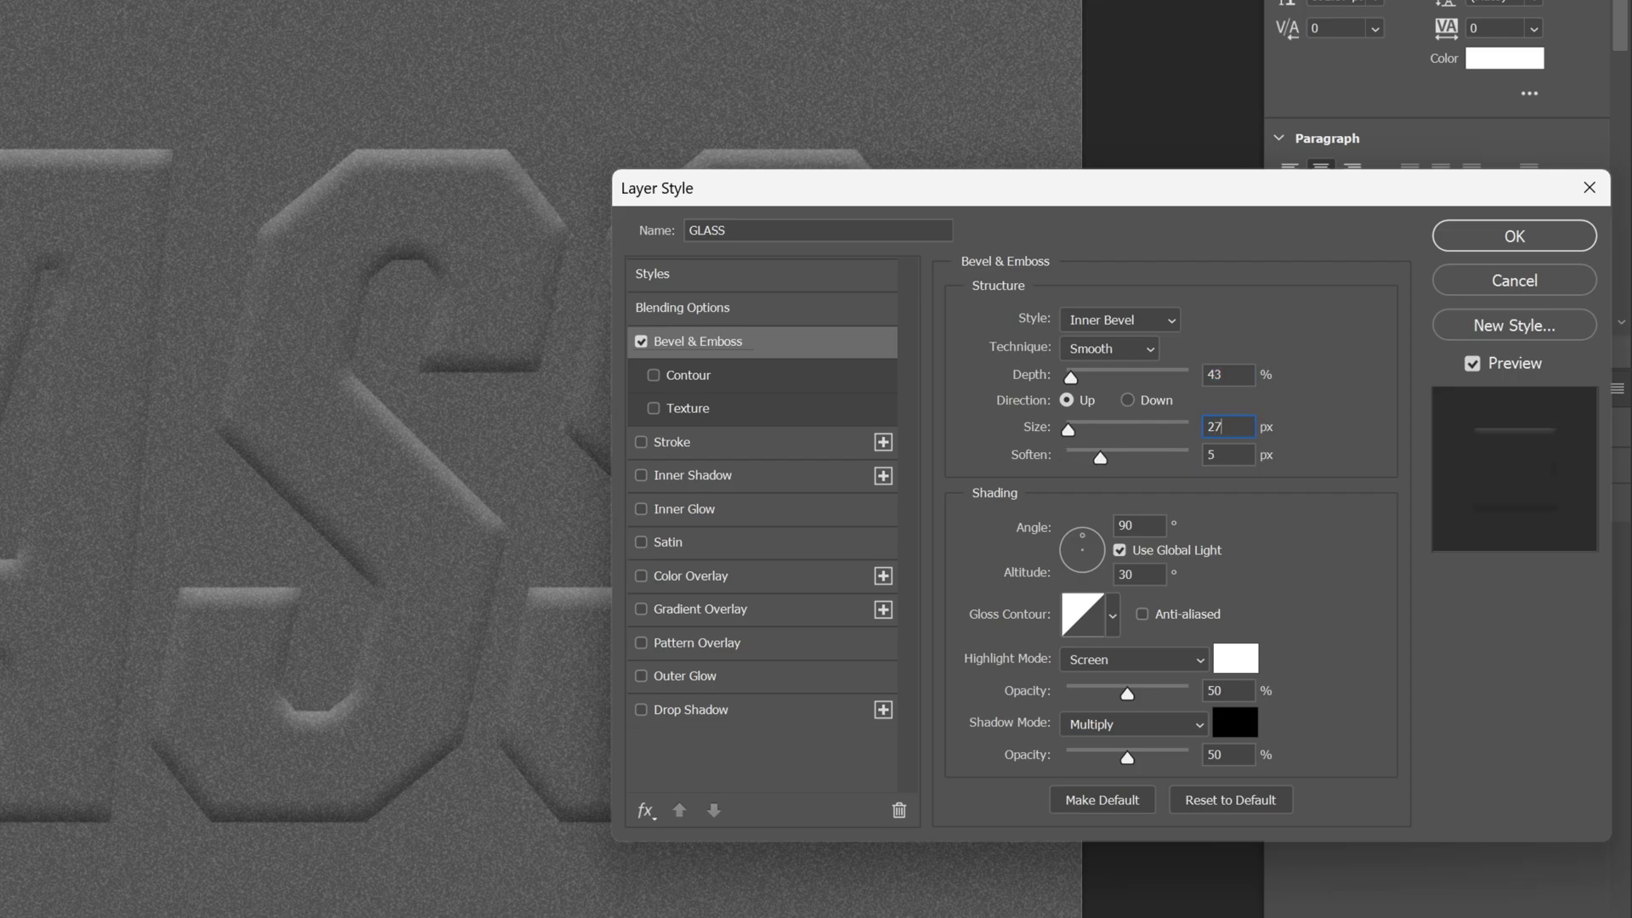
# Disable global light for the bevel and set its shading angle to 106° and altitude to 84°.
pyautogui.click(1119, 550)
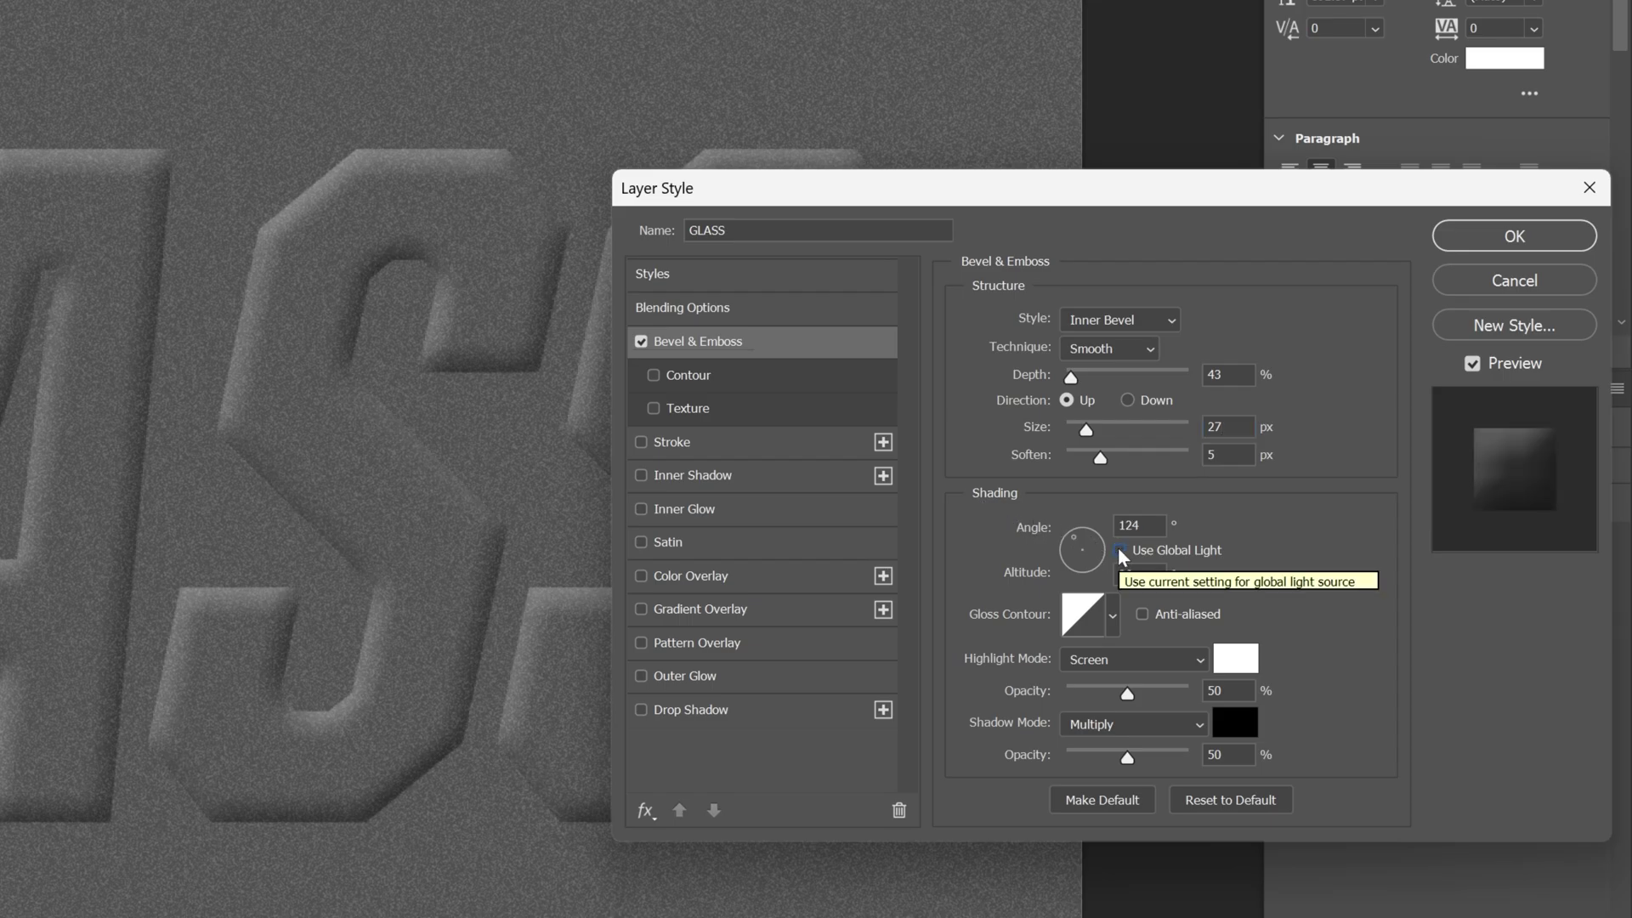
pyautogui.hotkey('shift', 'Tab')
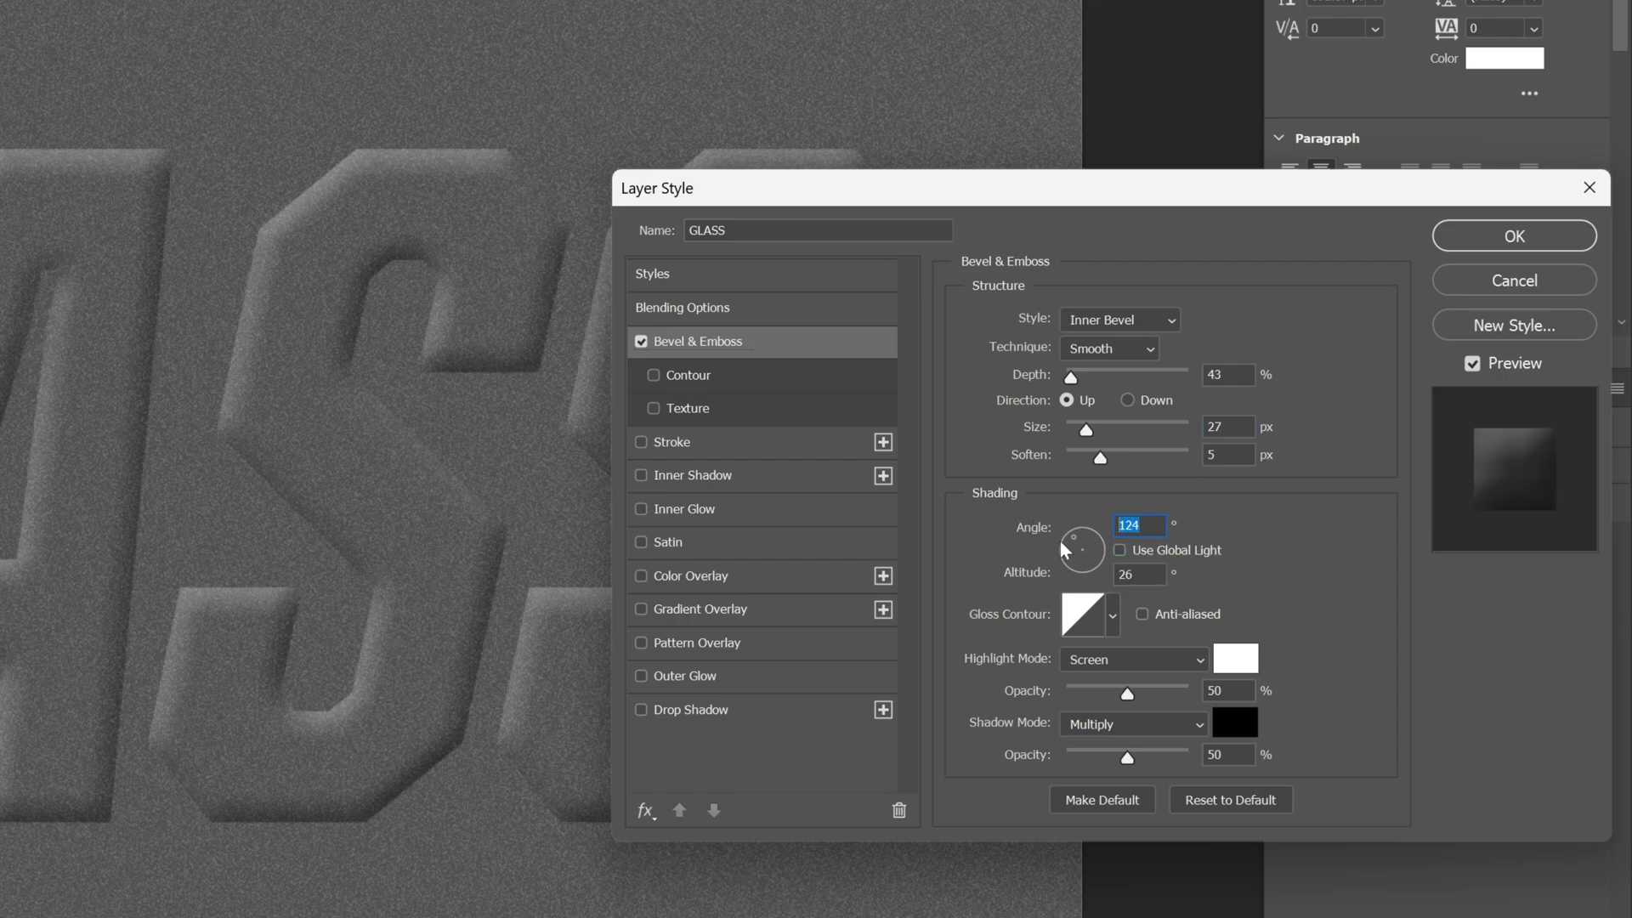
pyautogui.write('106')
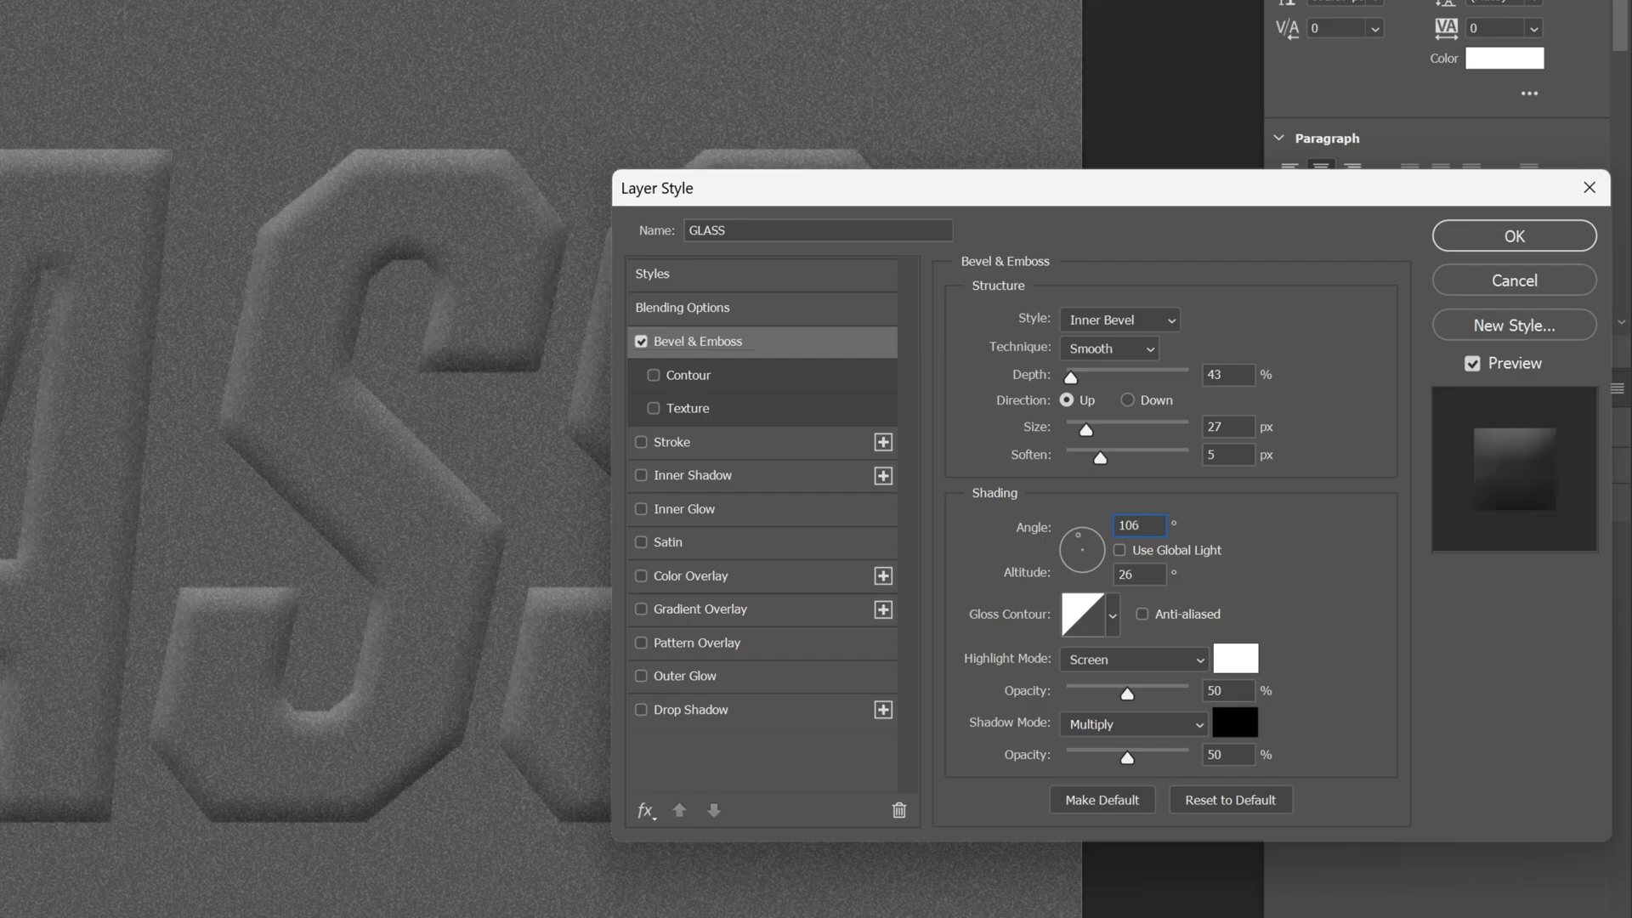
pyautogui.press('BackSpace')
pyautogui.press('BackSpace')
pyautogui.write('84')
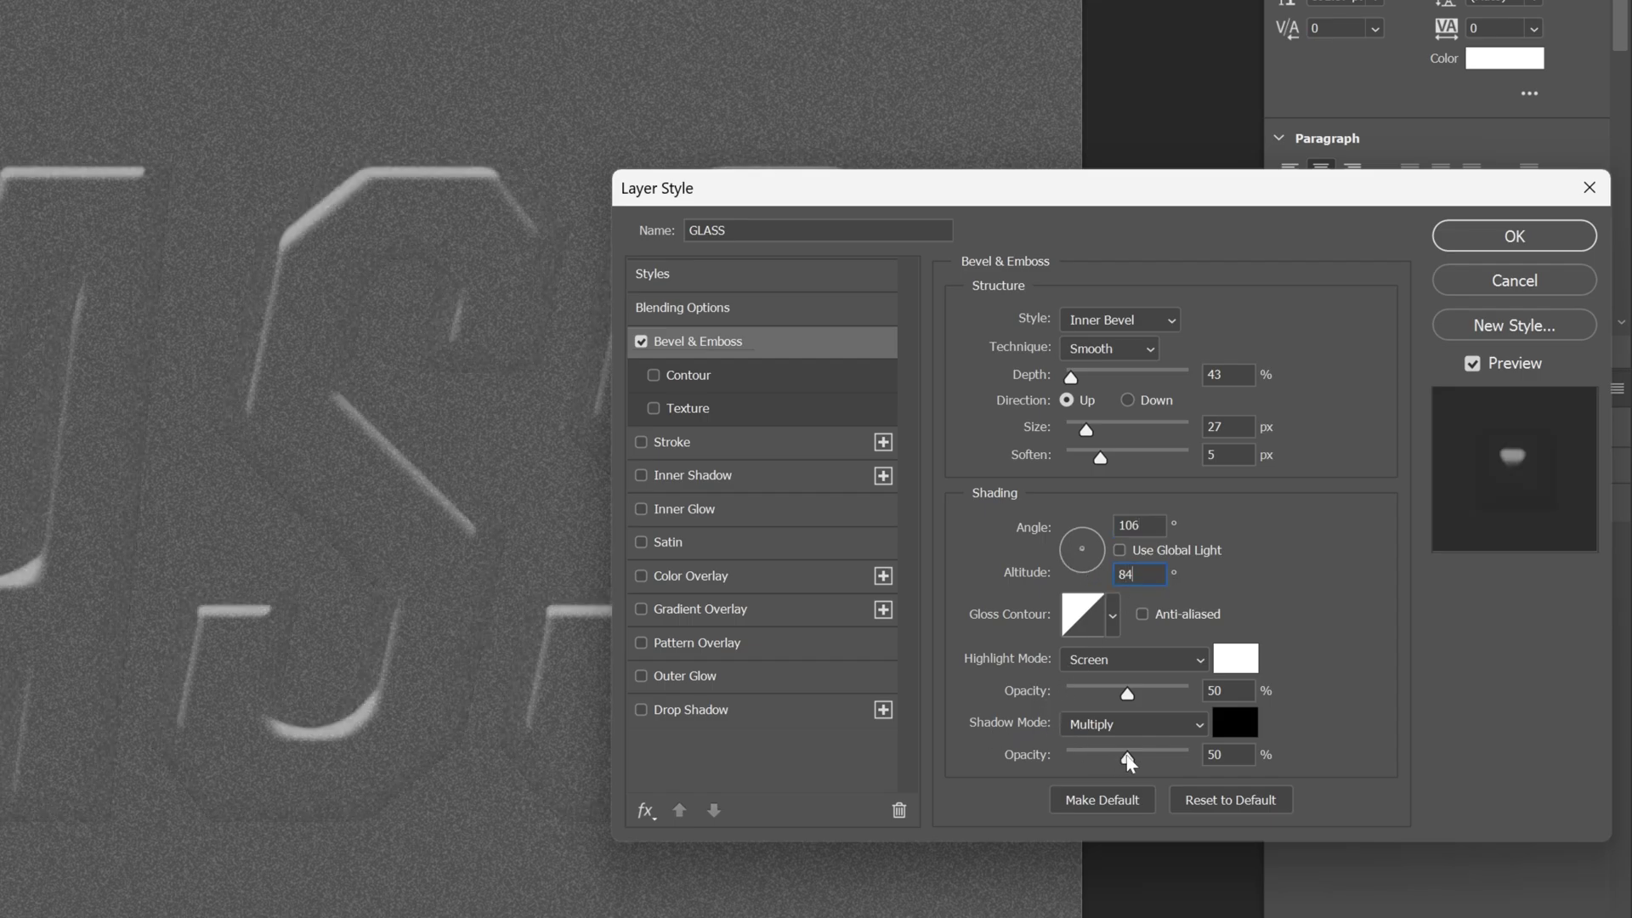
# Set the bevel's shadow opacity to 0% and its highlight opacity to 68%.
pyautogui.moveTo(1128, 761); pyautogui.dragTo(1020, 757)
pyautogui.moveTo(1135, 694); pyautogui.dragTo(1151, 697)
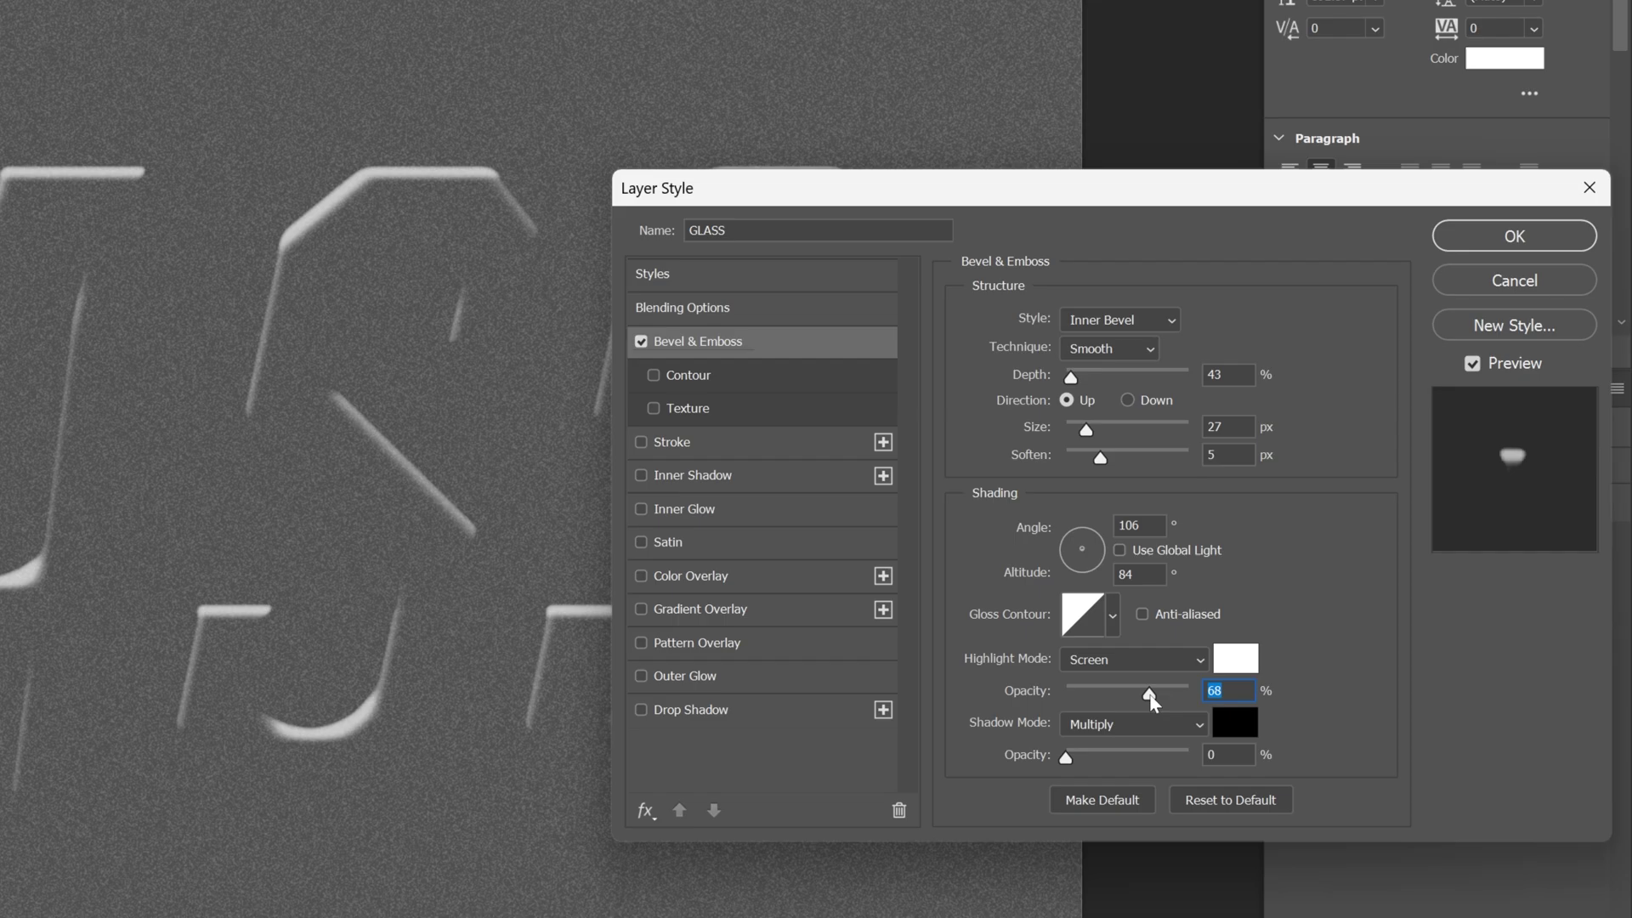
pyautogui.click(1117, 669)
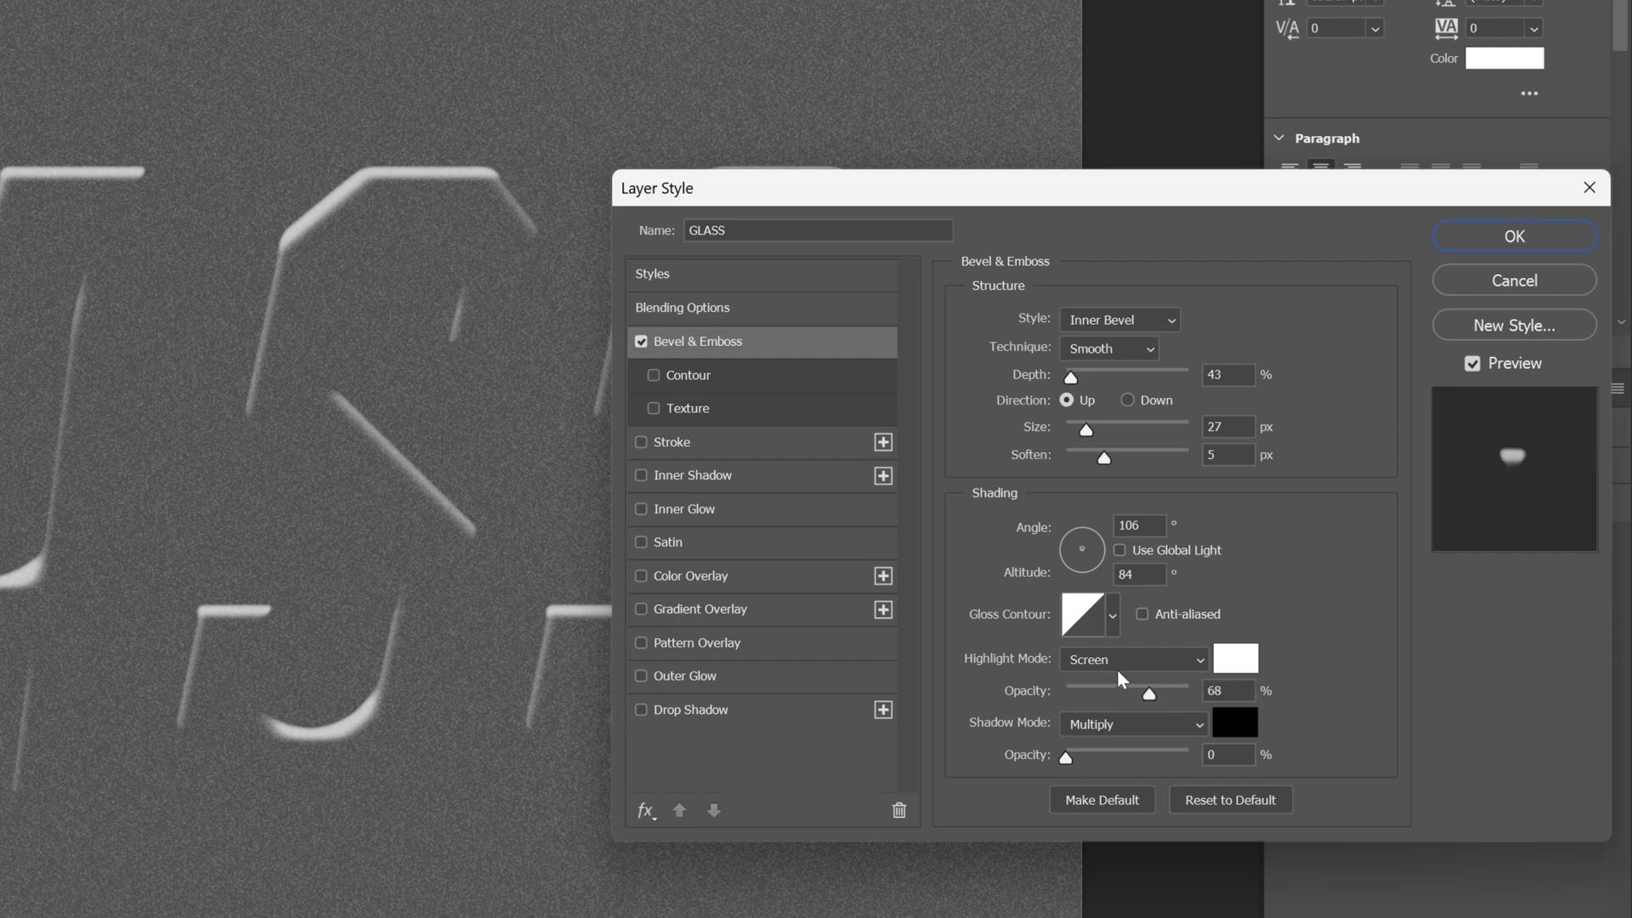
# Enable an Inner Glow on the GLASS layer with a black colour and Multiply blend mode.
pyautogui.click(685, 508)
pyautogui.click(1024, 409)
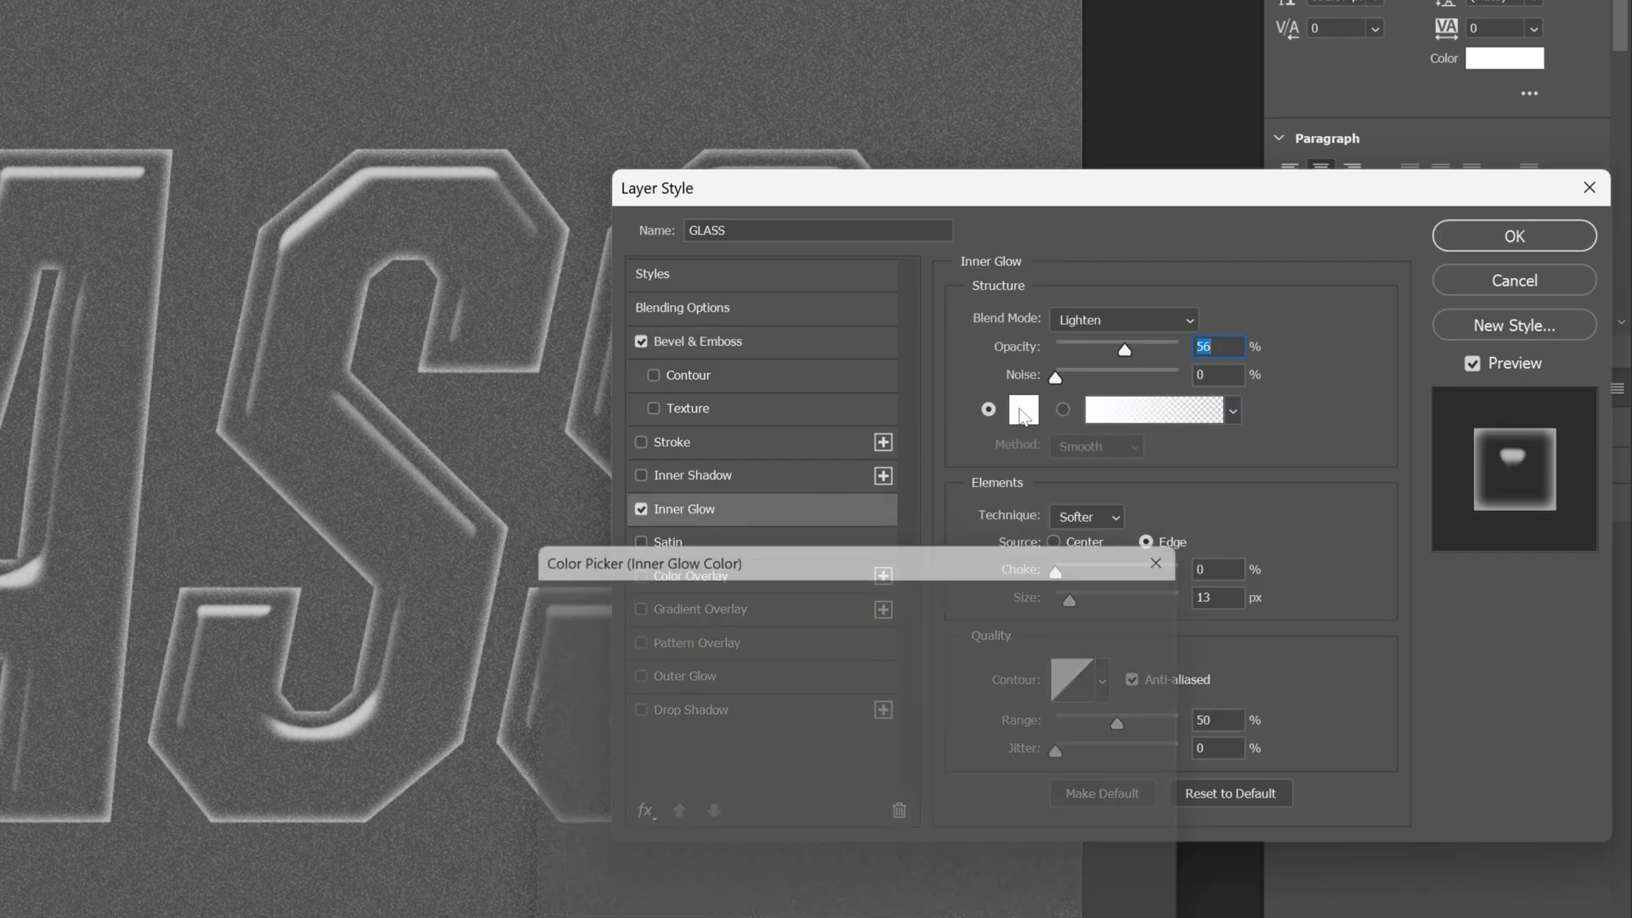
pyautogui.moveTo(595, 833); pyautogui.dragTo(533, 917)
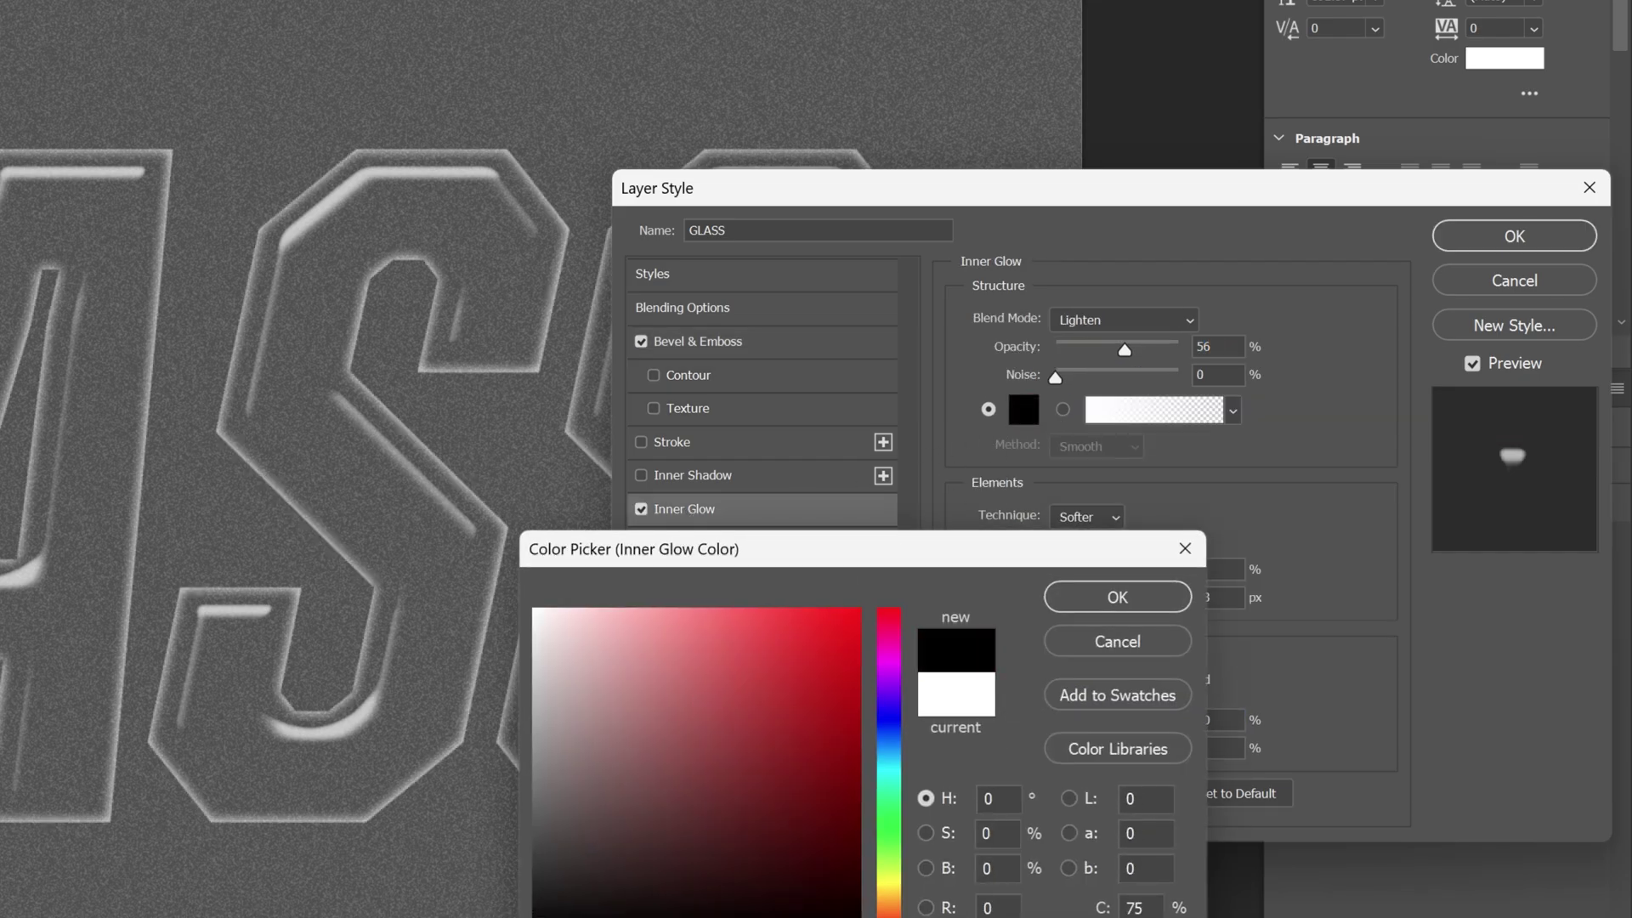
pyautogui.click(1128, 587)
pyautogui.click(1108, 319)
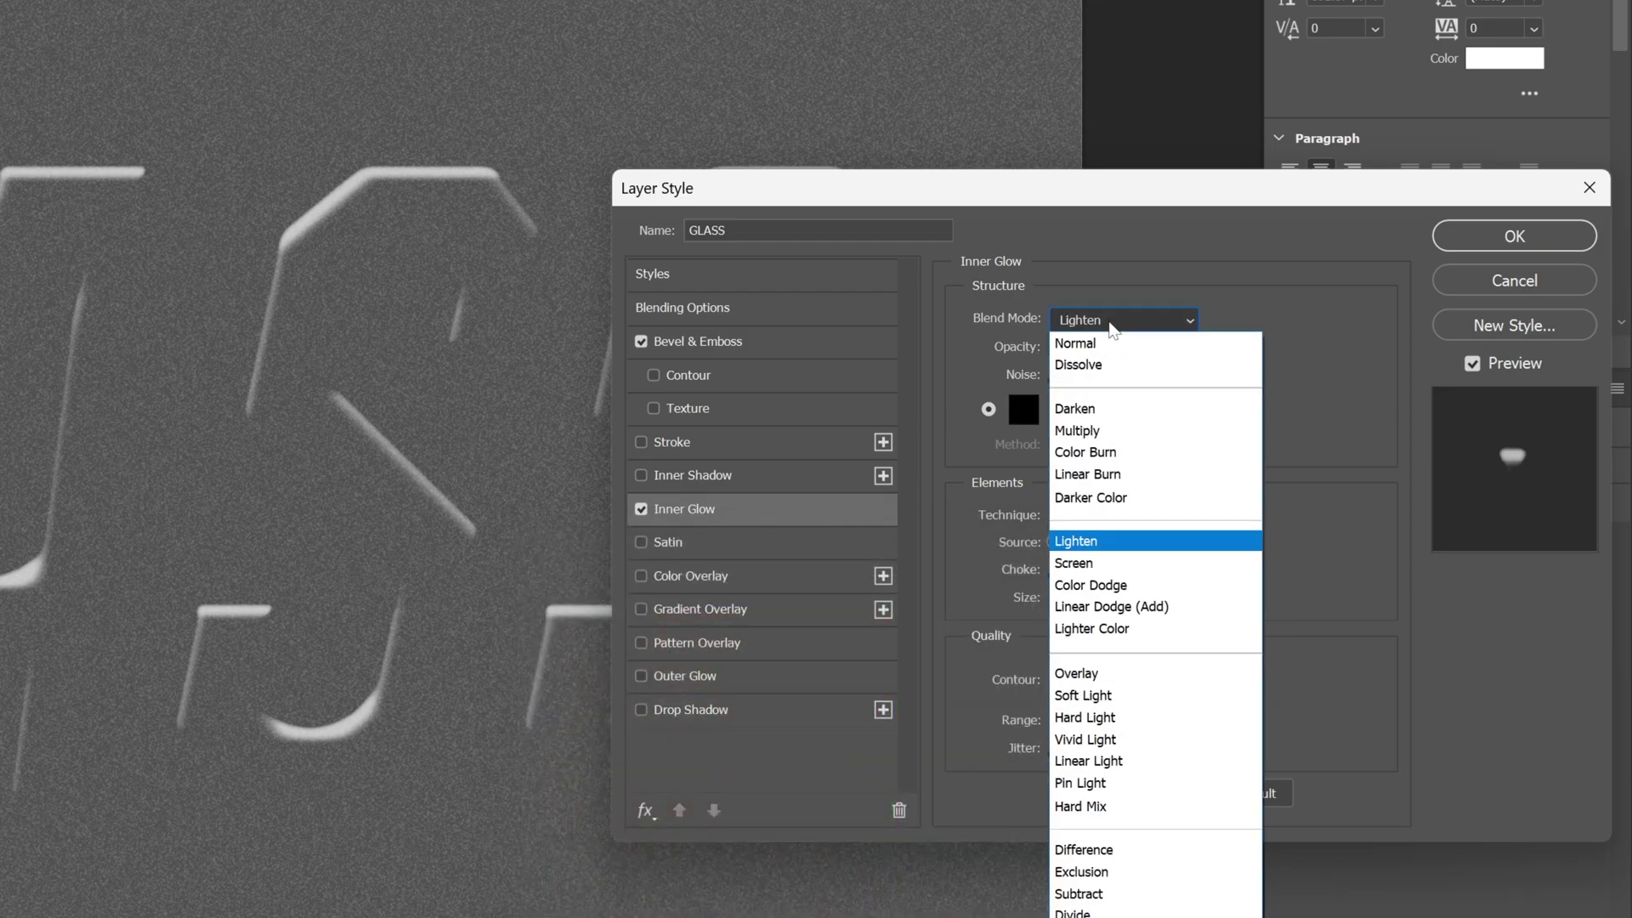
pyautogui.click(1108, 432)
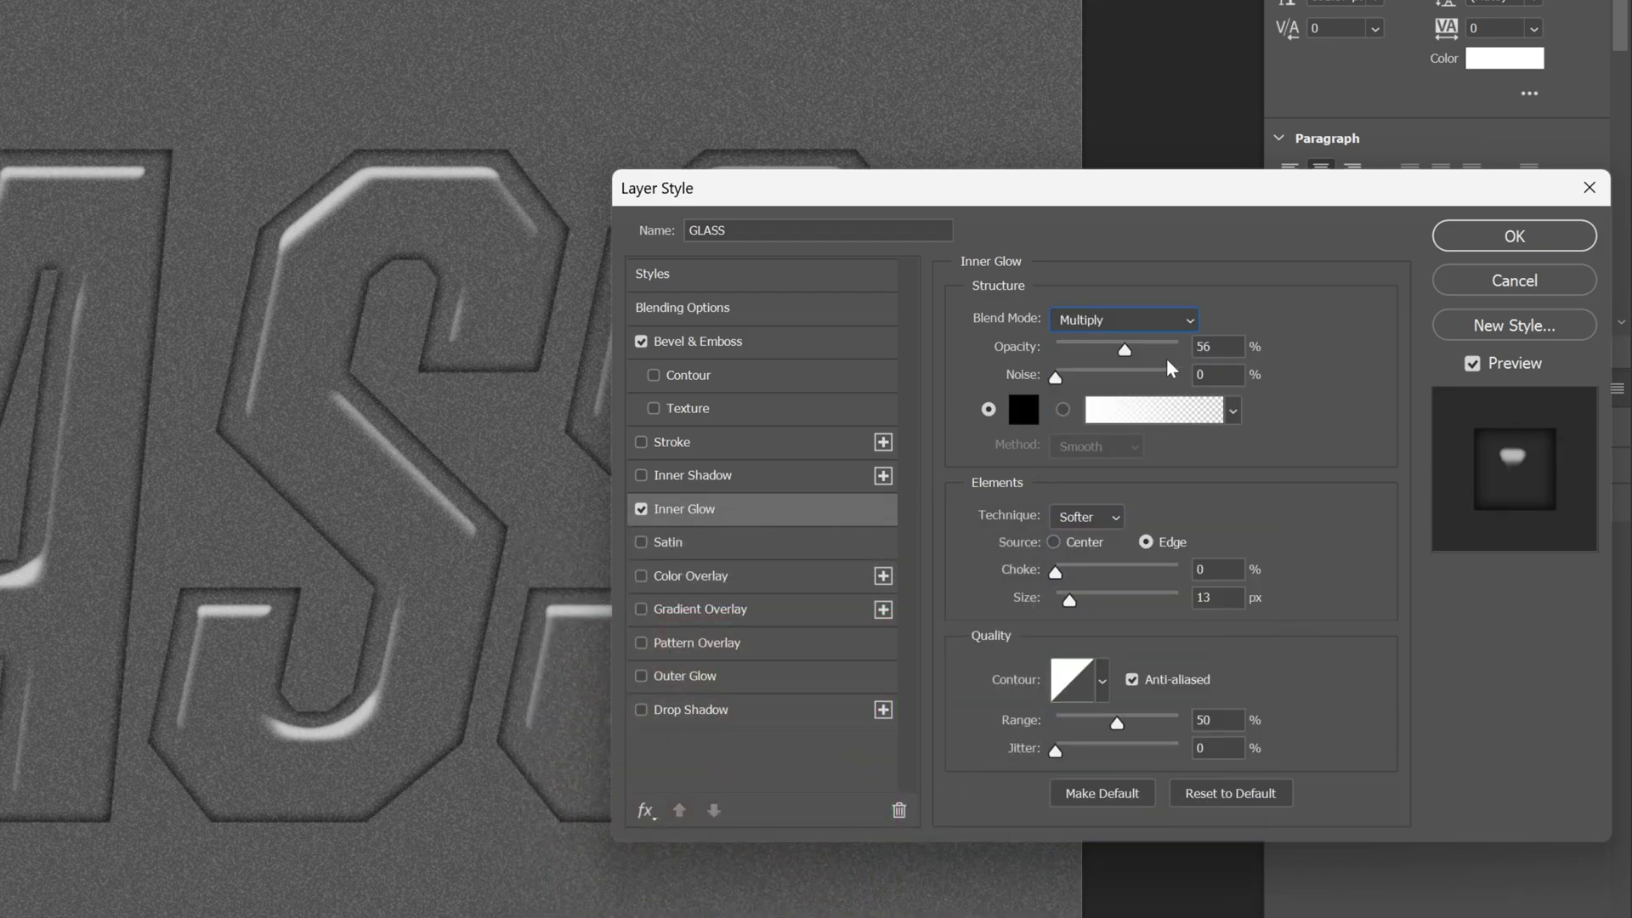
# Set the GLASS layer's Inner Glow opacity to 70% and its size to 29 px.
pyautogui.press('Tab')
pyautogui.write('70')
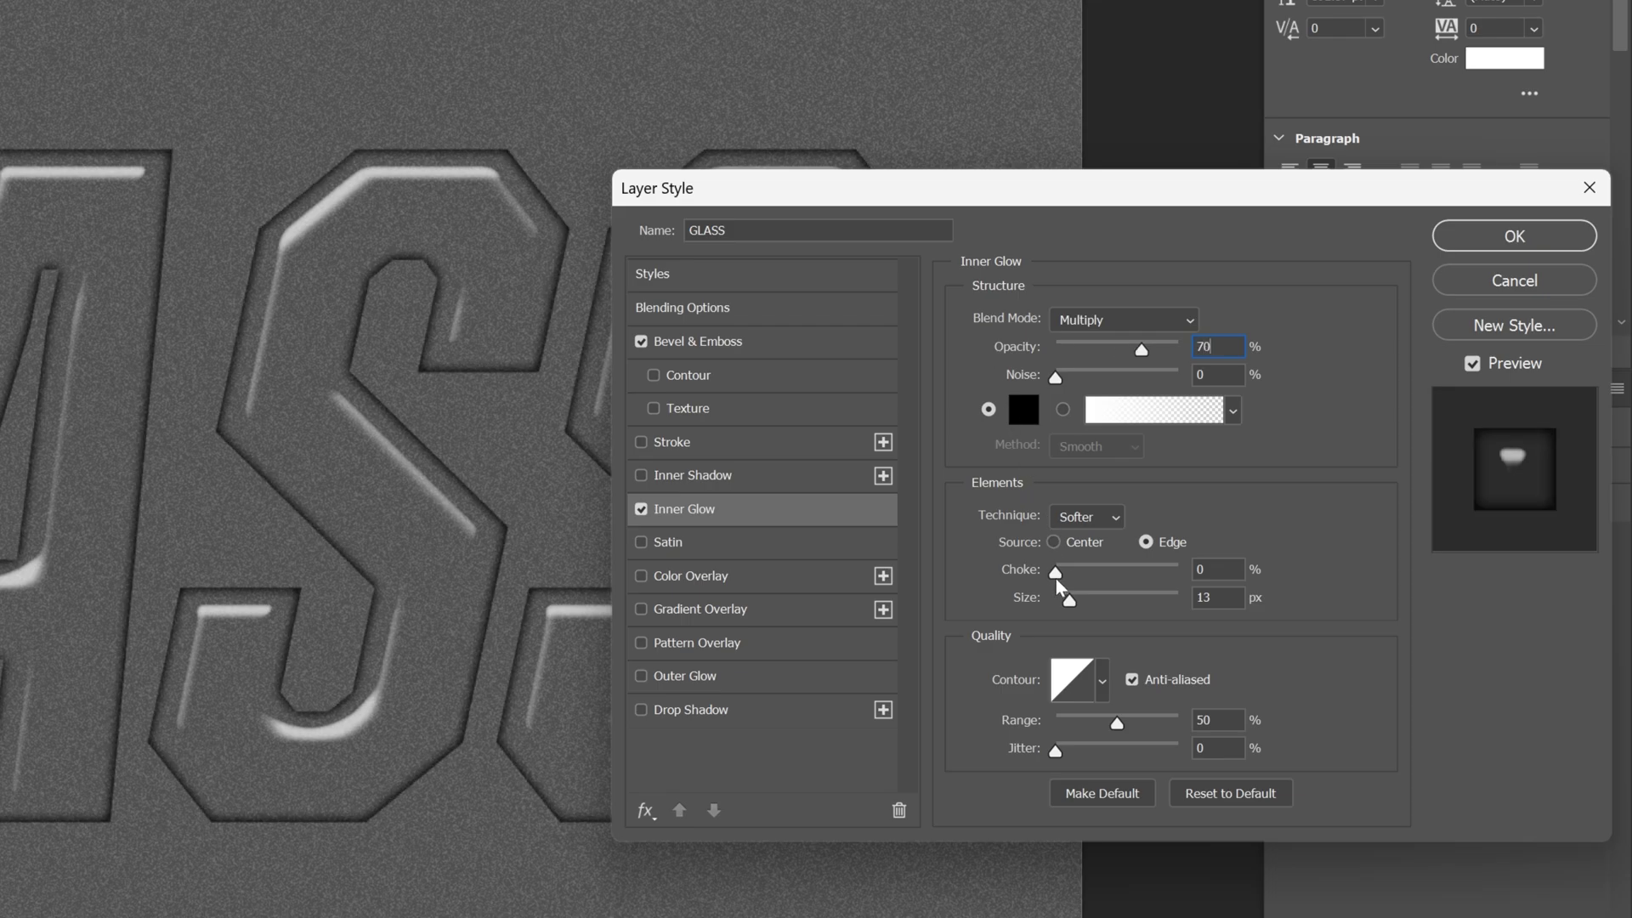
pyautogui.moveTo(1074, 603); pyautogui.dragTo(1078, 604)
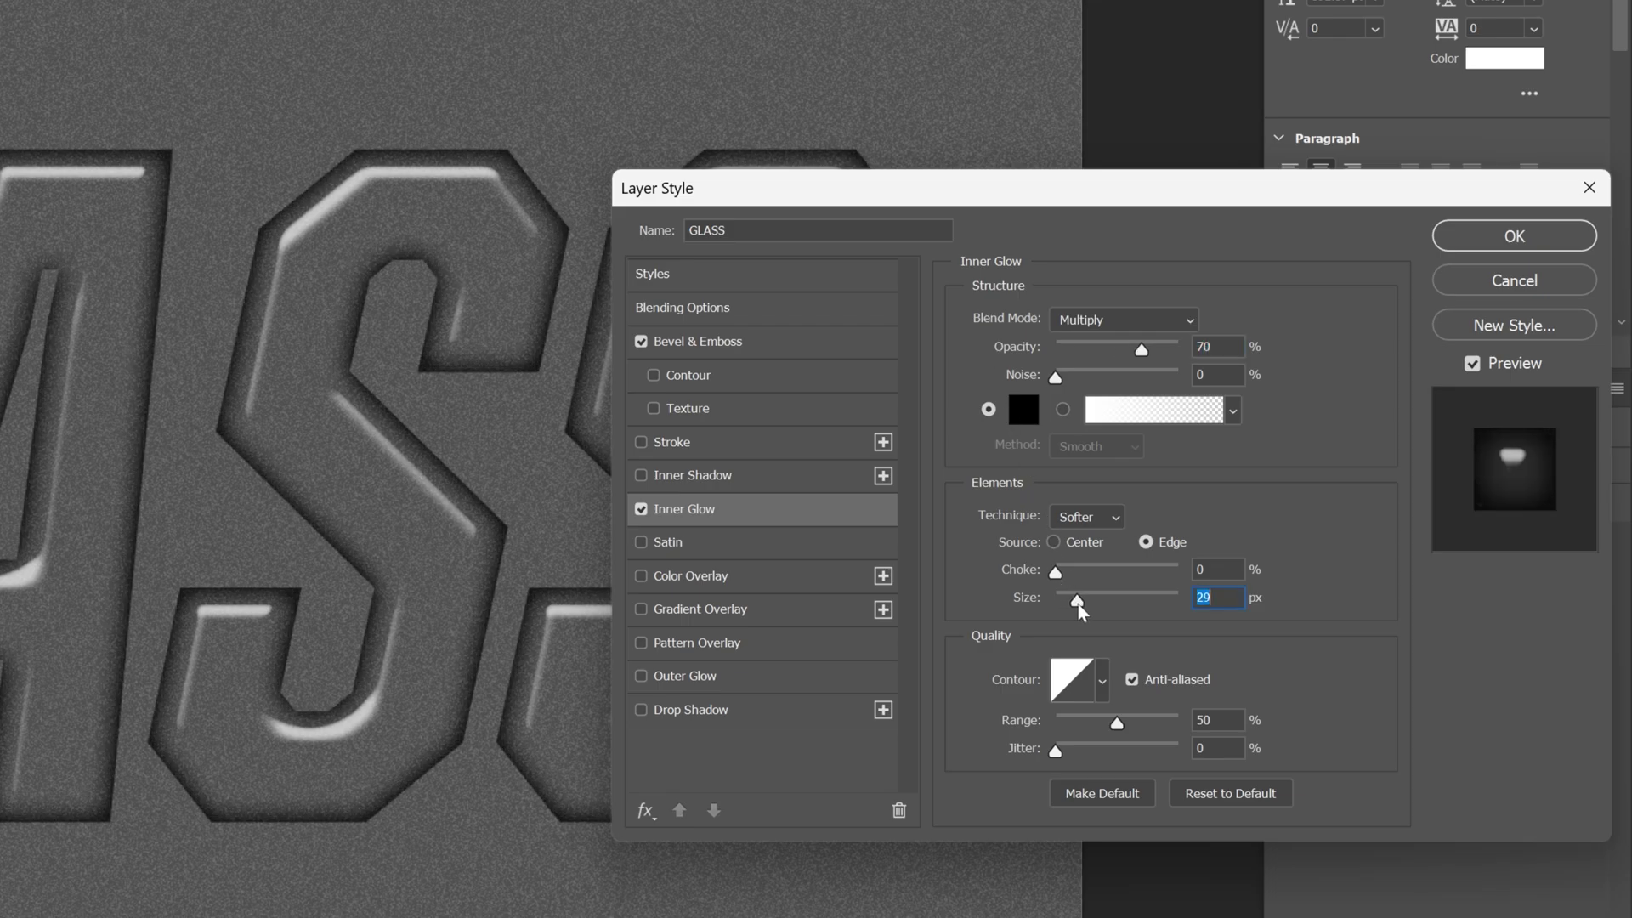
# Enable an Inner Shadow on the GLASS layer with opacity 40%, distance 15 px and size 31 px.
pyautogui.click(701, 479)
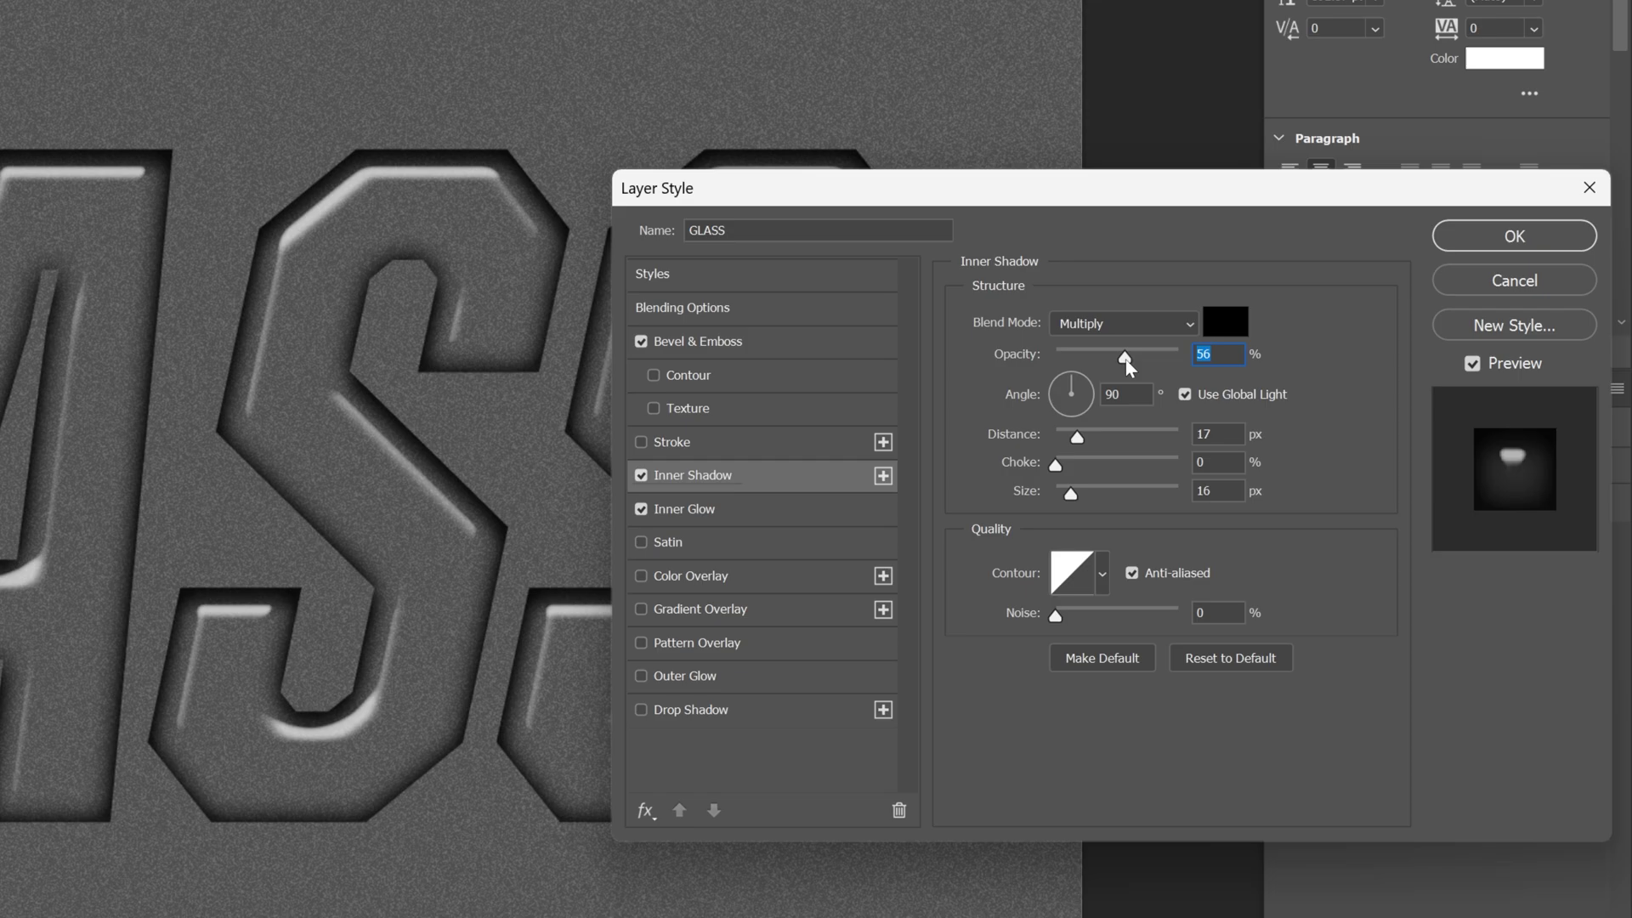
pyautogui.write('40')
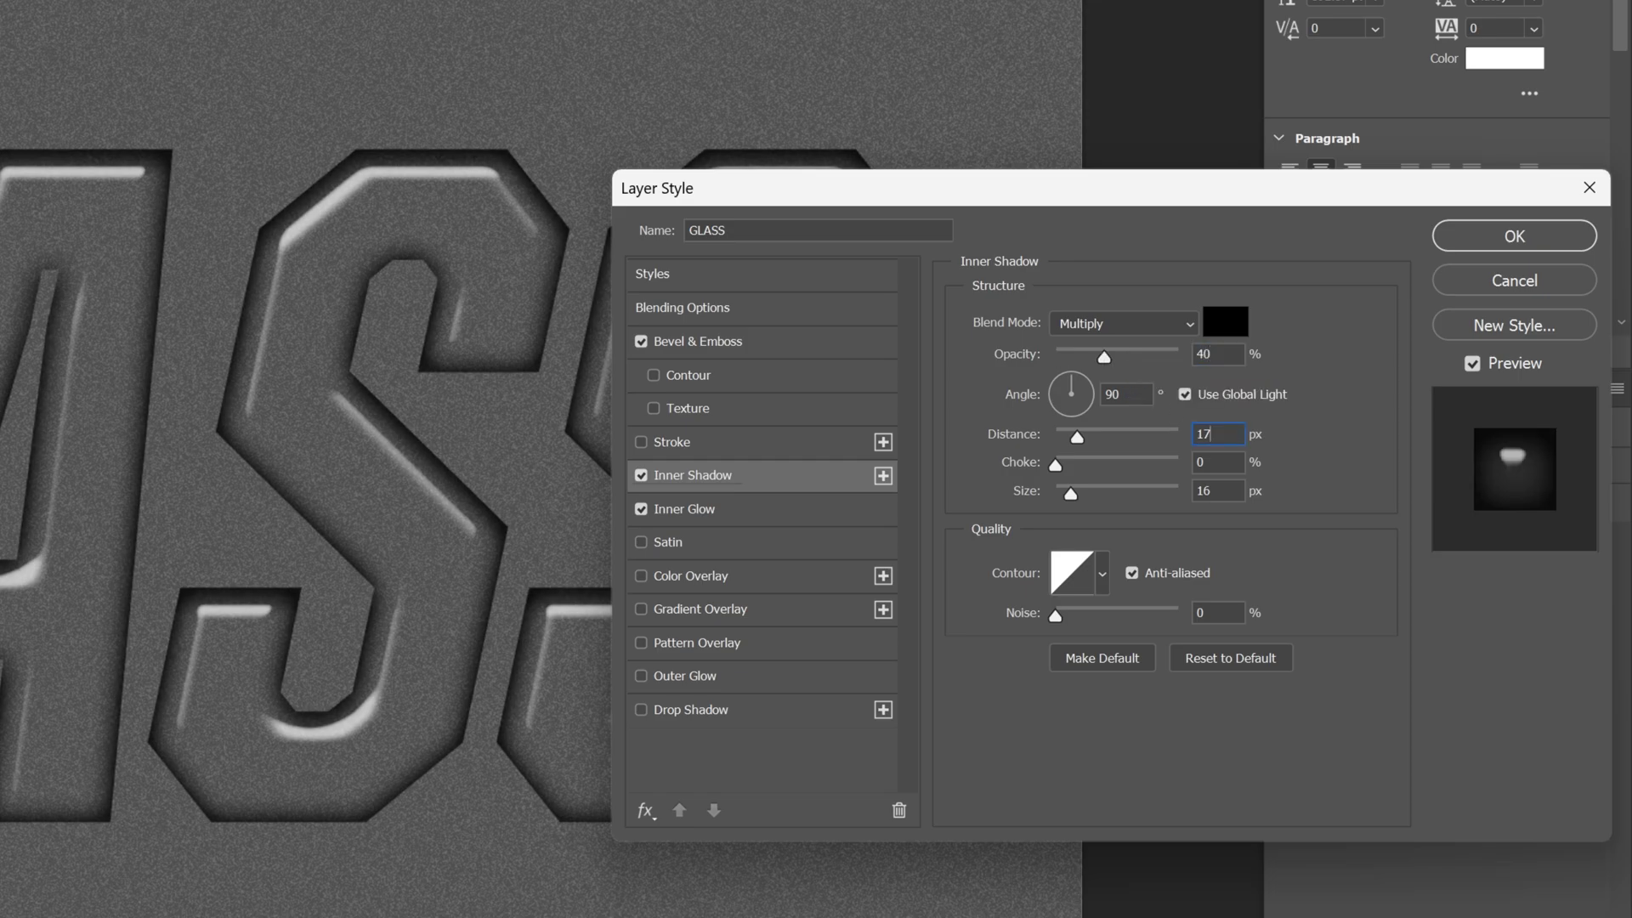
pyautogui.press('Down')
pyautogui.press('Down')
pyautogui.press('Down')
pyautogui.press('Up')
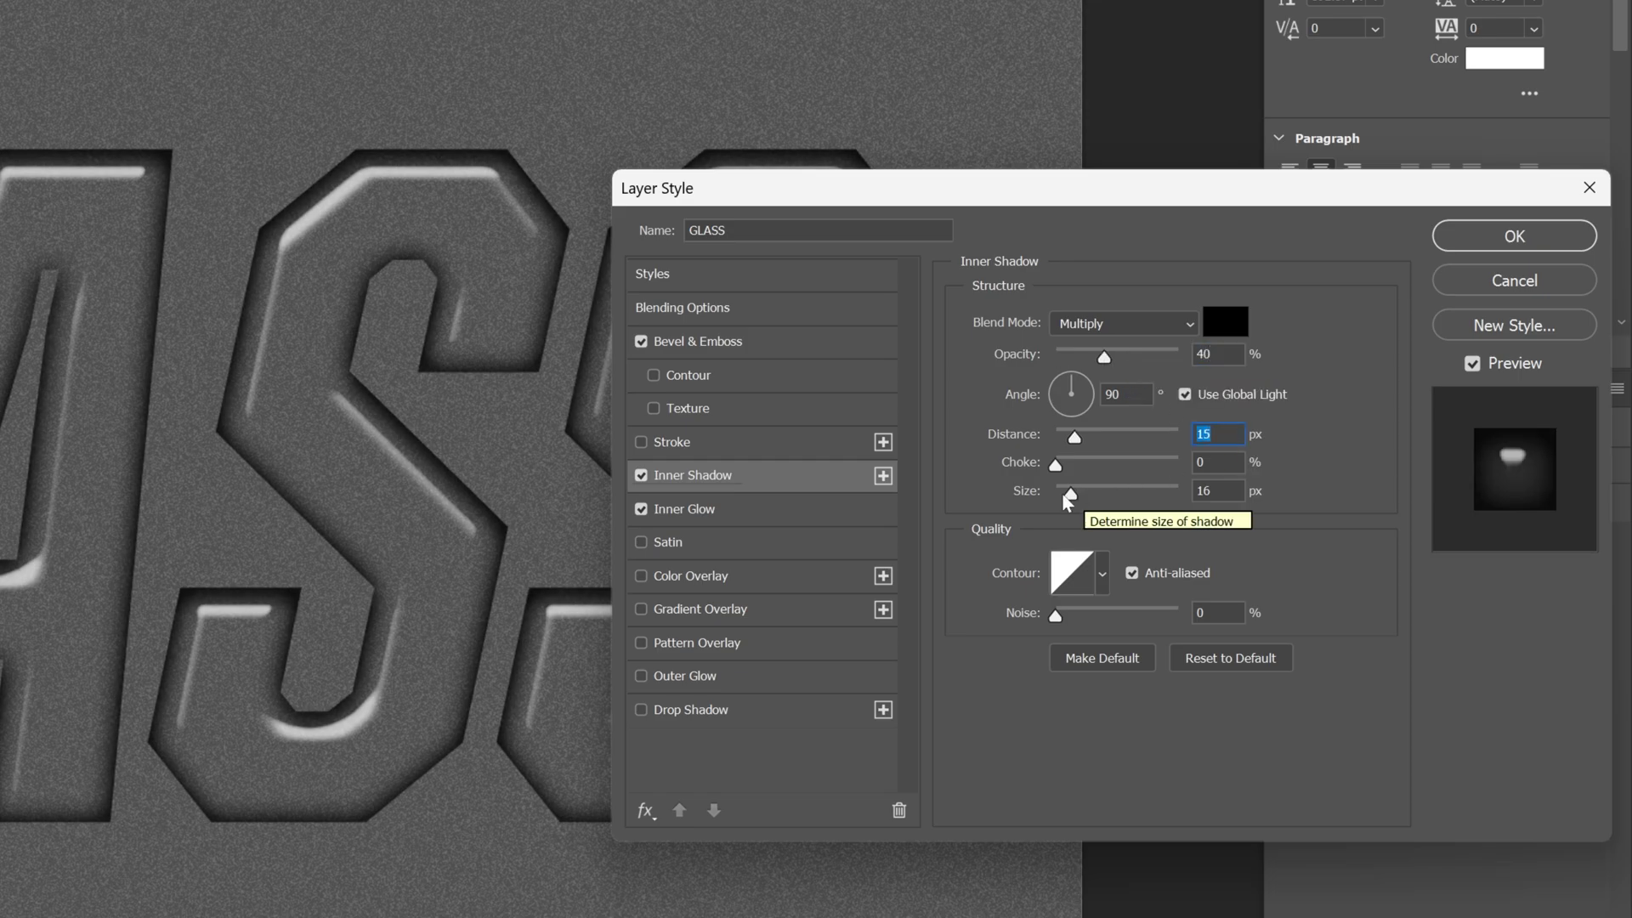
pyautogui.moveTo(1071, 498); pyautogui.dragTo(1078, 500)
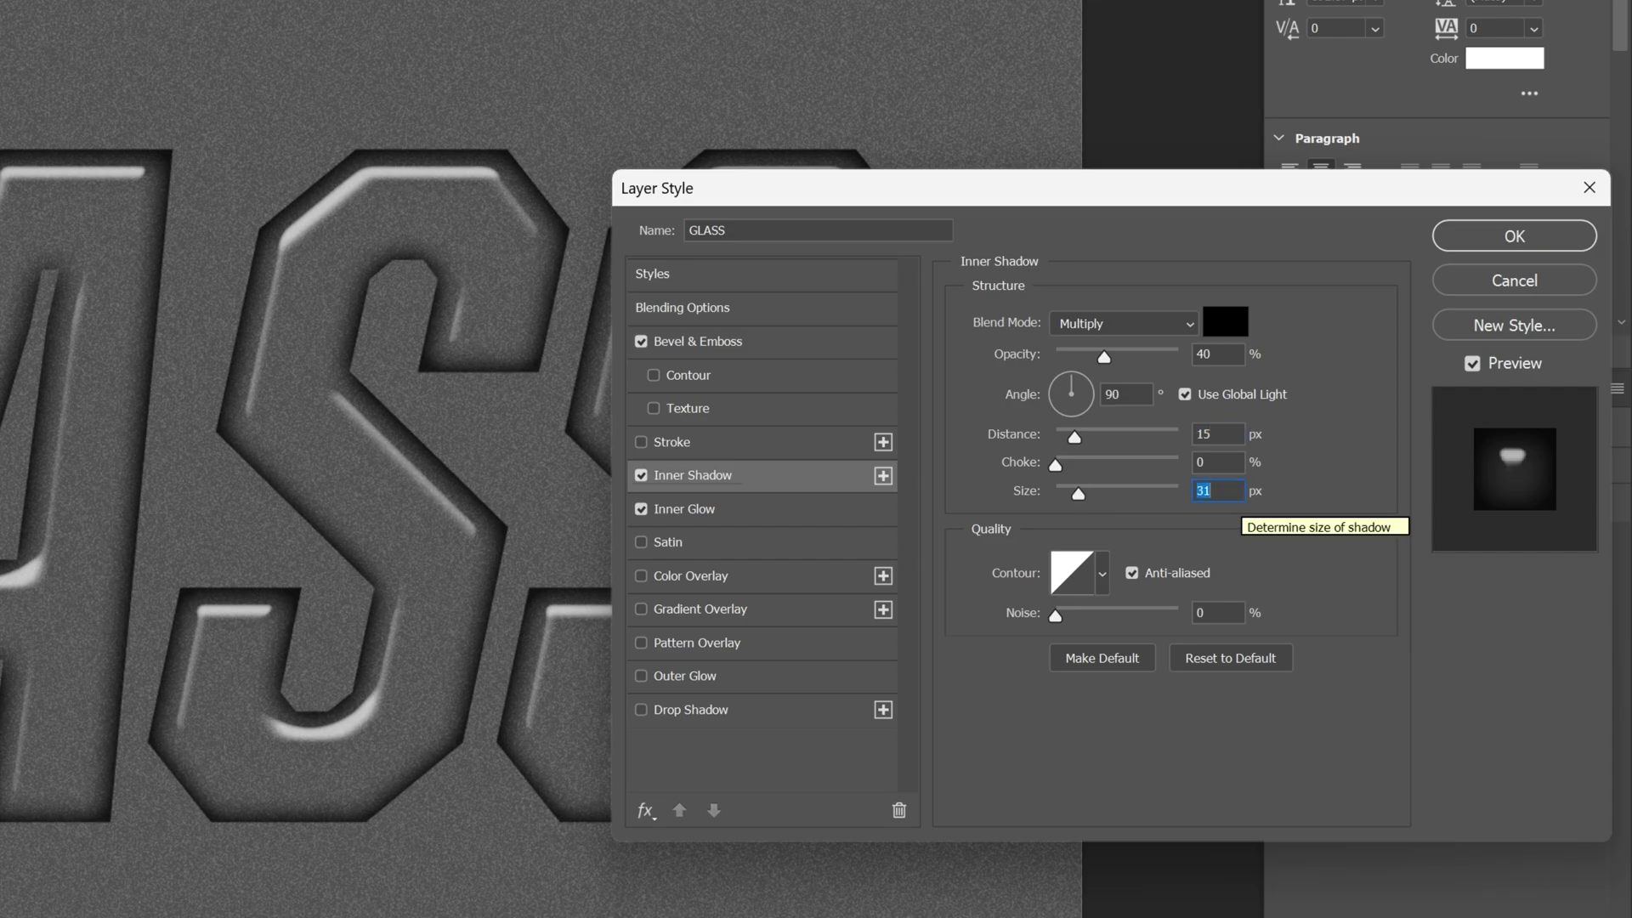
# Enable Satin on the GLASS layer with the S-shaped Gaussian contour and a white colour.
pyautogui.click(668, 543)
pyautogui.click(1103, 504)
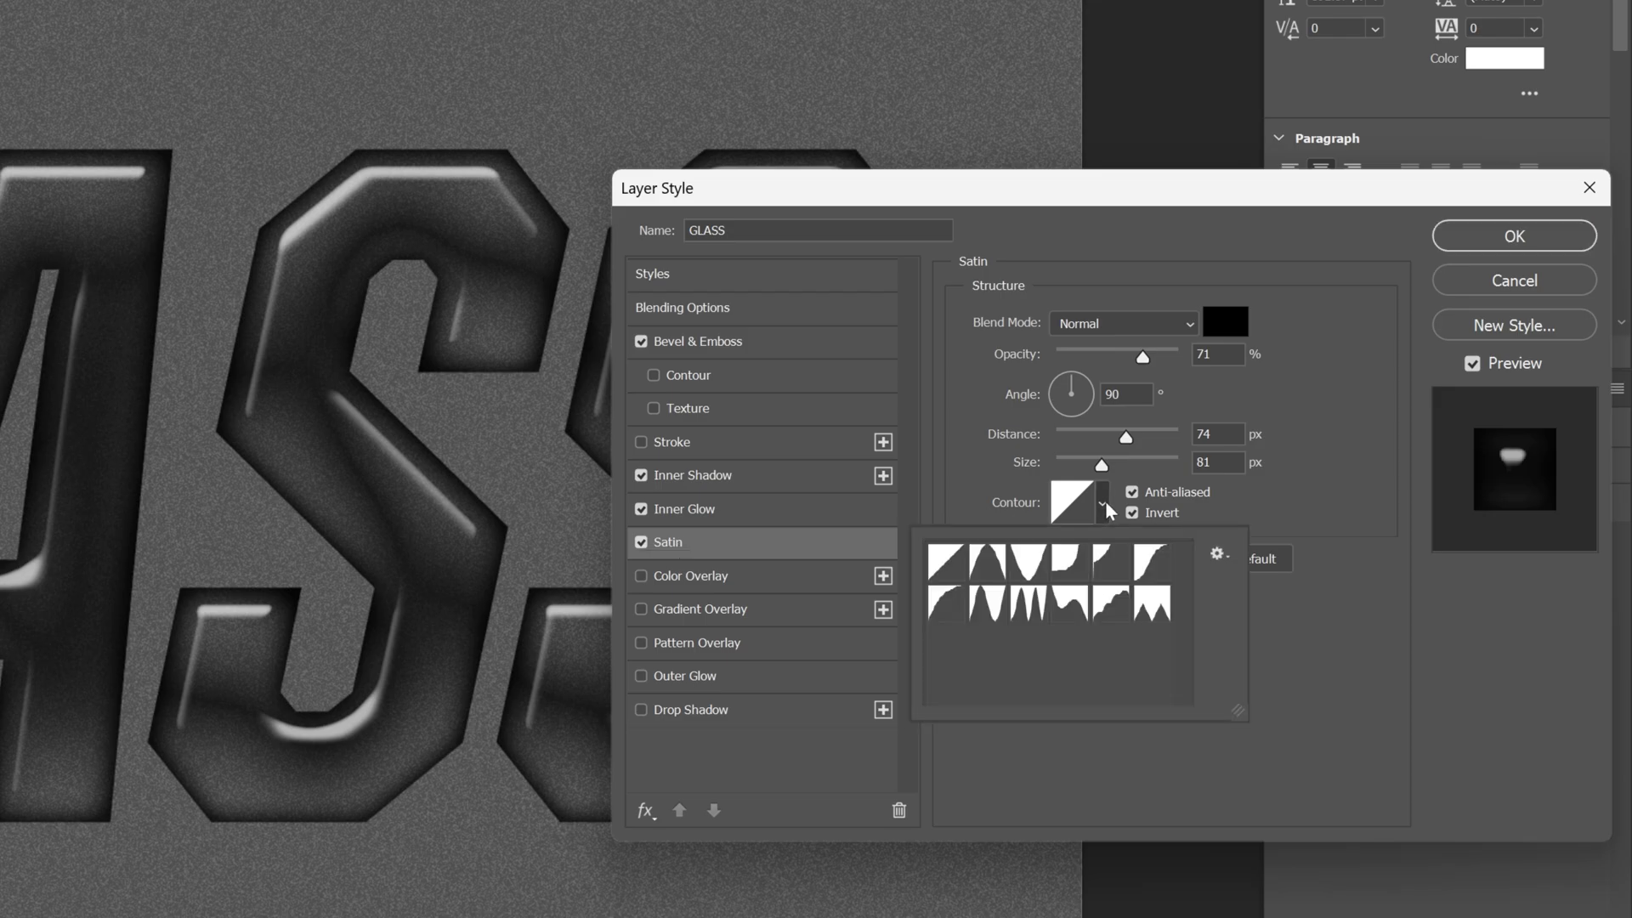
pyautogui.click(1152, 563)
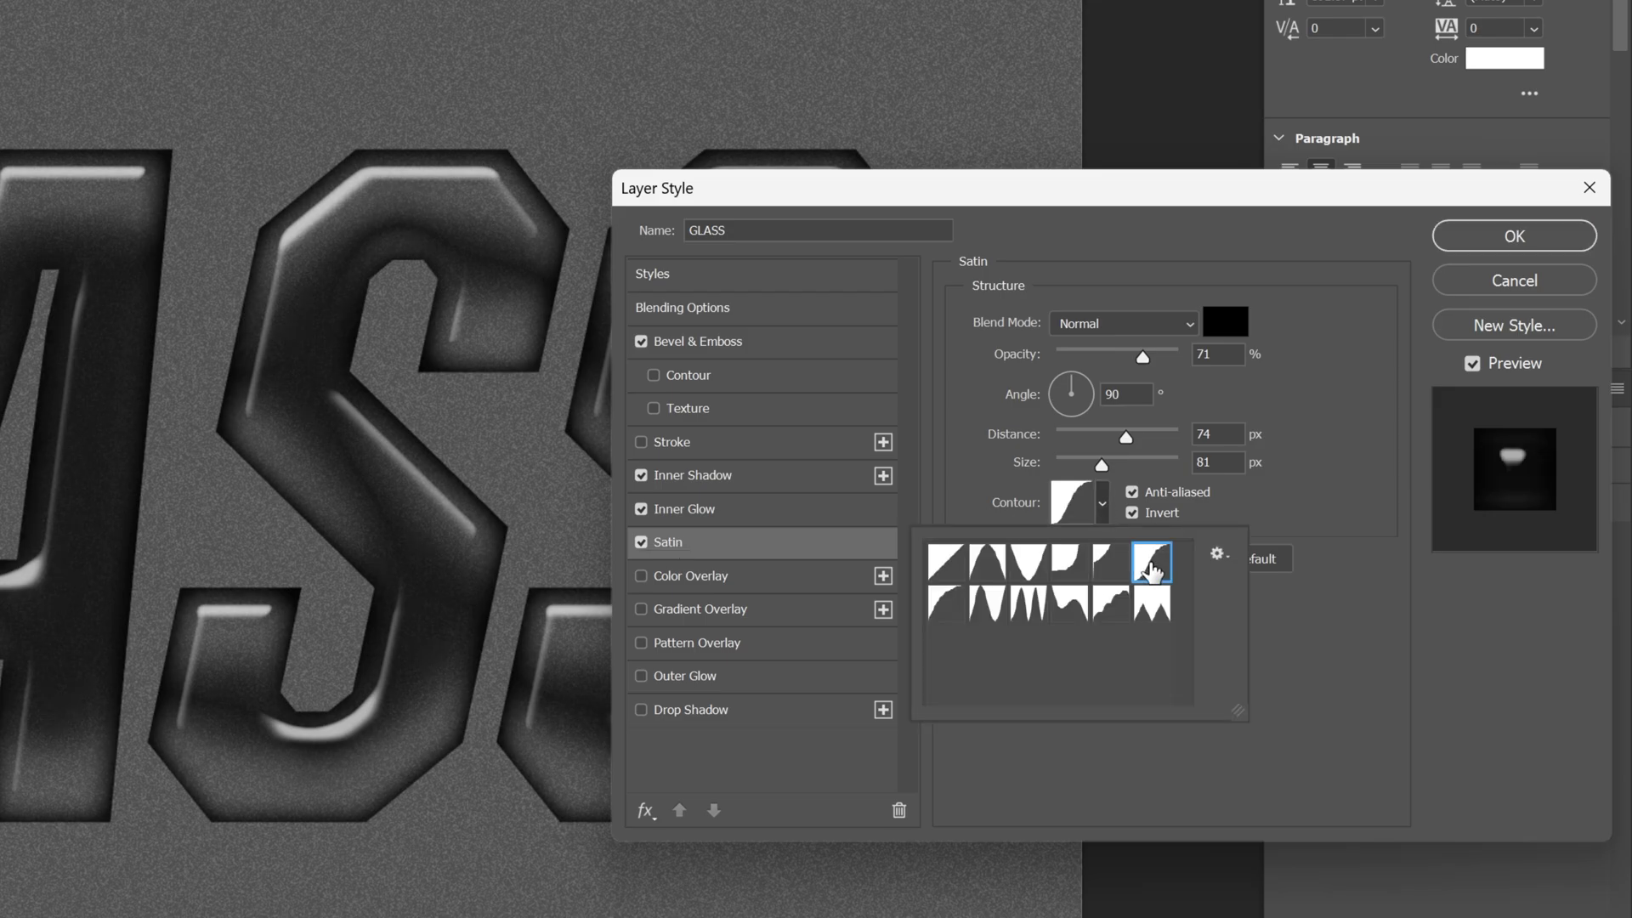
pyautogui.click(1286, 510)
pyautogui.click(1225, 321)
pyautogui.click(534, 610)
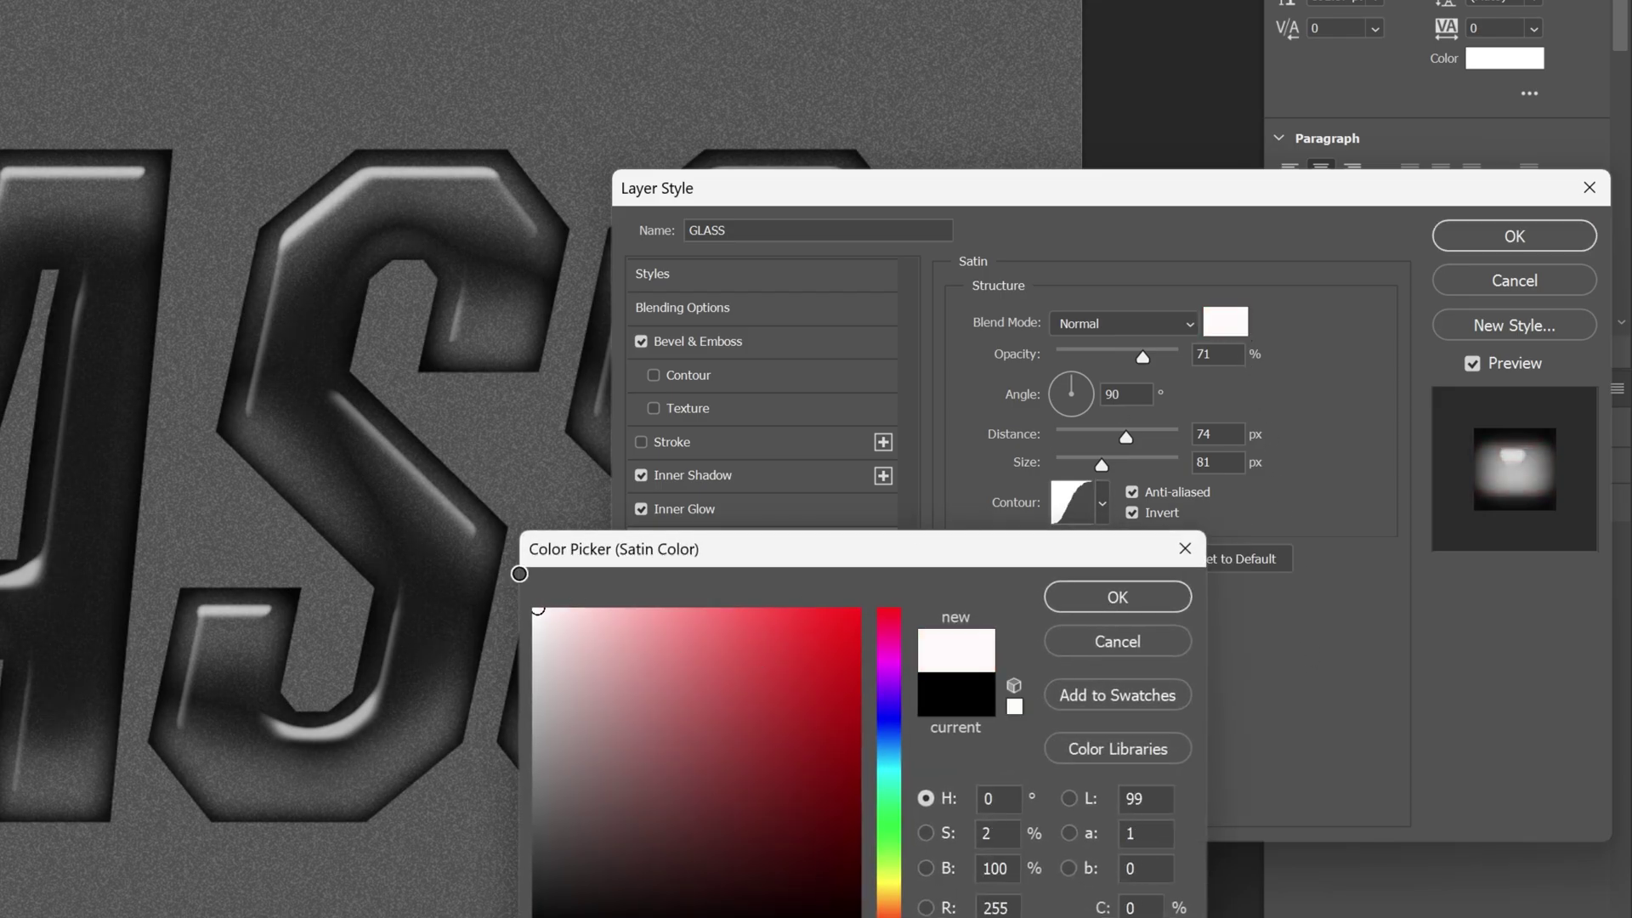
pyautogui.click(1118, 597)
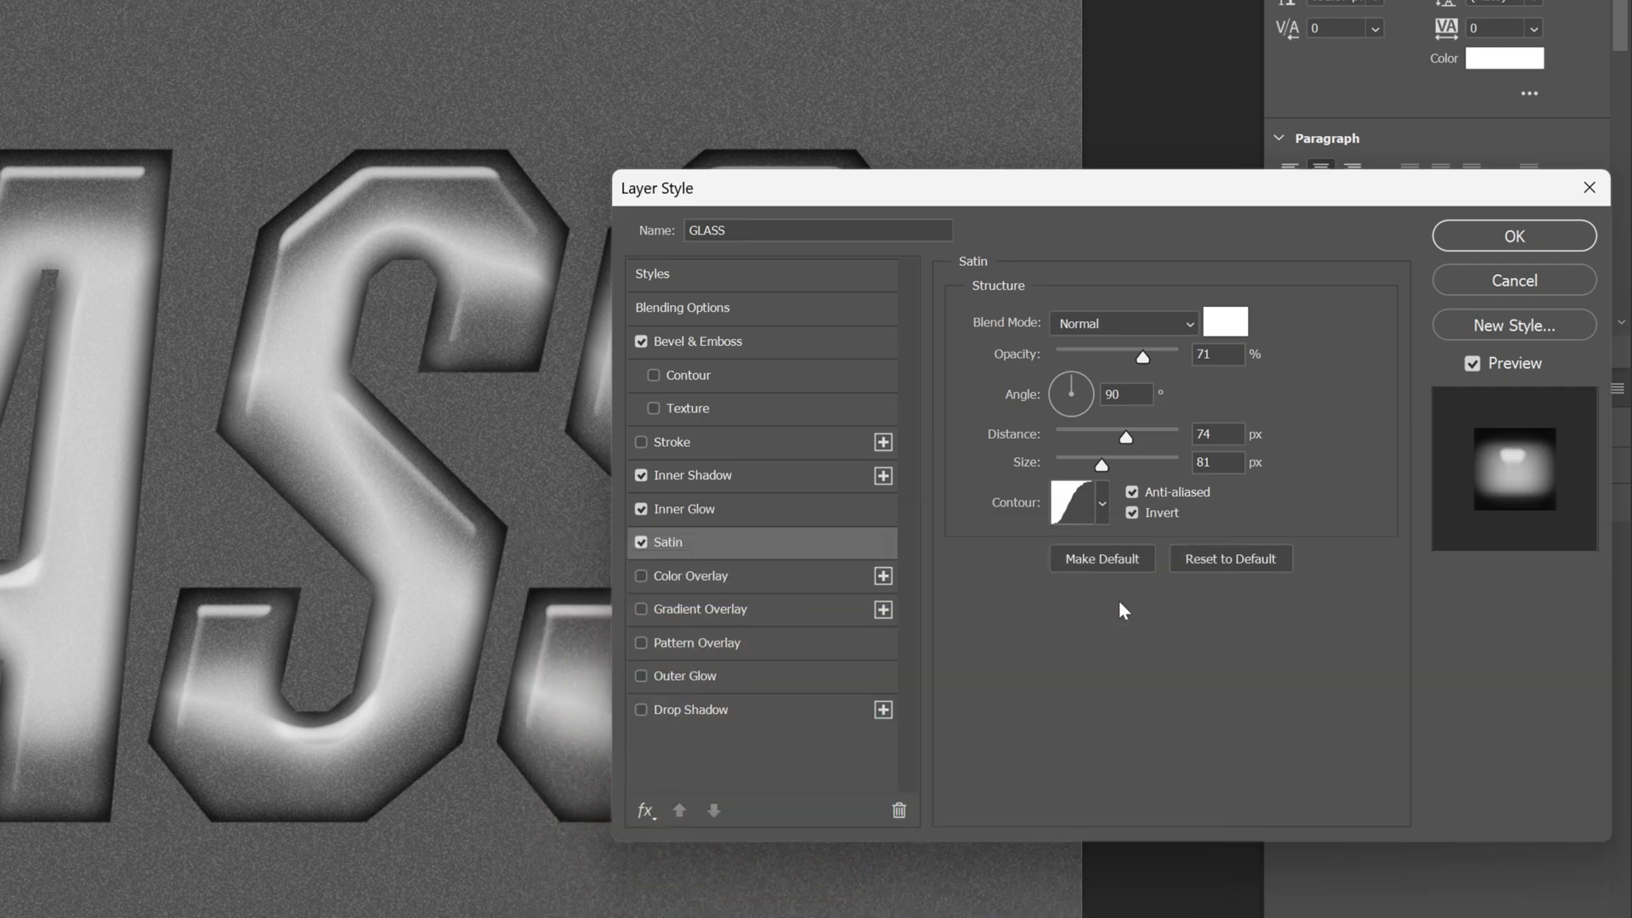
# Set the Satin blend mode to Overlay with distance 26 px and size 49 px, and lower its opacity.
pyautogui.click(1104, 323)
pyautogui.click(1118, 677)
pyautogui.moveTo(1126, 437)
pyautogui.mouseDown()
pyautogui.moveTo(1077, 442)
pyautogui.moveTo(1088, 470)
pyautogui.mouseUp()
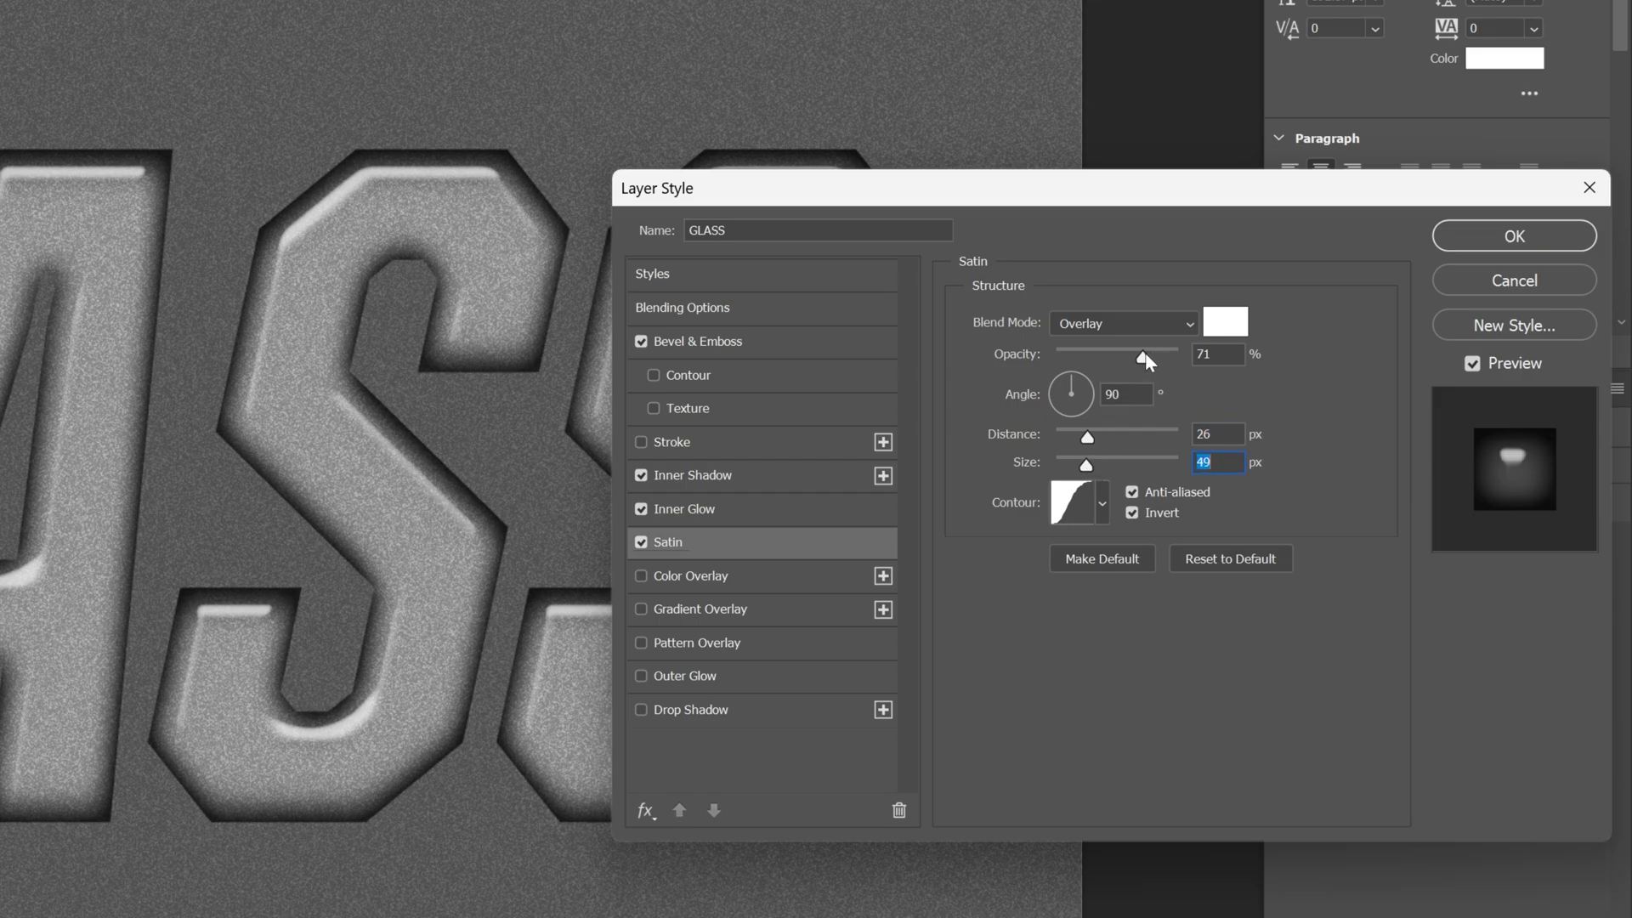
pyautogui.moveTo(1145, 355); pyautogui.dragTo(1078, 364)
# Disable global light for the GLASS layer's Inner Shadow, set its angle to 120° and apply the layer style.
pyautogui.click(704, 473)
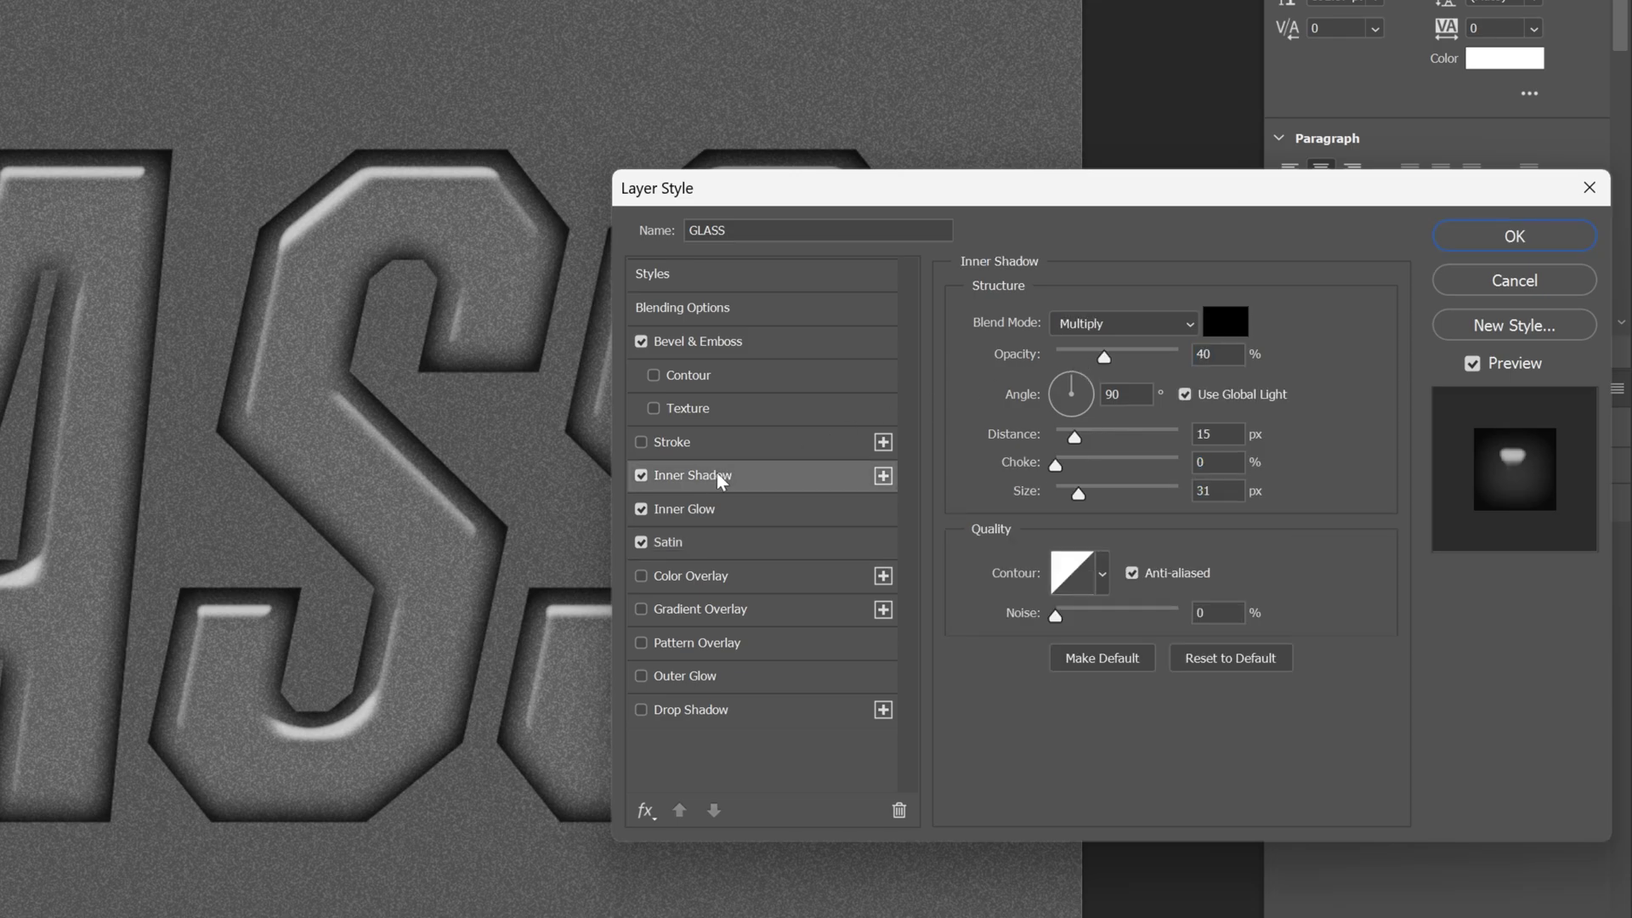
pyautogui.click(1185, 395)
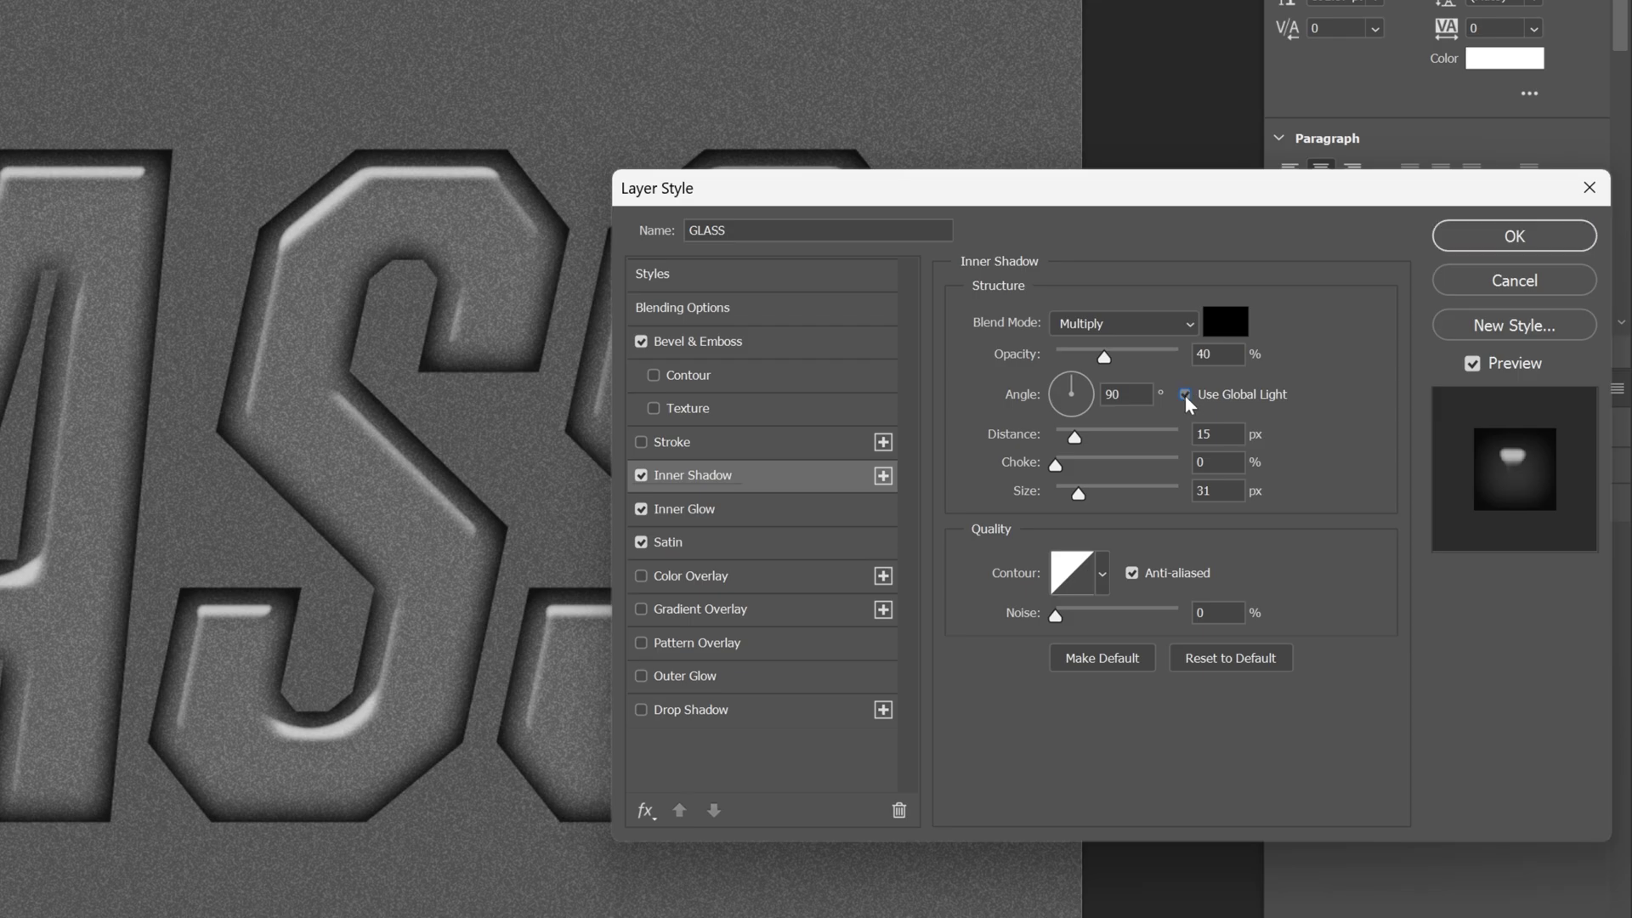
pyautogui.click(1124, 394)
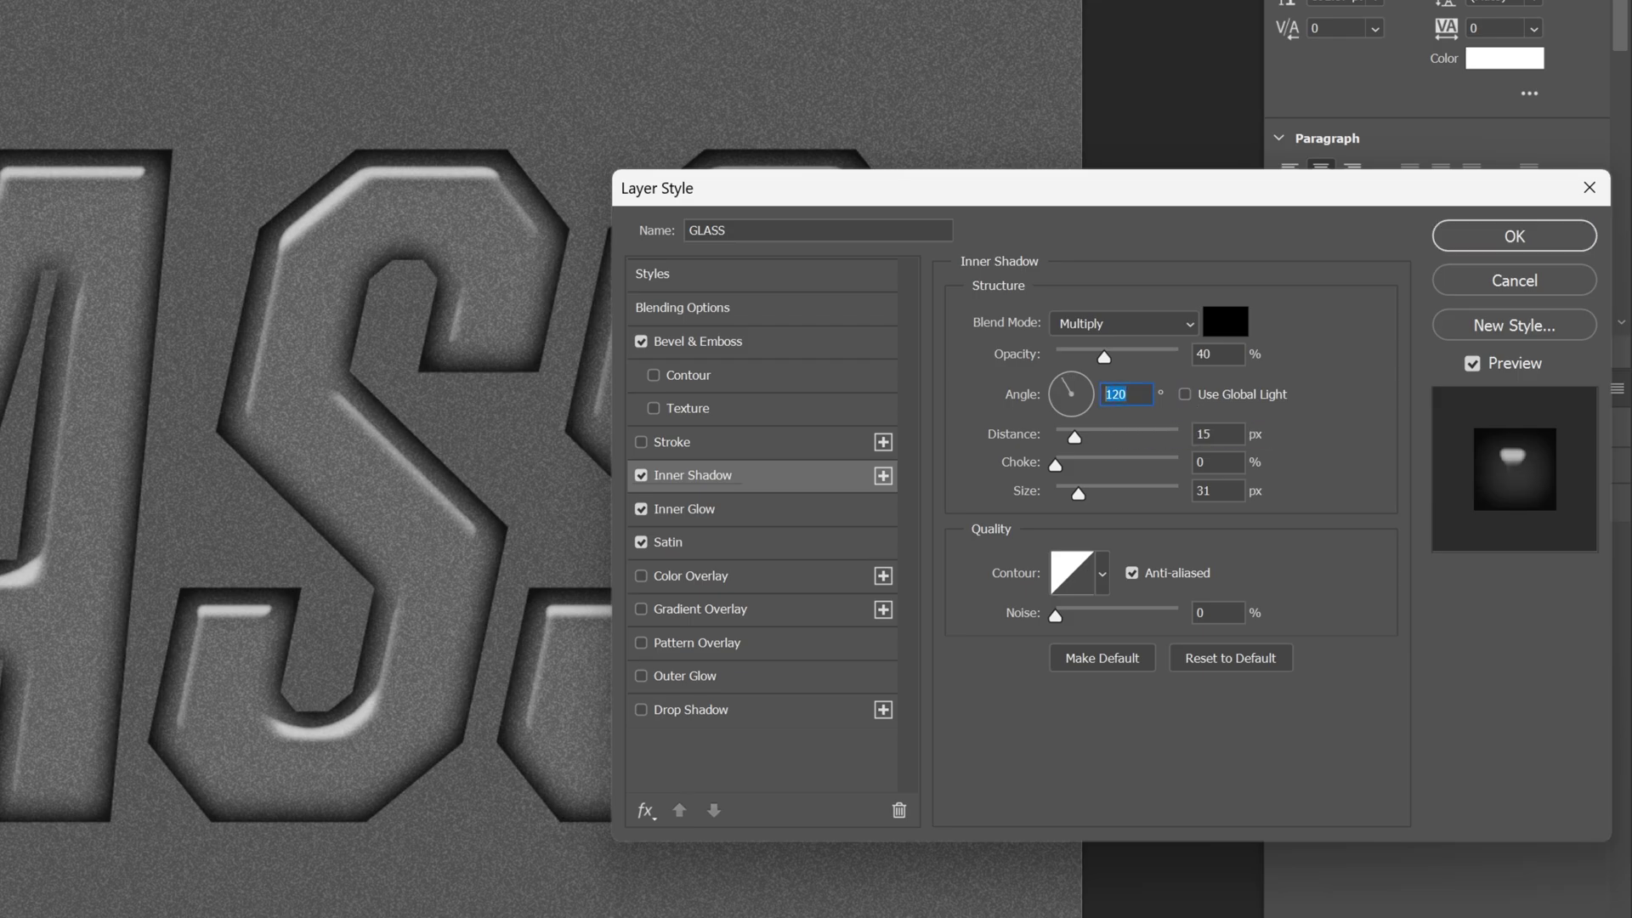
pyautogui.click(1496, 238)
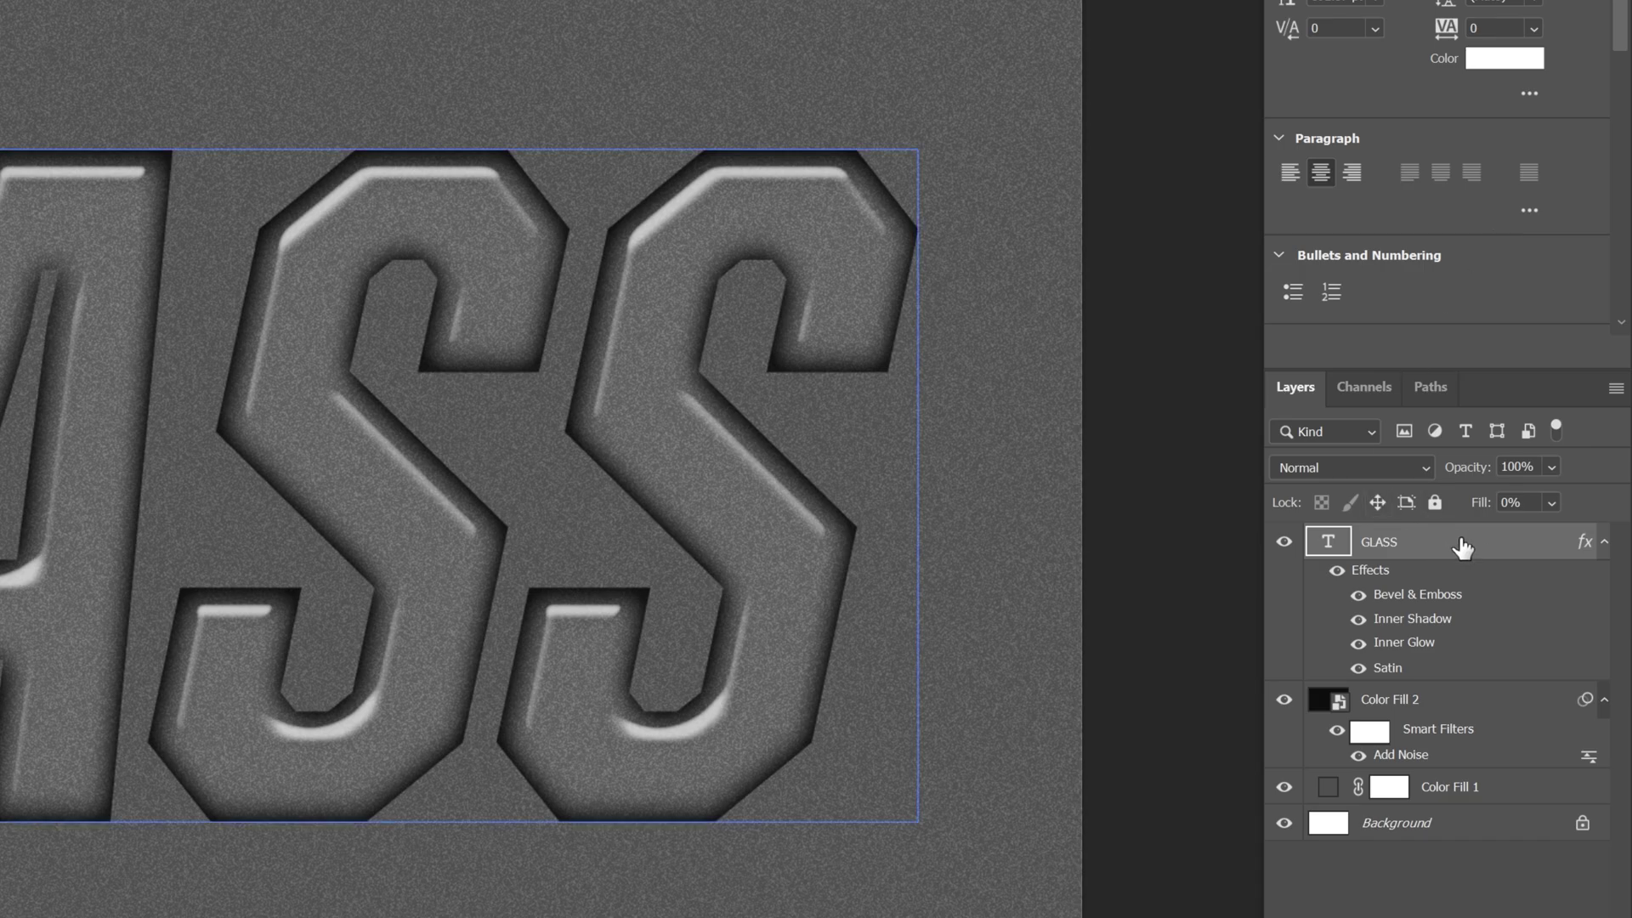
# Duplicate the GLASS layer and turn off Inner Shadow, Inner Glow and Satin on the copy.
pyautogui.moveTo(1462, 549); pyautogui.dragTo(1550, 889)
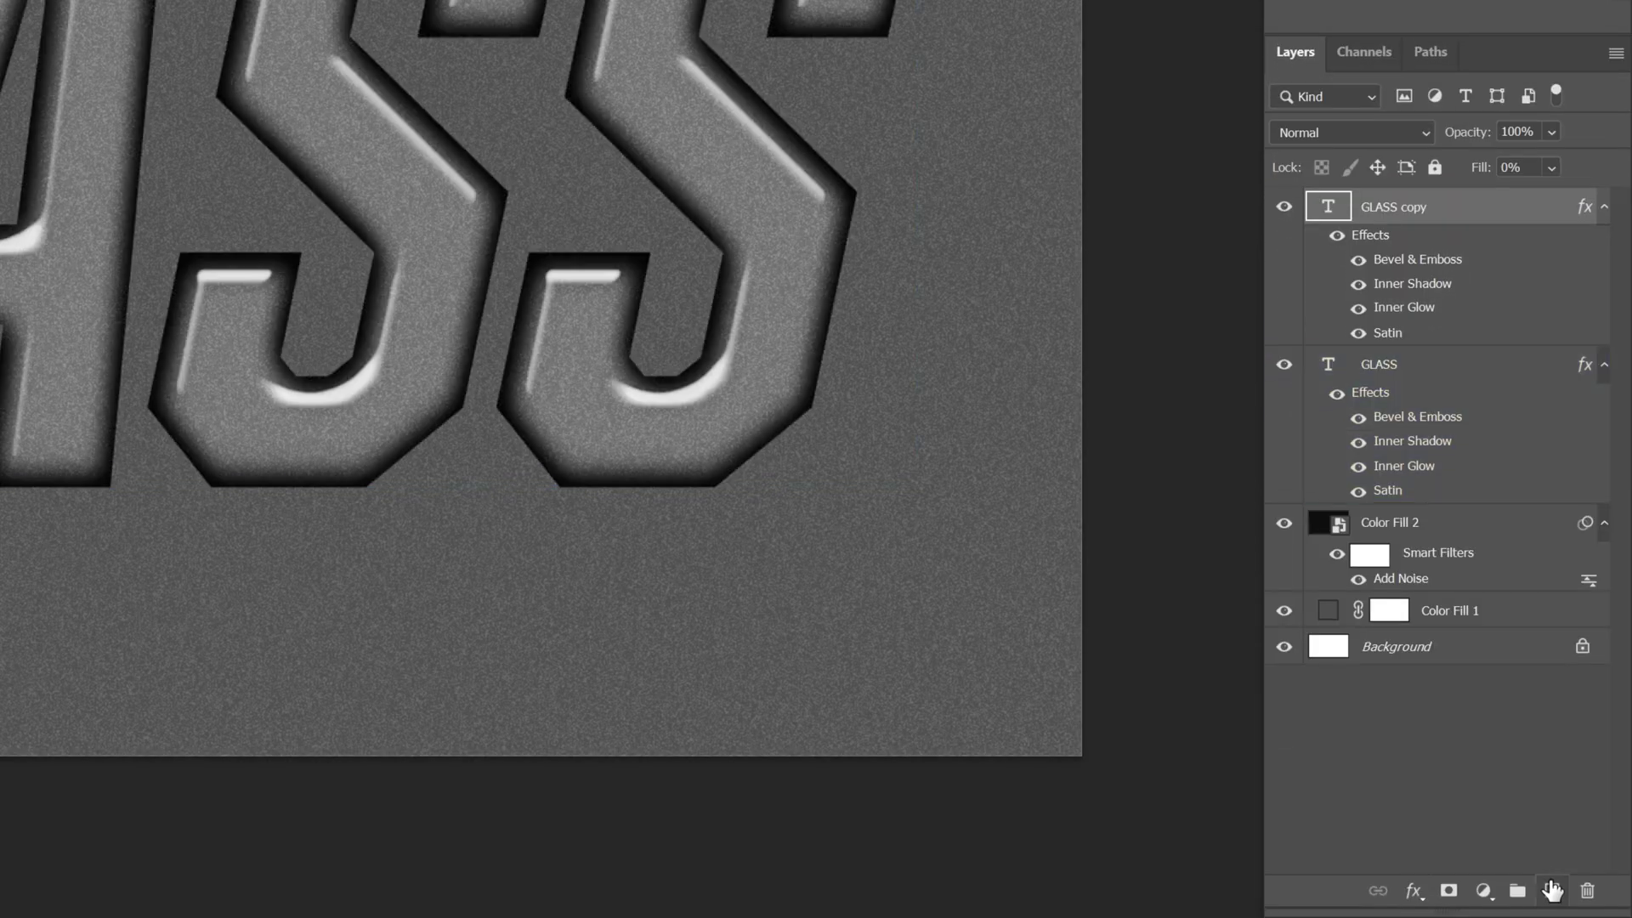
pyautogui.doubleClick(1475, 211)
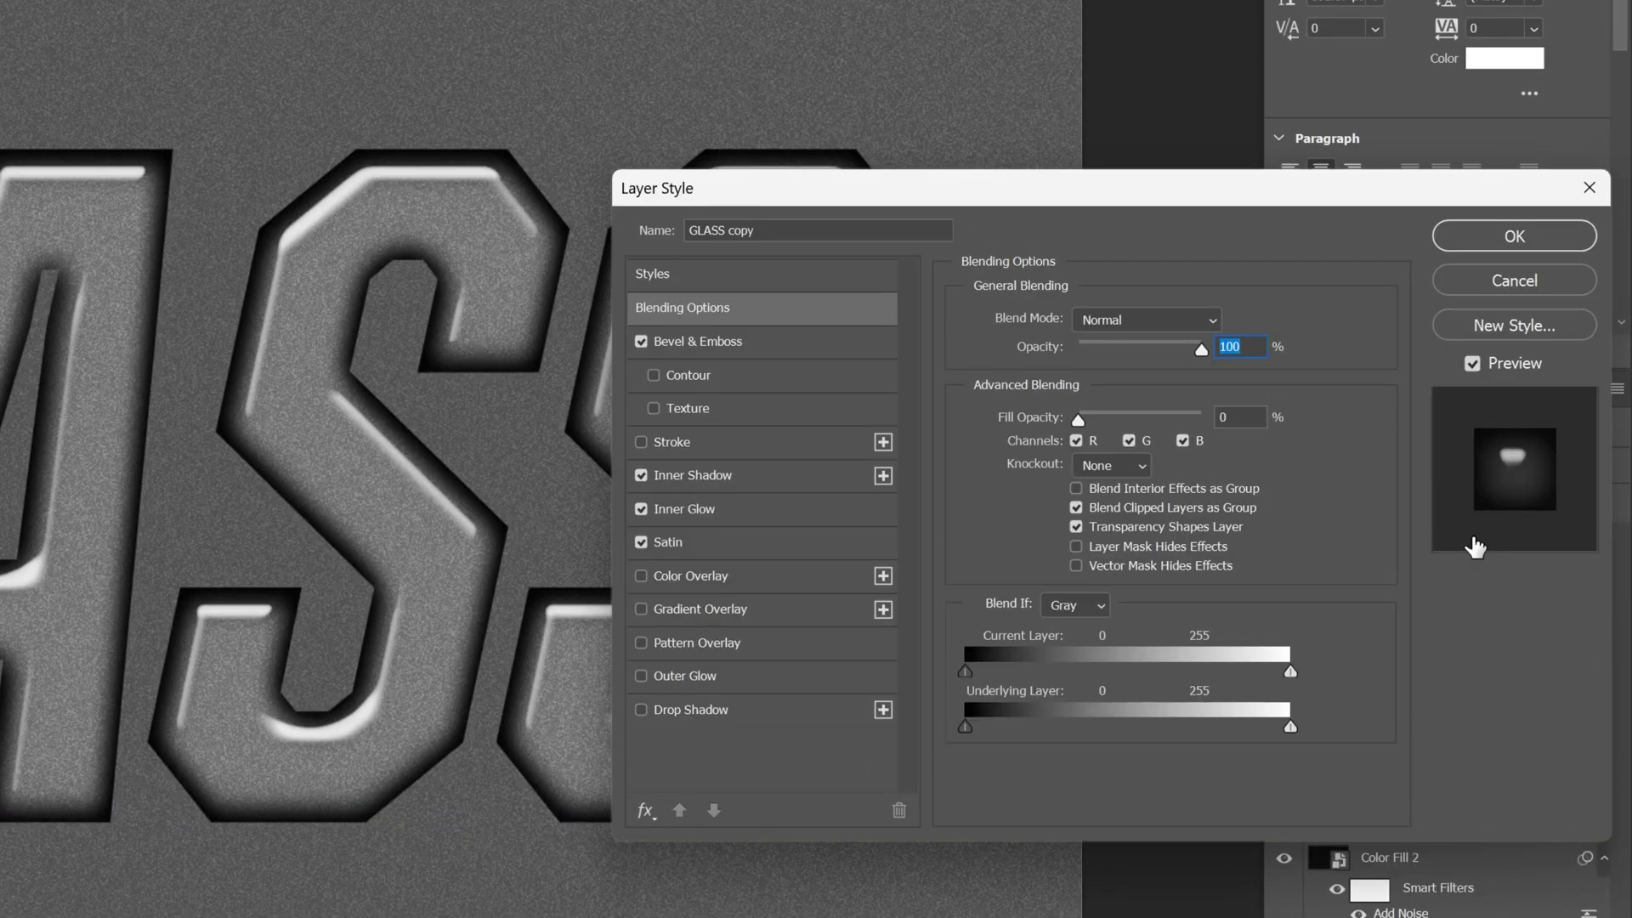
pyautogui.click(641, 475)
pyautogui.click(642, 542)
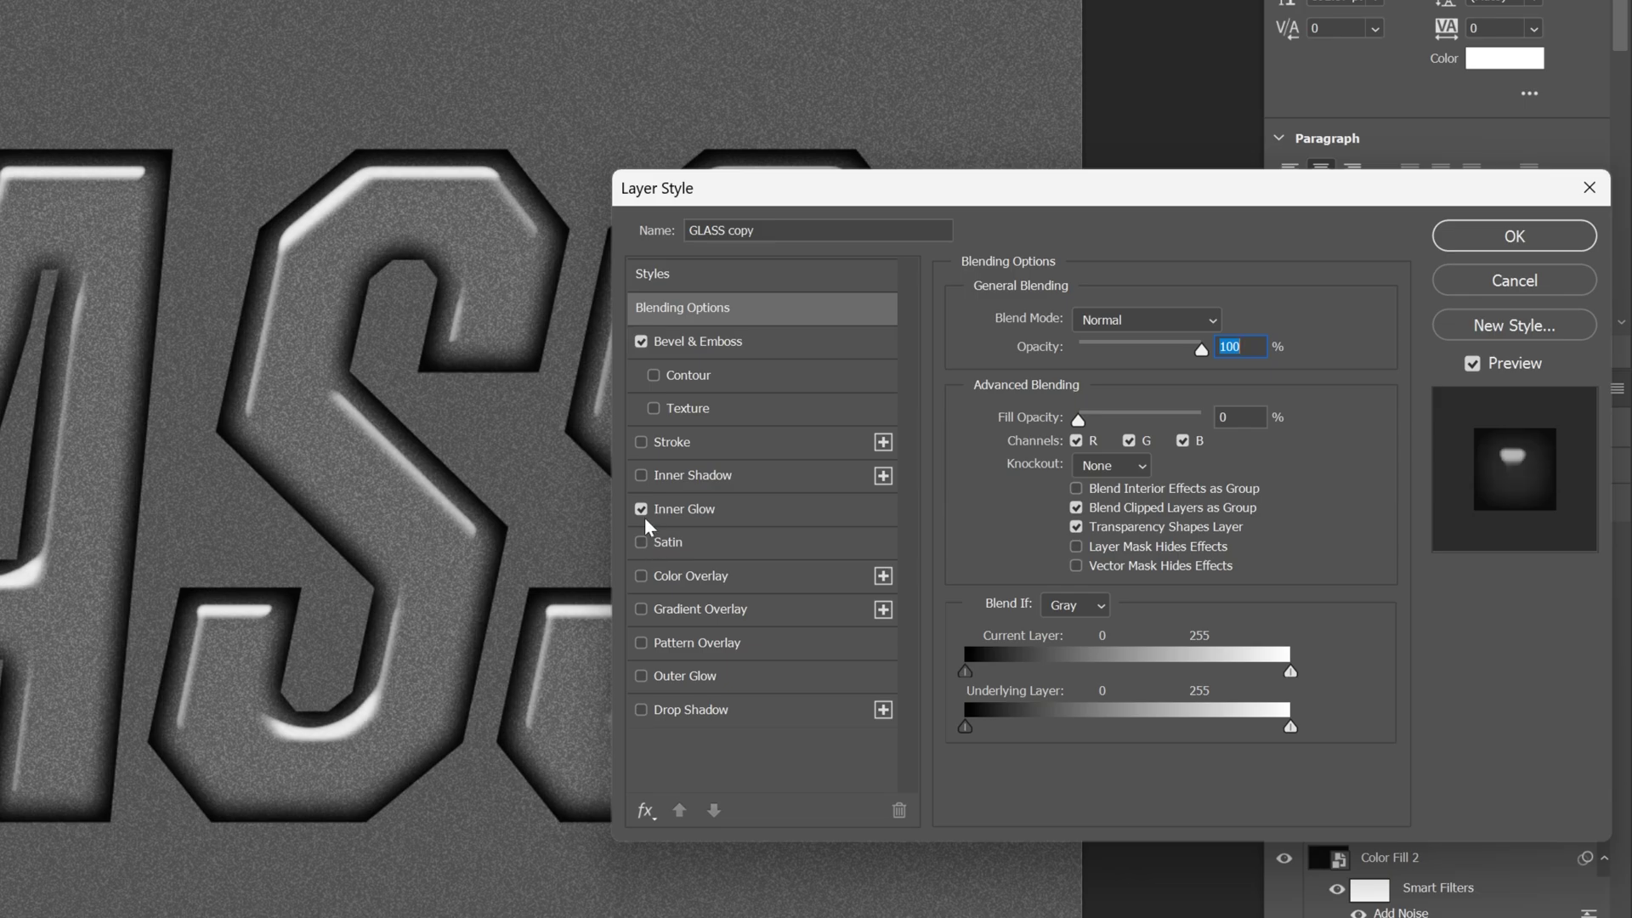
pyautogui.click(641, 508)
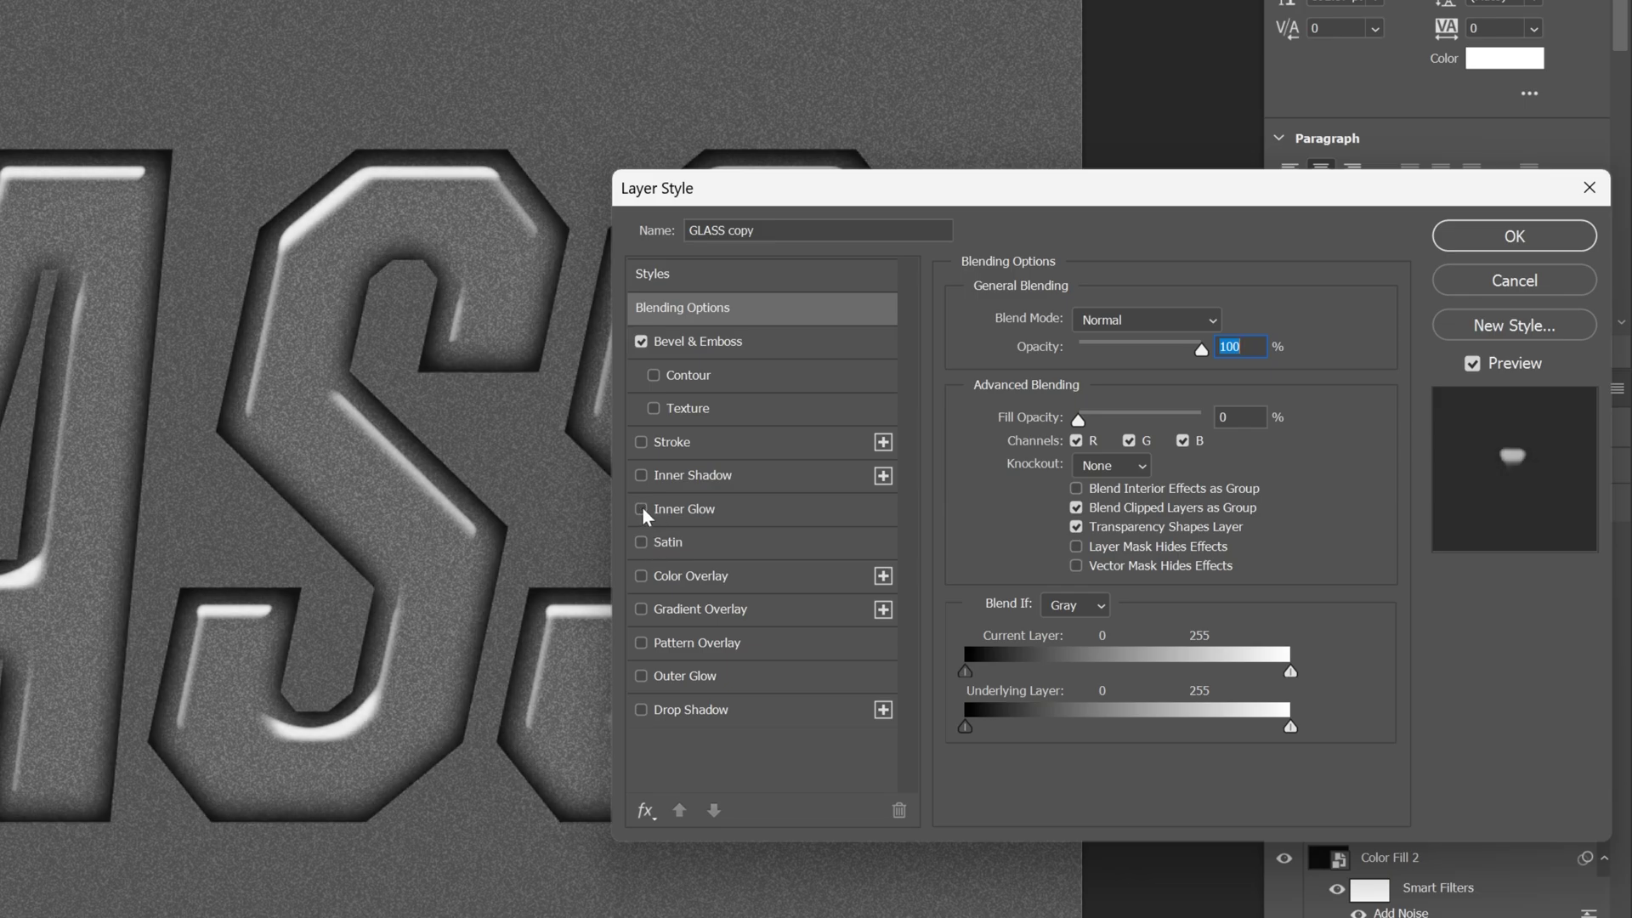
# Give the copy's Bevel & Emboss the Ring gloss contour, with size 13 px and soften 2 px.
pyautogui.click(728, 344)
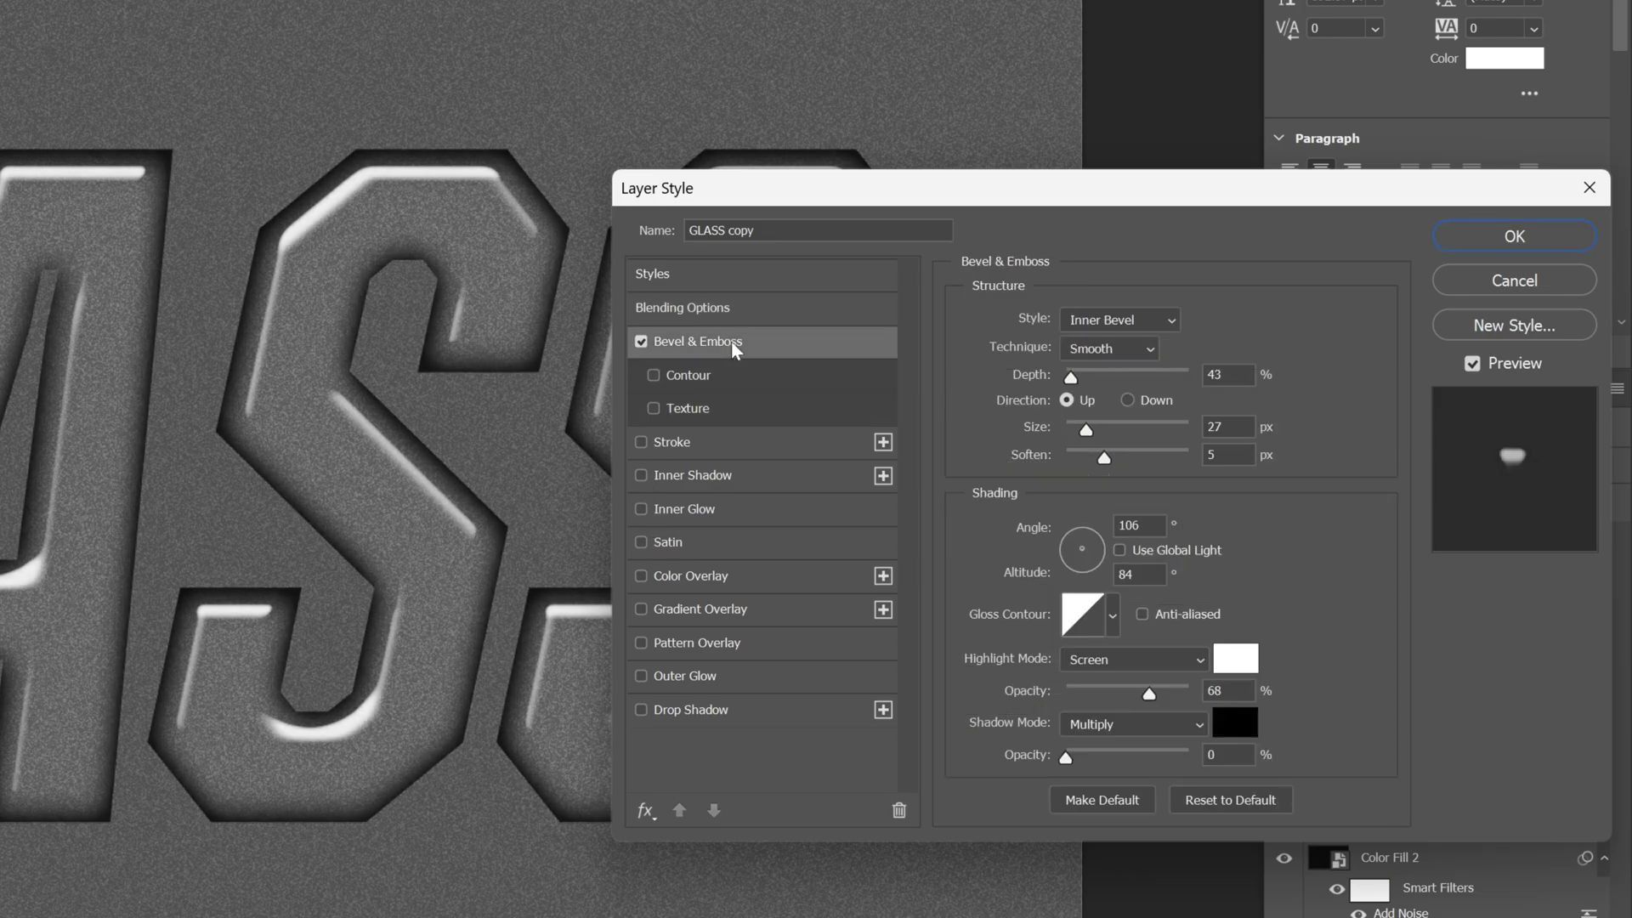
pyautogui.click(1114, 614)
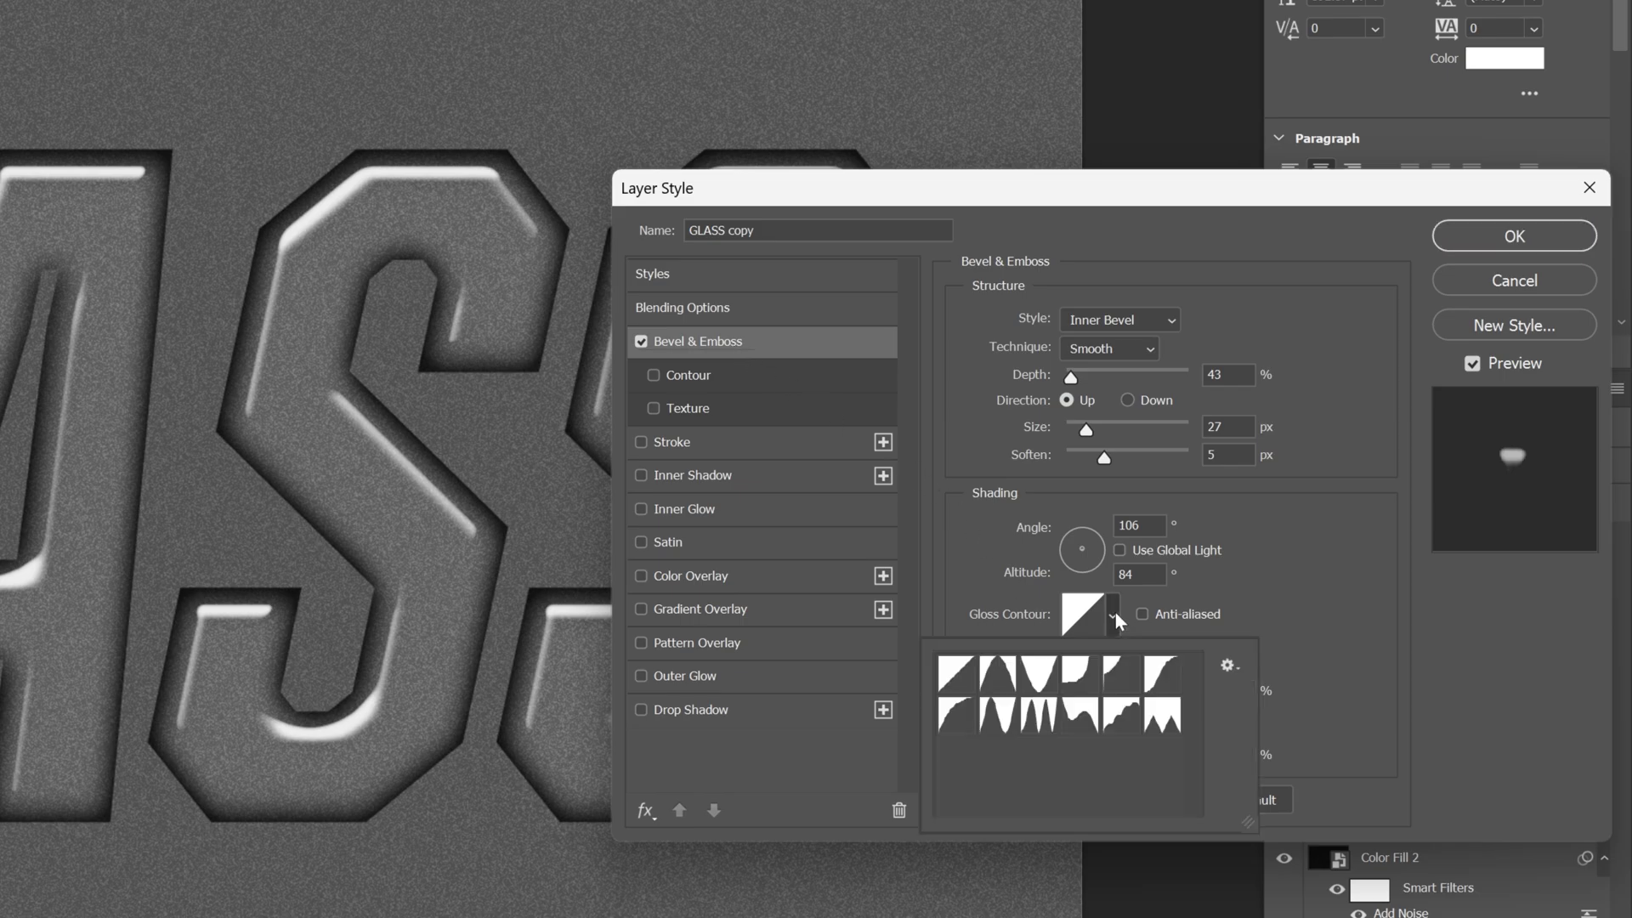
pyautogui.click(1004, 720)
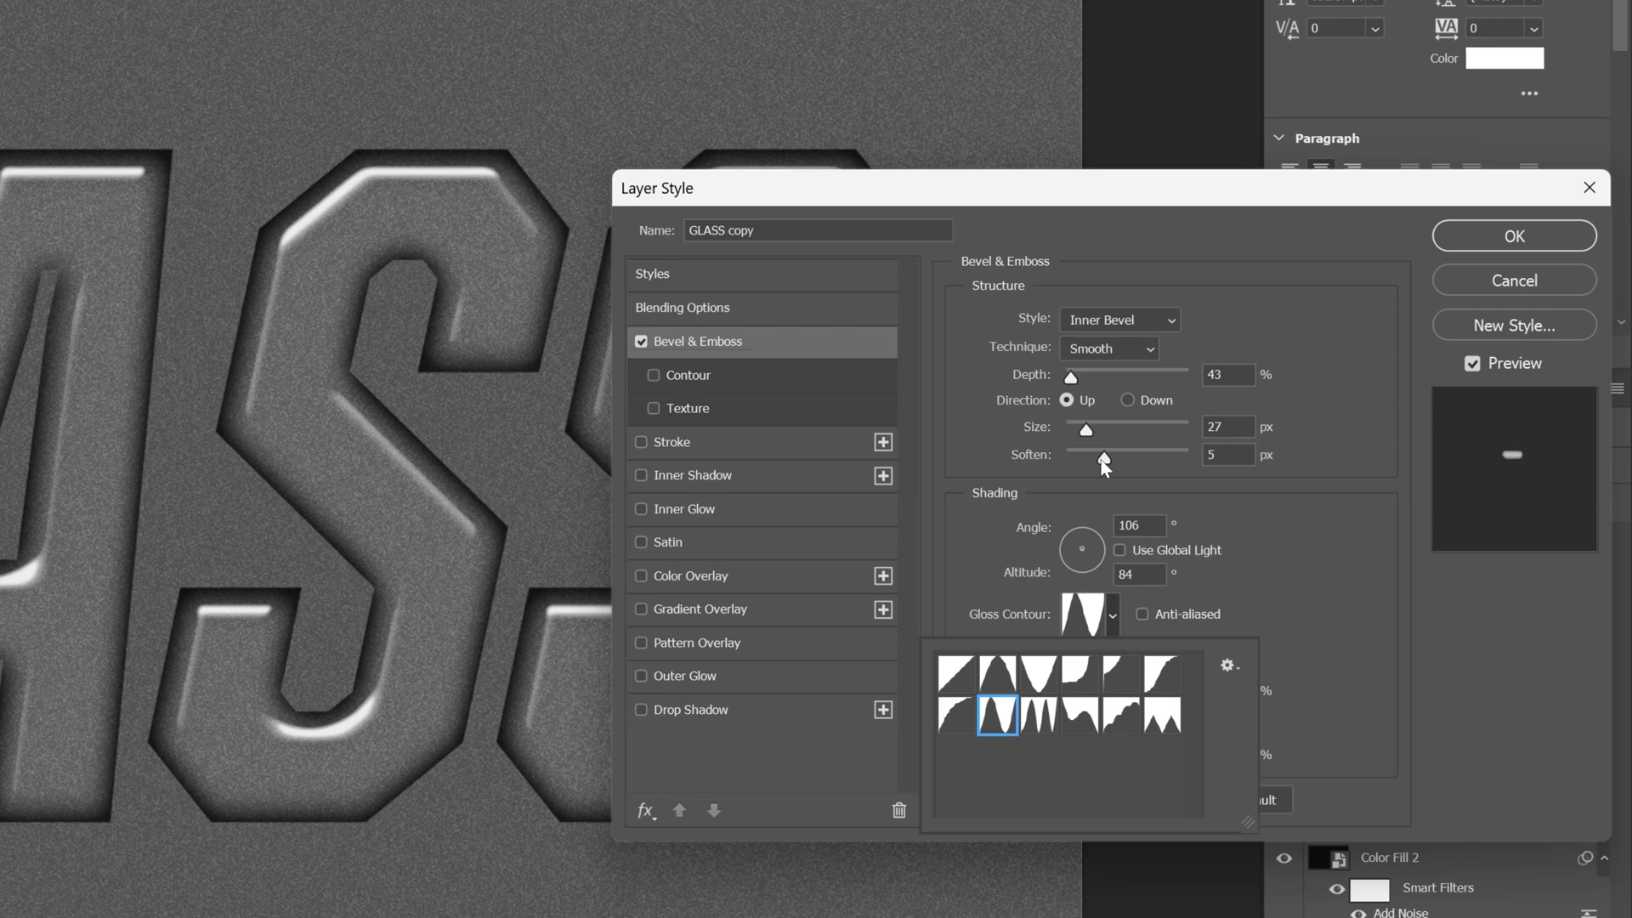
pyautogui.click(1102, 459)
pyautogui.moveTo(1103, 459); pyautogui.dragTo(1082, 432)
pyautogui.click(1081, 432)
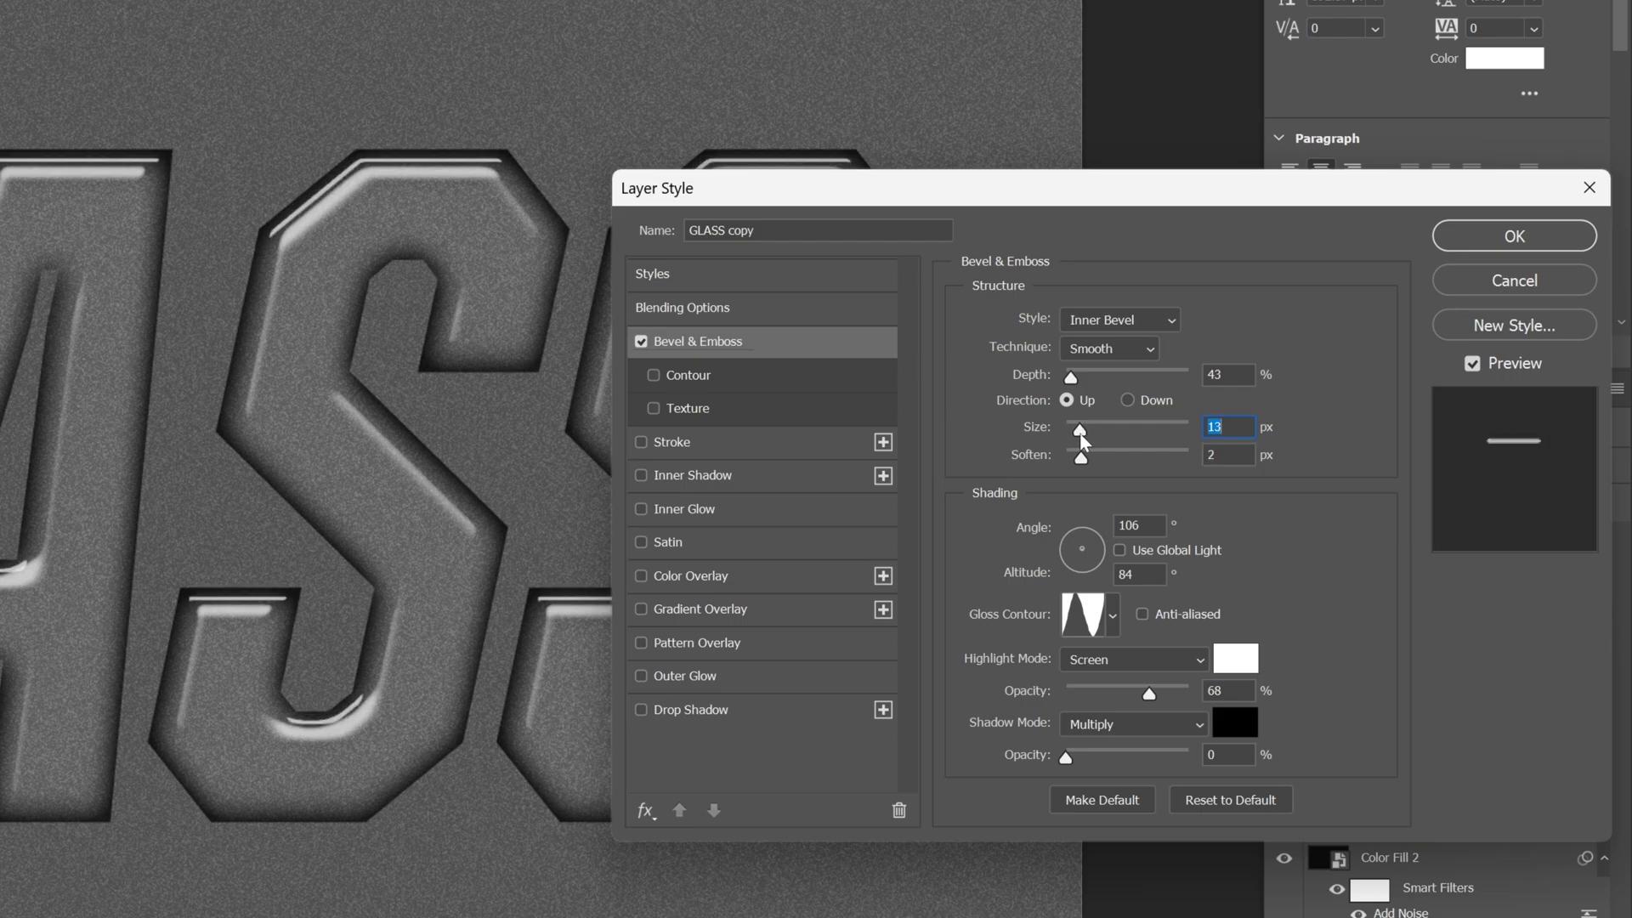
# Set the copy's bevel depth to 50% and its highlight opacity to 27%.
pyautogui.moveTo(1072, 378); pyautogui.dragTo(1072, 379)
pyautogui.scroll(3, 1229, 376)
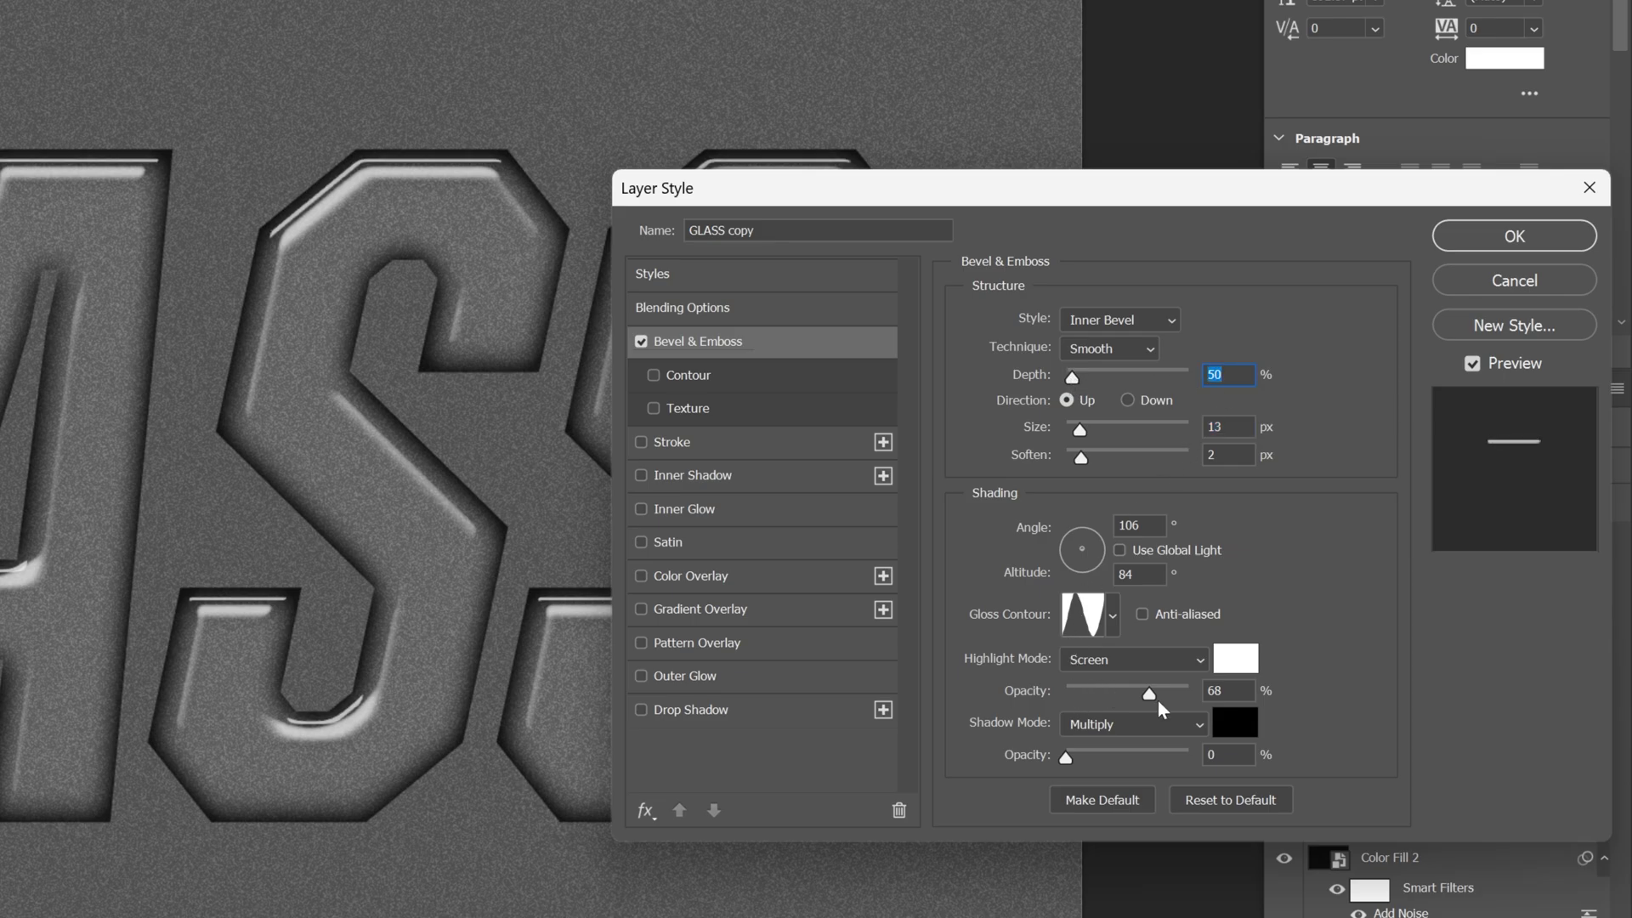
pyautogui.moveTo(1150, 696); pyautogui.dragTo(1102, 697)
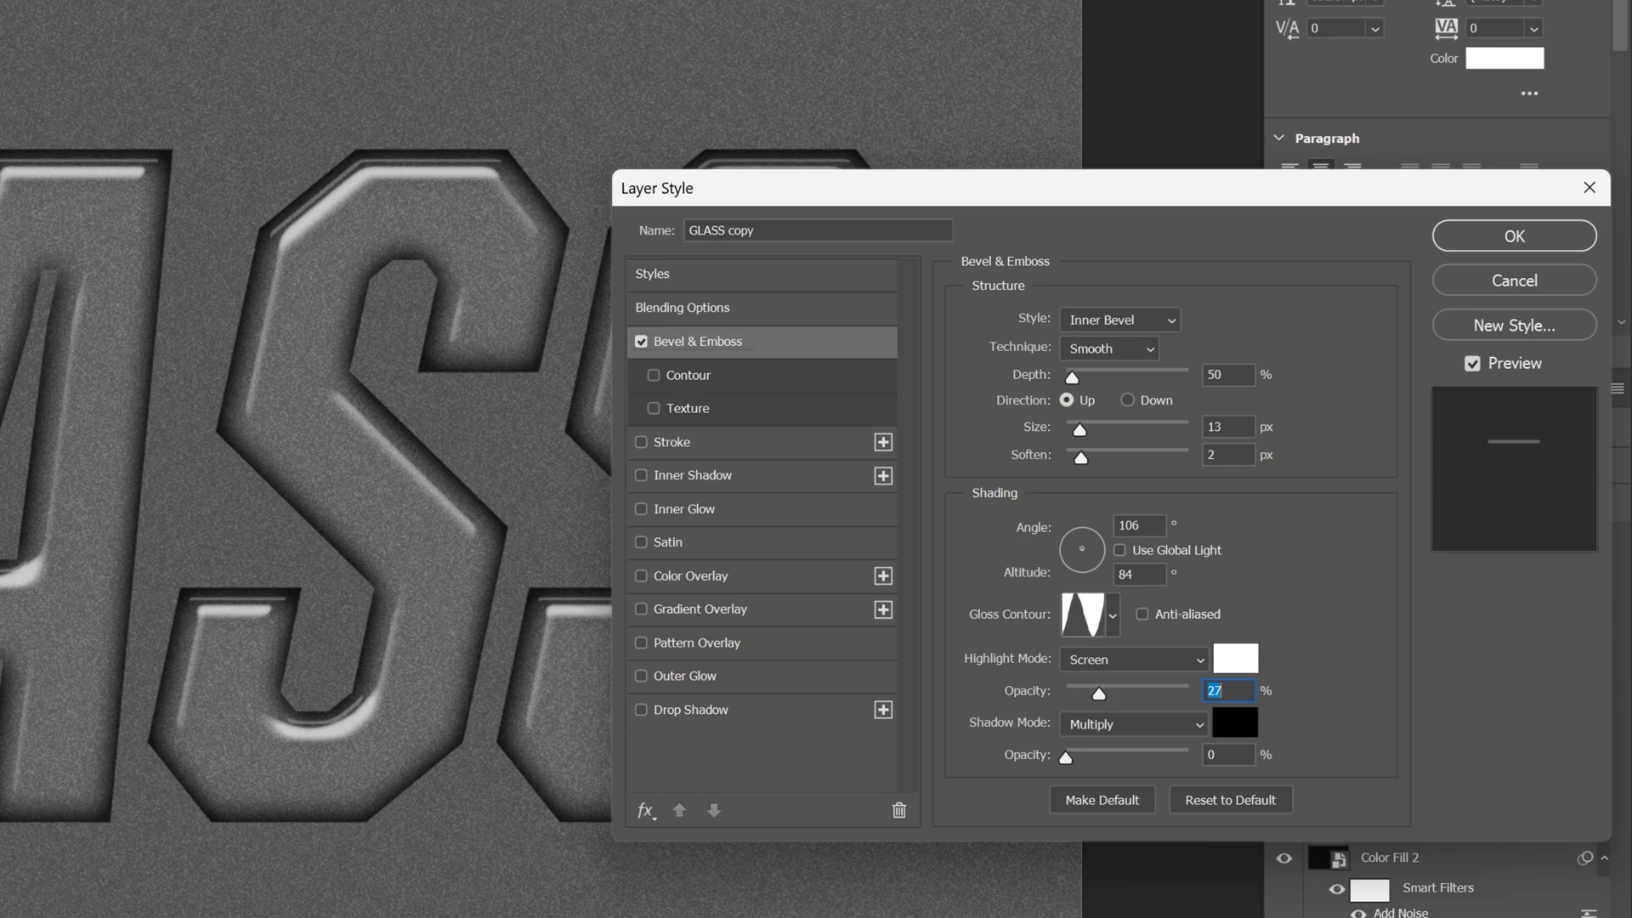
# Set the copy's bevel shading angle to 111° and altitude to 80°.
pyautogui.click(1134, 526)
pyautogui.press('Up')
pyautogui.press('Up')
pyautogui.press('Up')
pyautogui.press('Up')
pyautogui.press('Up')
pyautogui.press('Up')
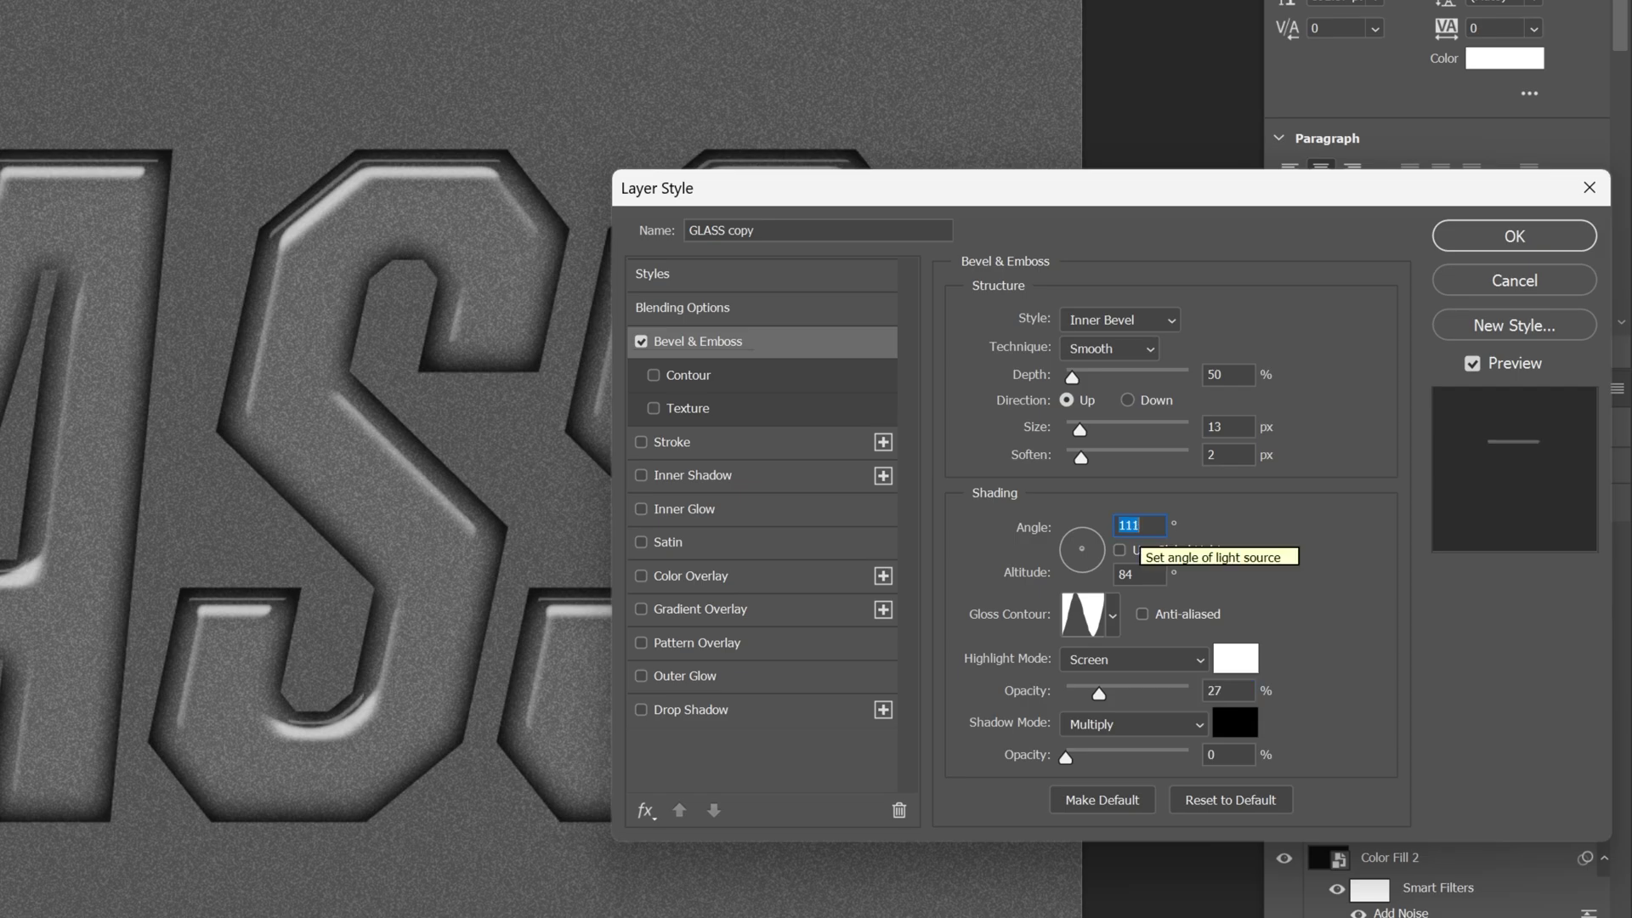
pyautogui.click(1139, 581)
pyautogui.press('Down')
pyautogui.press('Down')
pyautogui.press('Down')
pyautogui.press('Down')
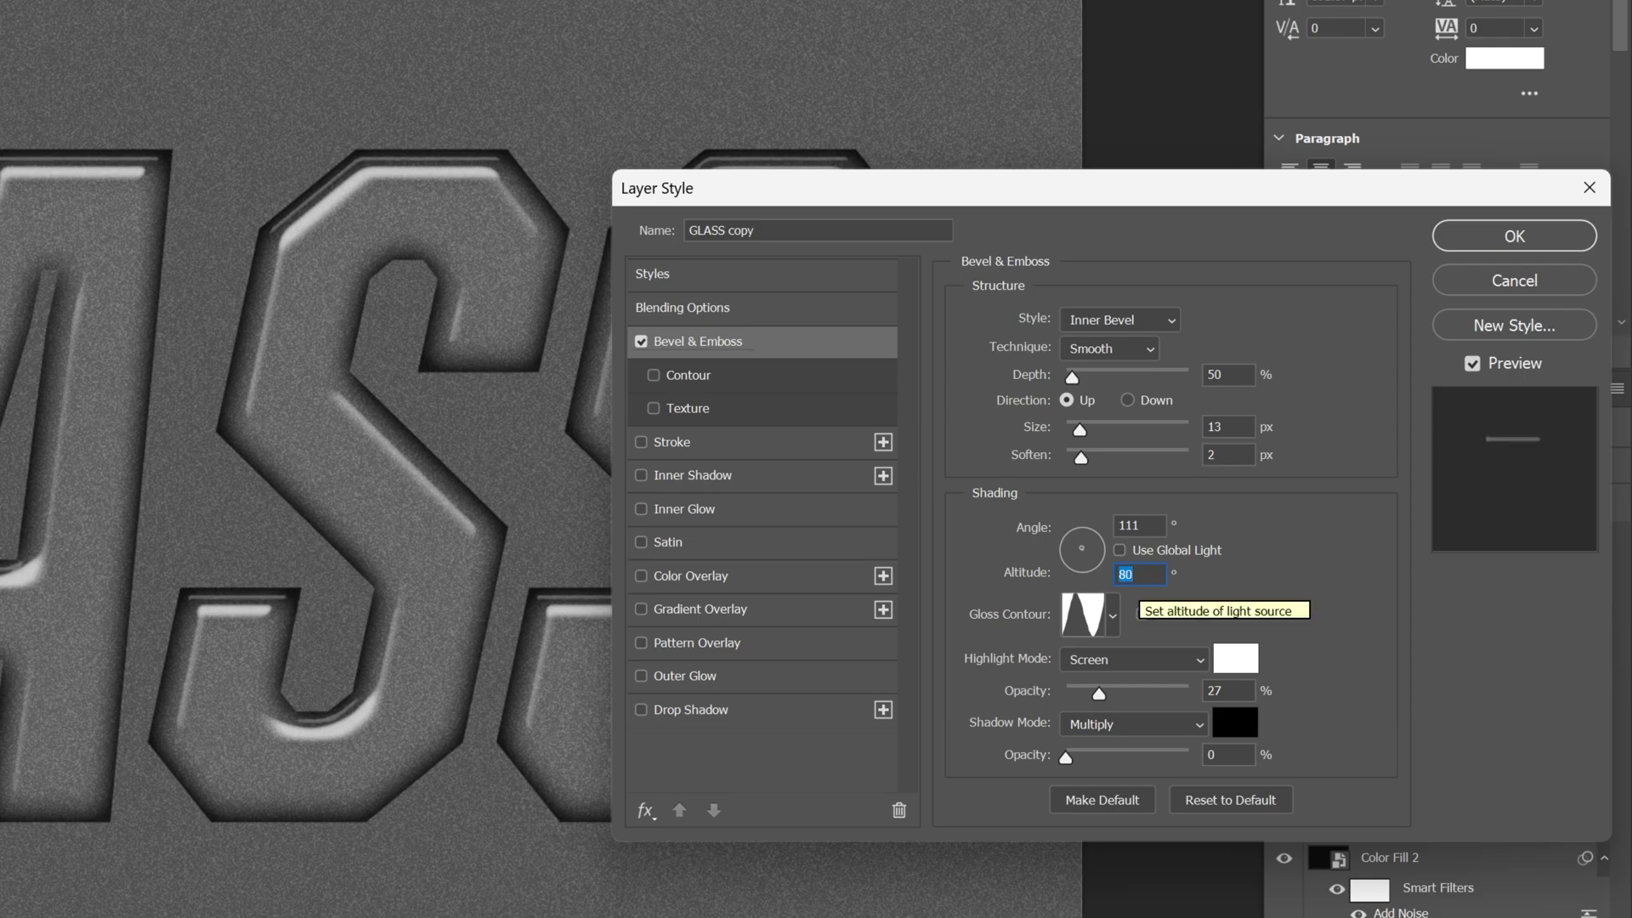
pyautogui.click(1133, 575)
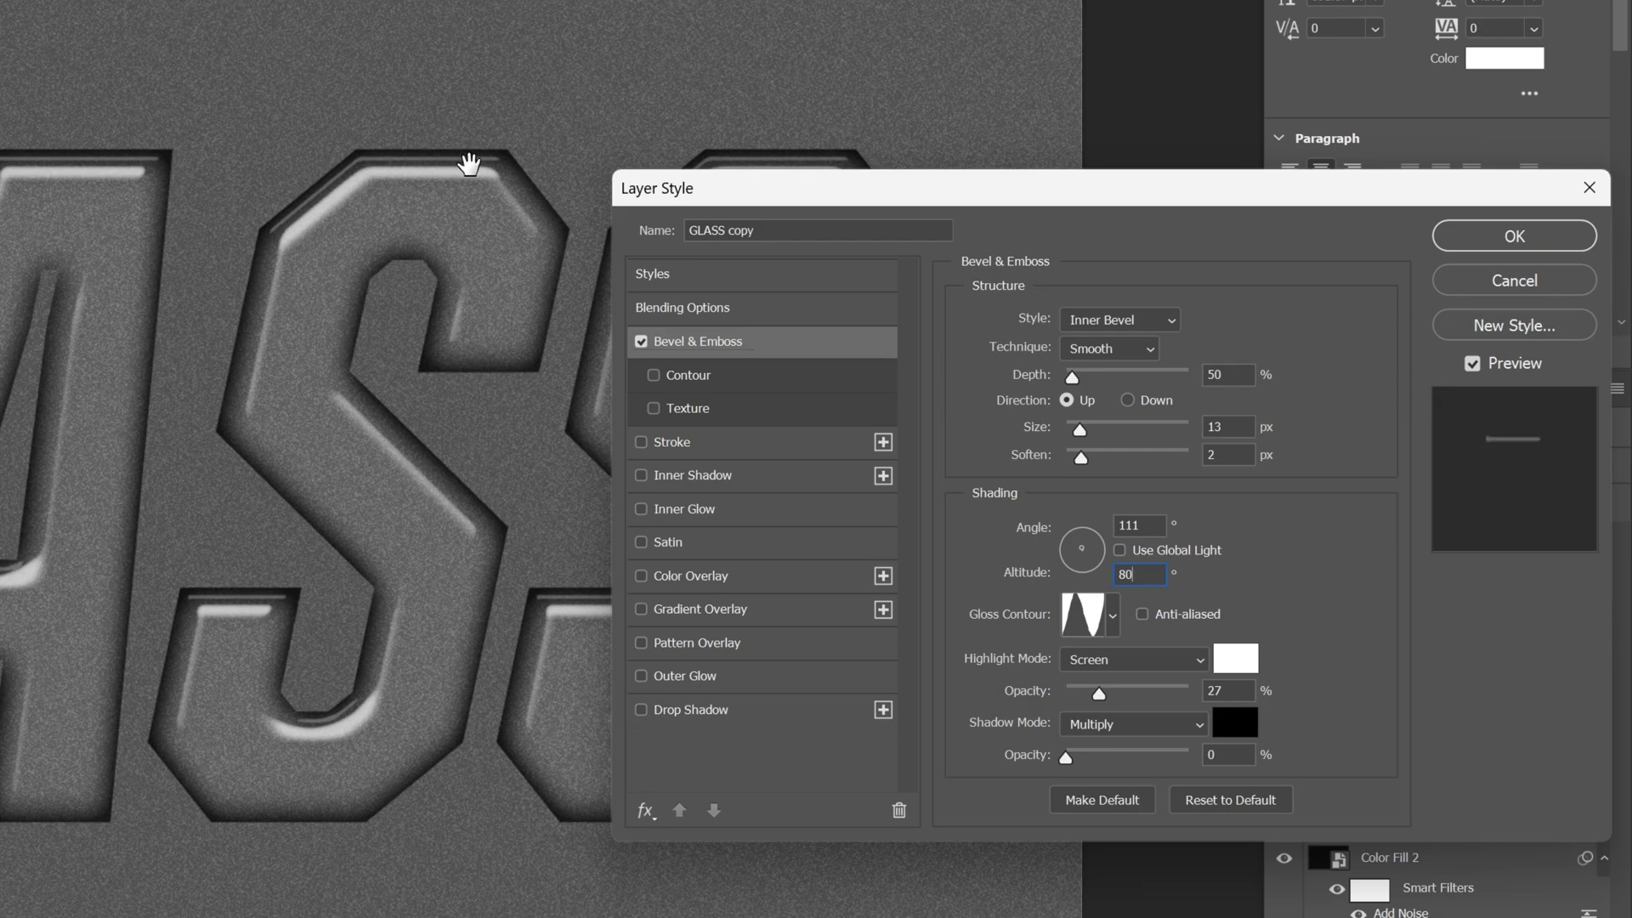
# Enable an Inner Glow on the GLASS copy layer with a white colour and Overlay blend mode.
pyautogui.click(690, 508)
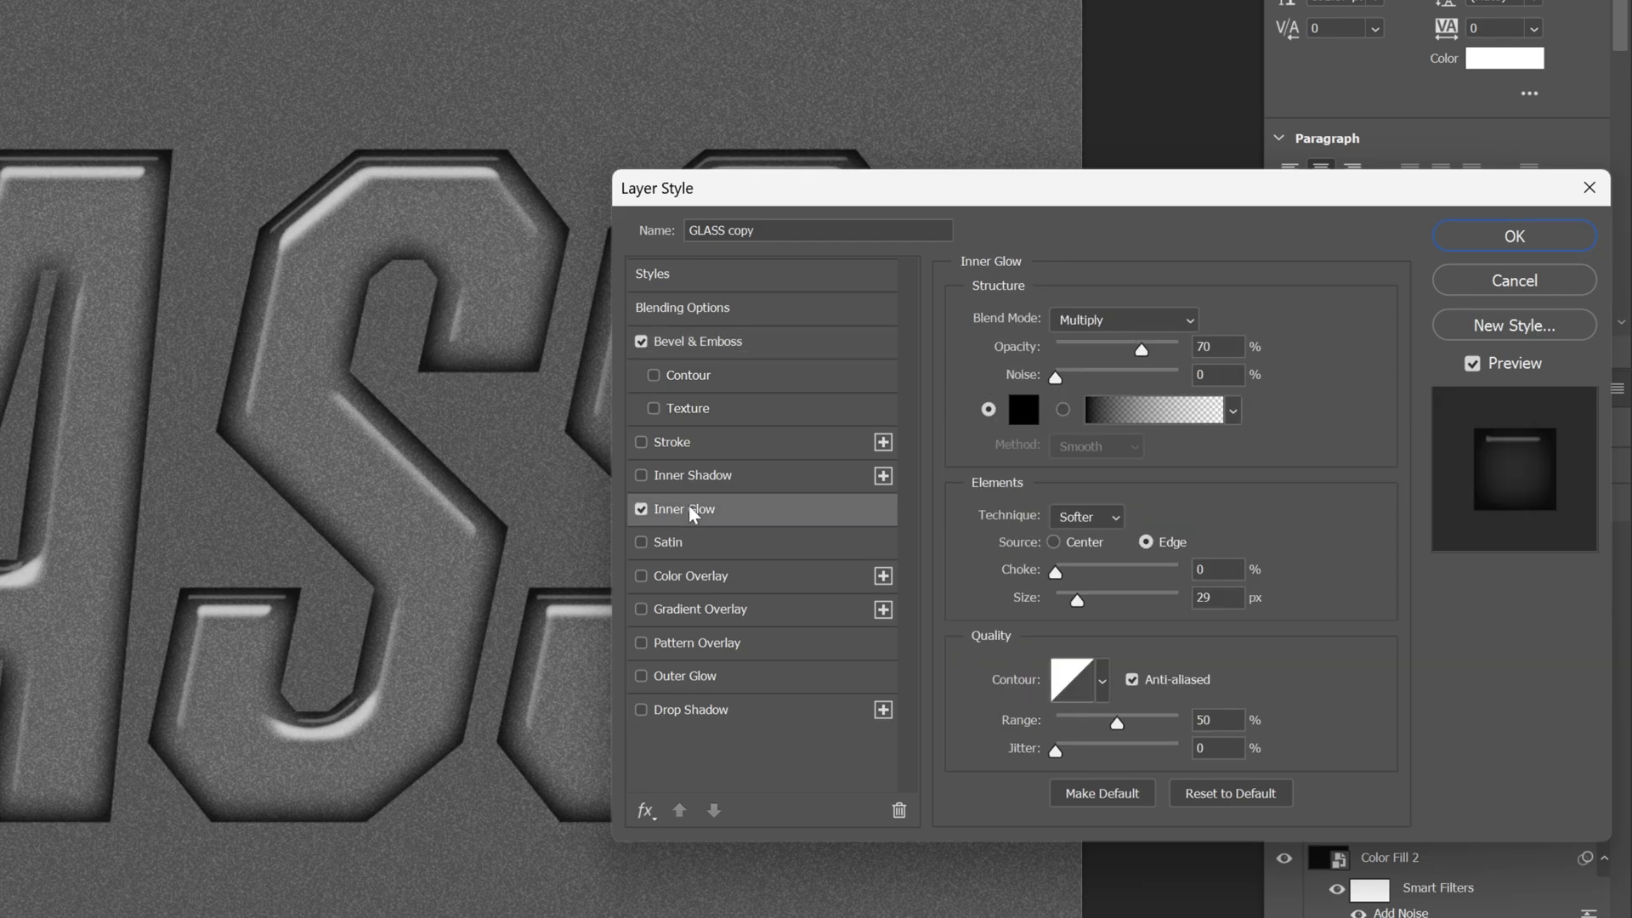
pyautogui.click(1038, 415)
pyautogui.moveTo(569, 629); pyautogui.dragTo(539, 609)
pyautogui.click(1109, 604)
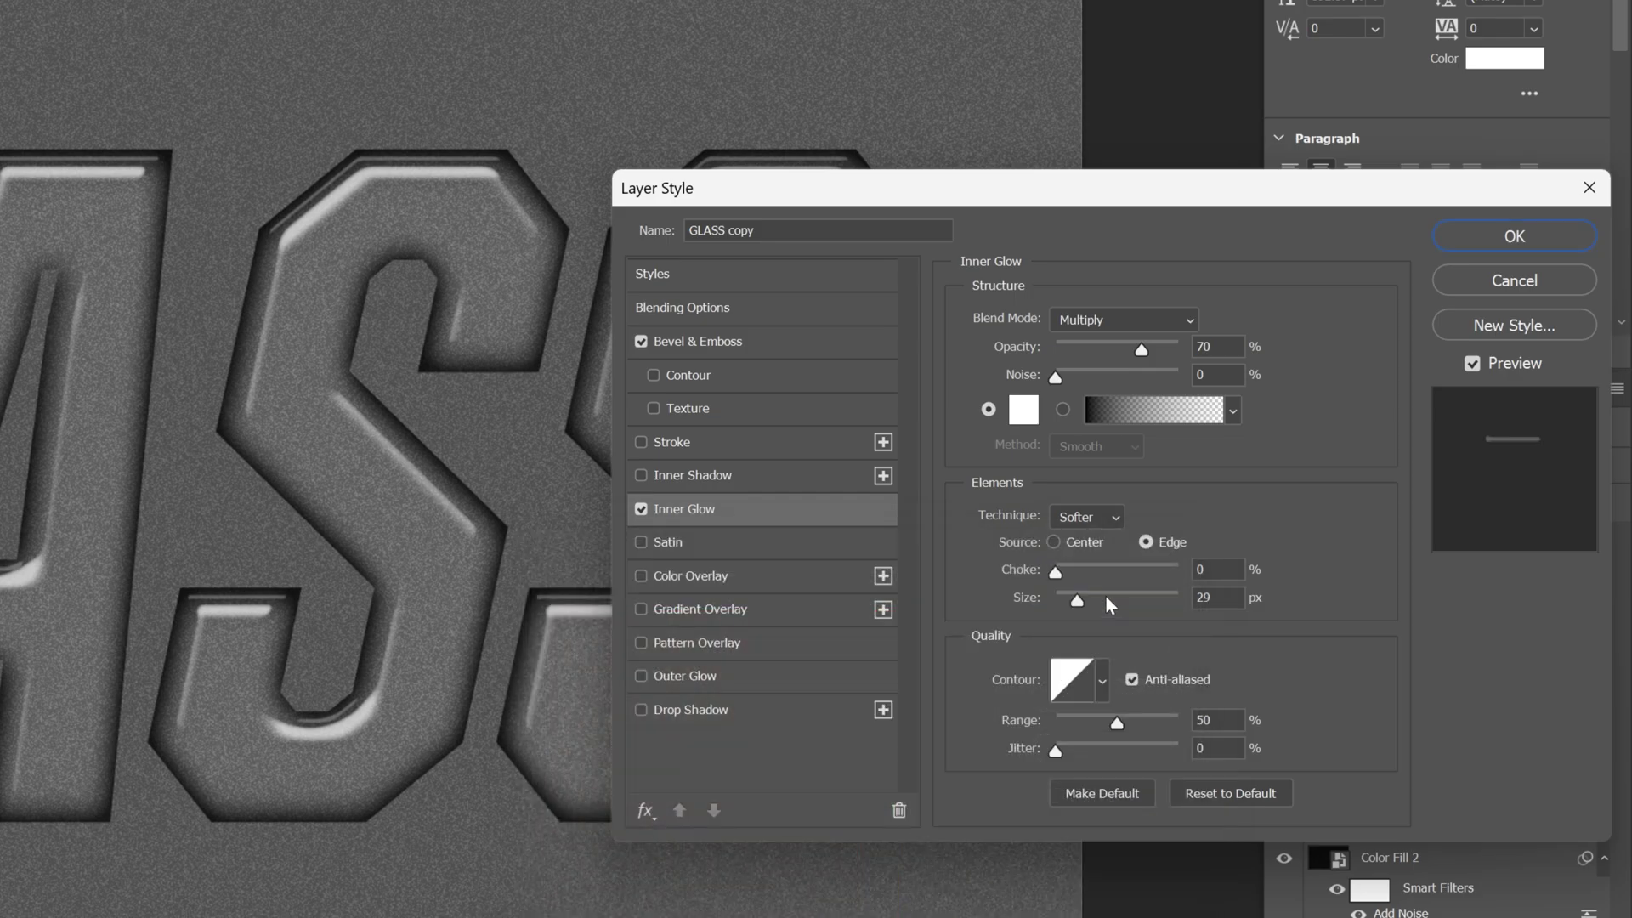
pyautogui.click(1122, 320)
pyautogui.click(1099, 674)
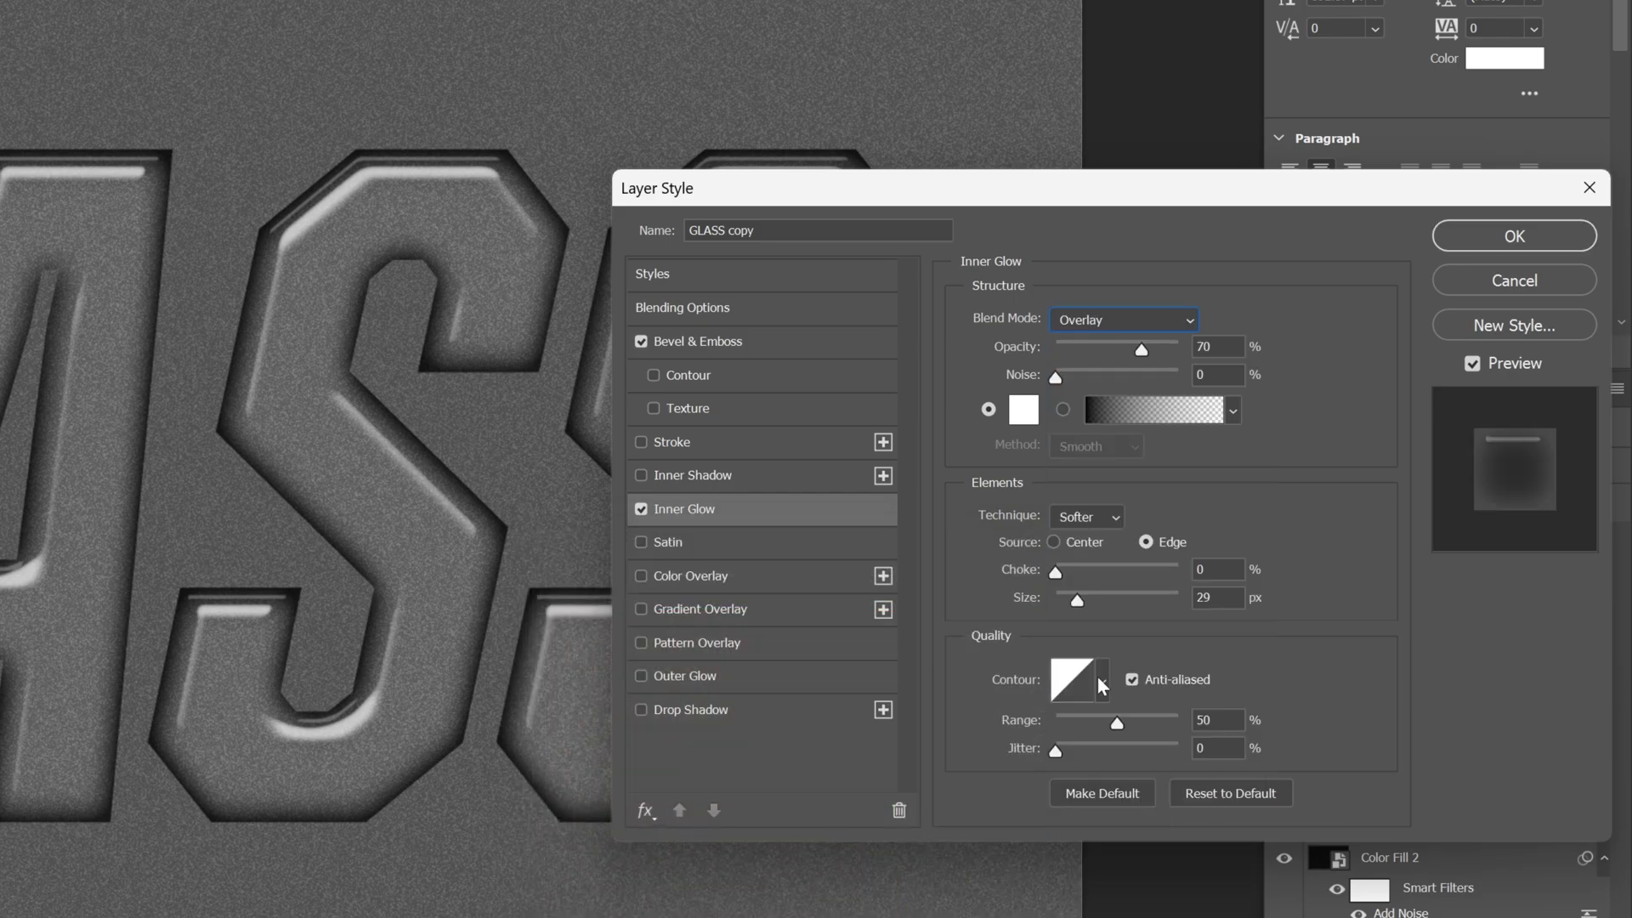
# Set the copy's Inner Glow size to 13 px, choose the Cone contour and set the range to 40%.
pyautogui.moveTo(1076, 606); pyautogui.dragTo(1071, 607)
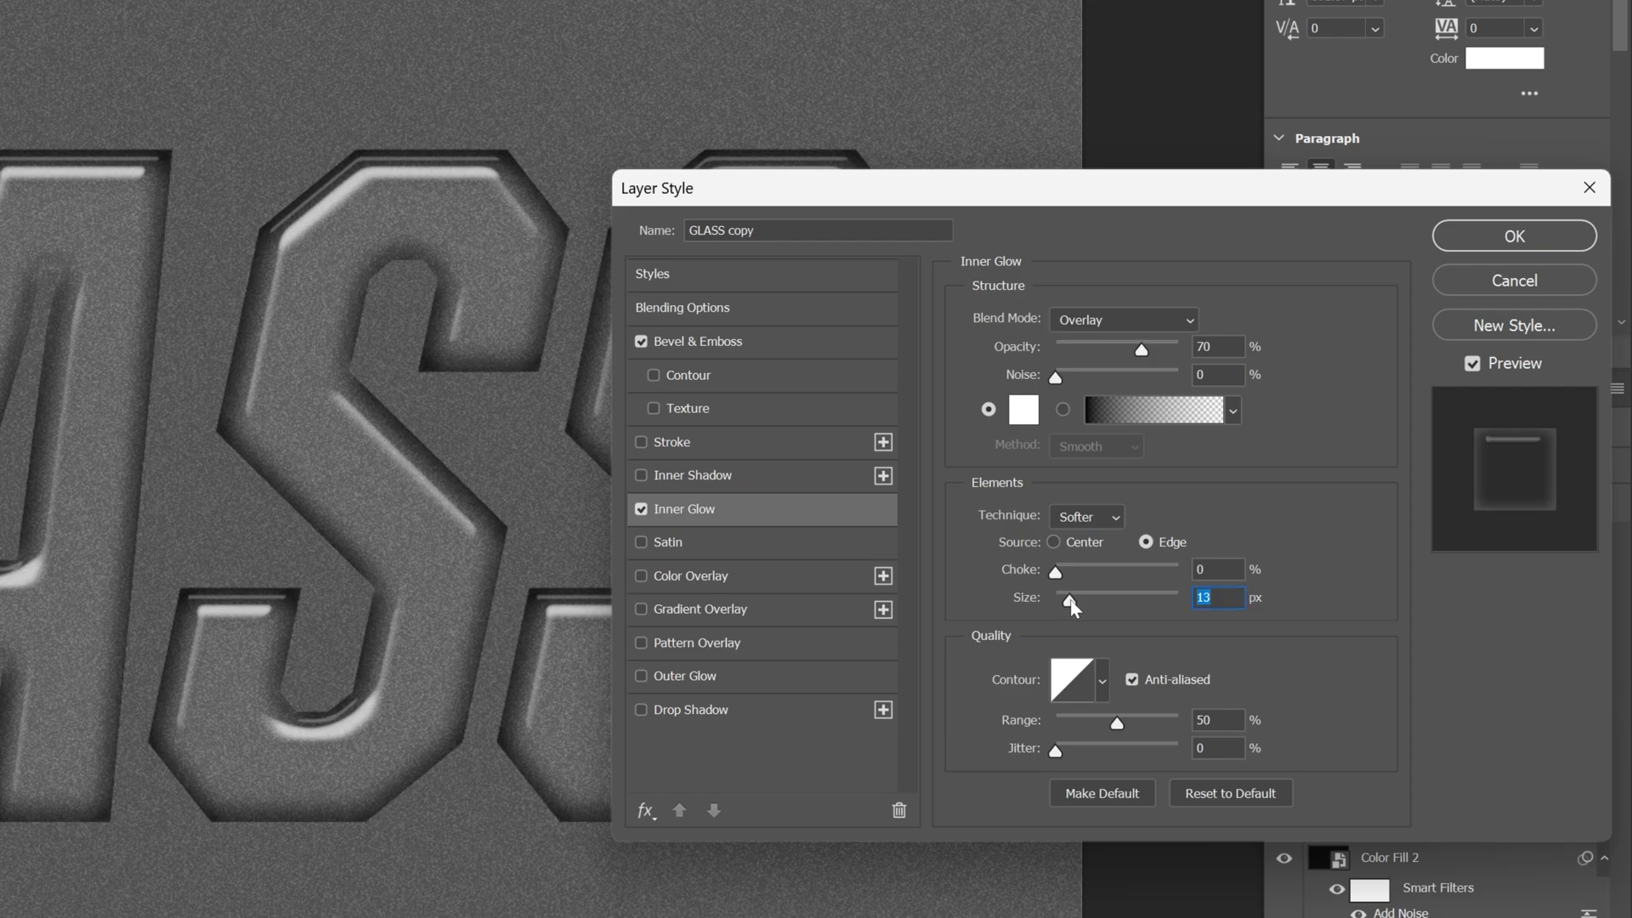
pyautogui.click(1101, 680)
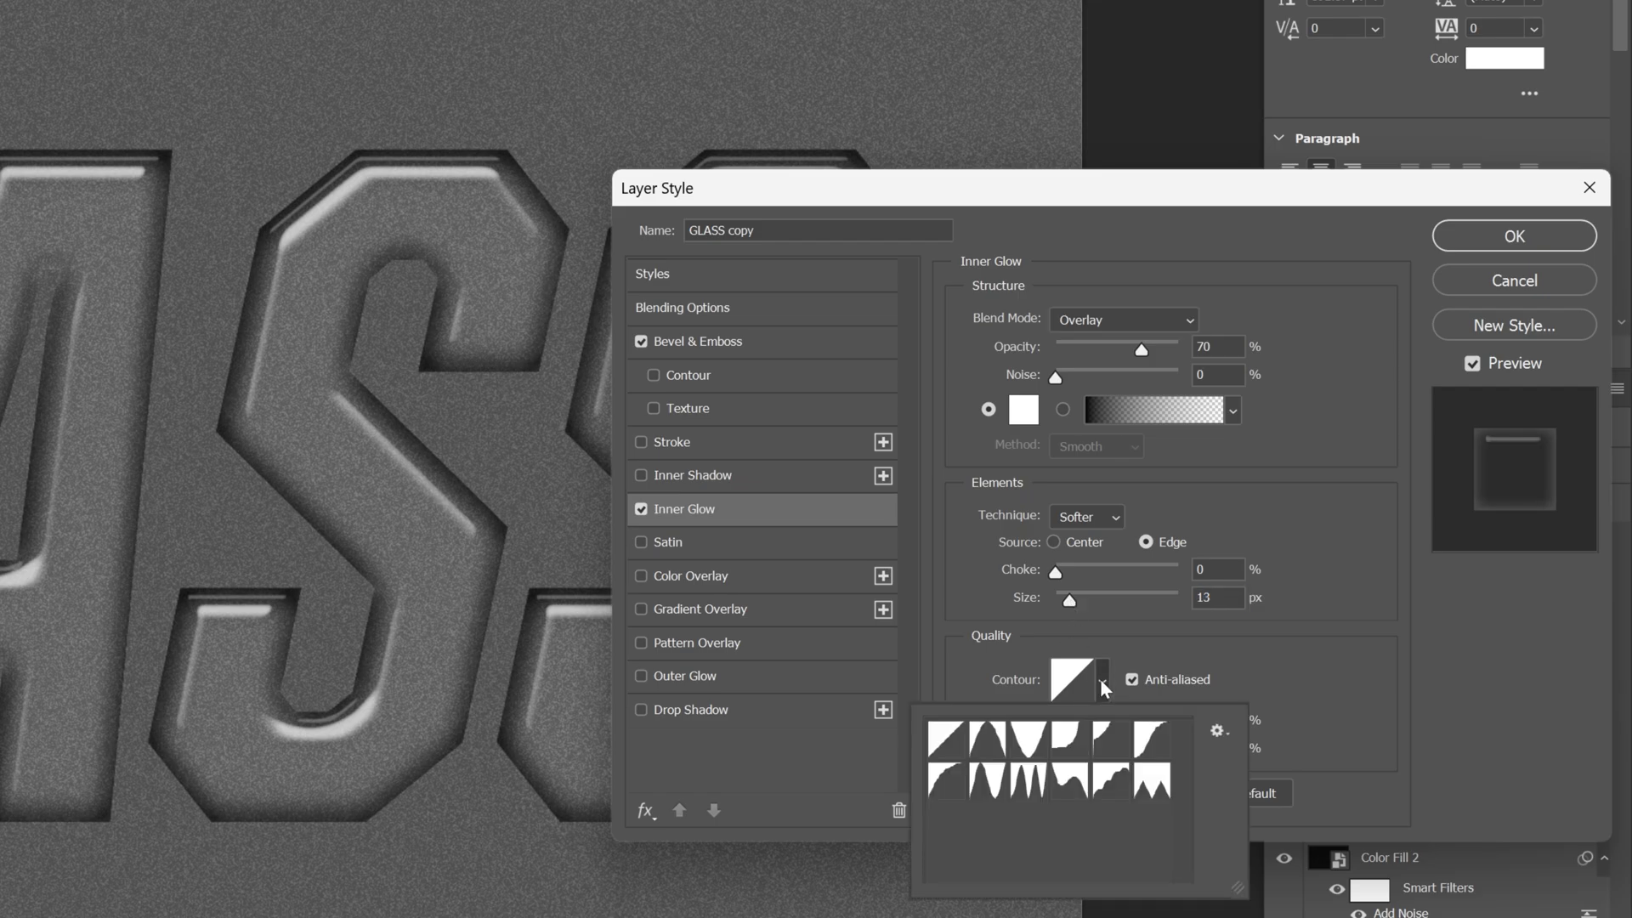
pyautogui.click(986, 739)
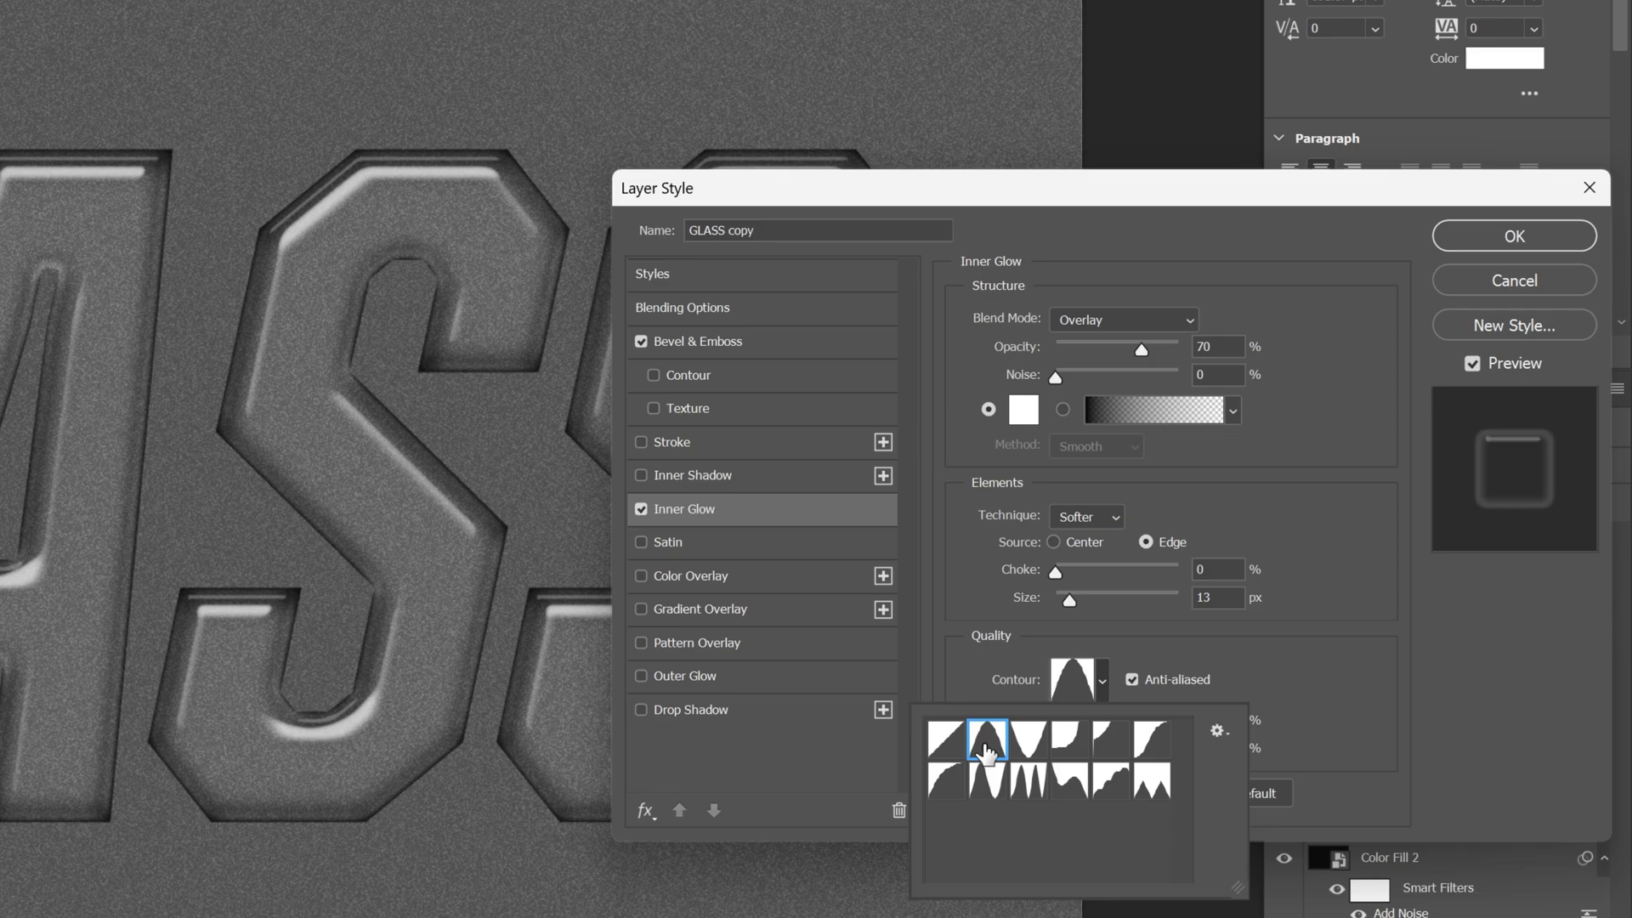
pyautogui.click(1249, 641)
pyautogui.click(1020, 722)
pyautogui.write('40')
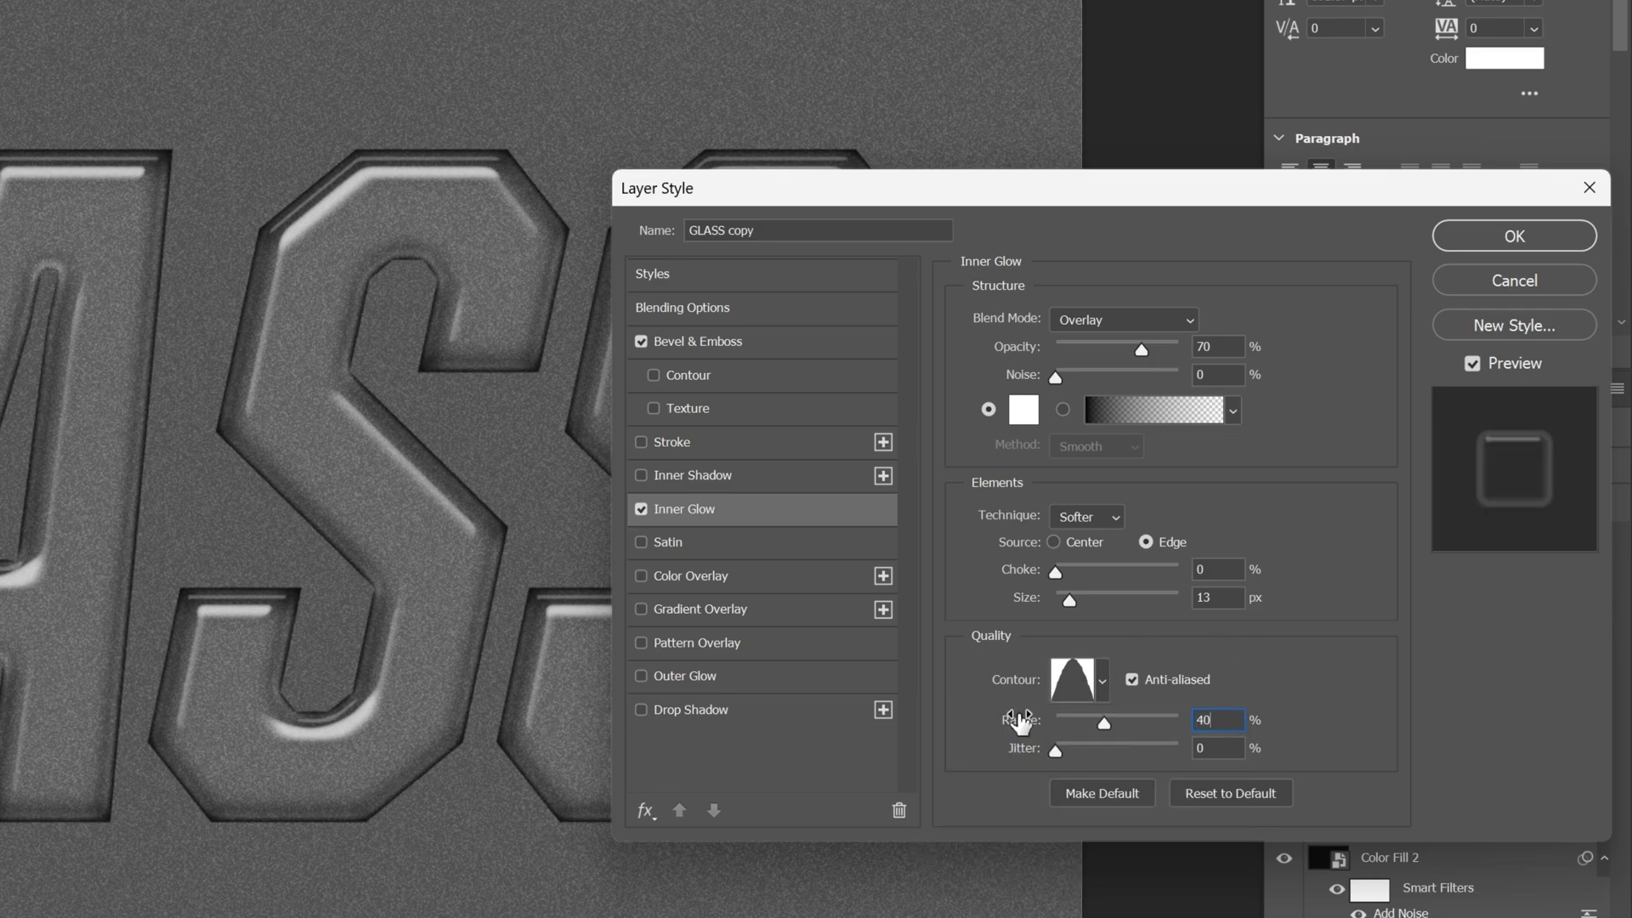
# Set the opacity of the GLASS copy's Inner Glow to 90%.
pyautogui.moveTo(1213, 347); pyautogui.dragTo(1149, 338)
pyautogui.write('90')
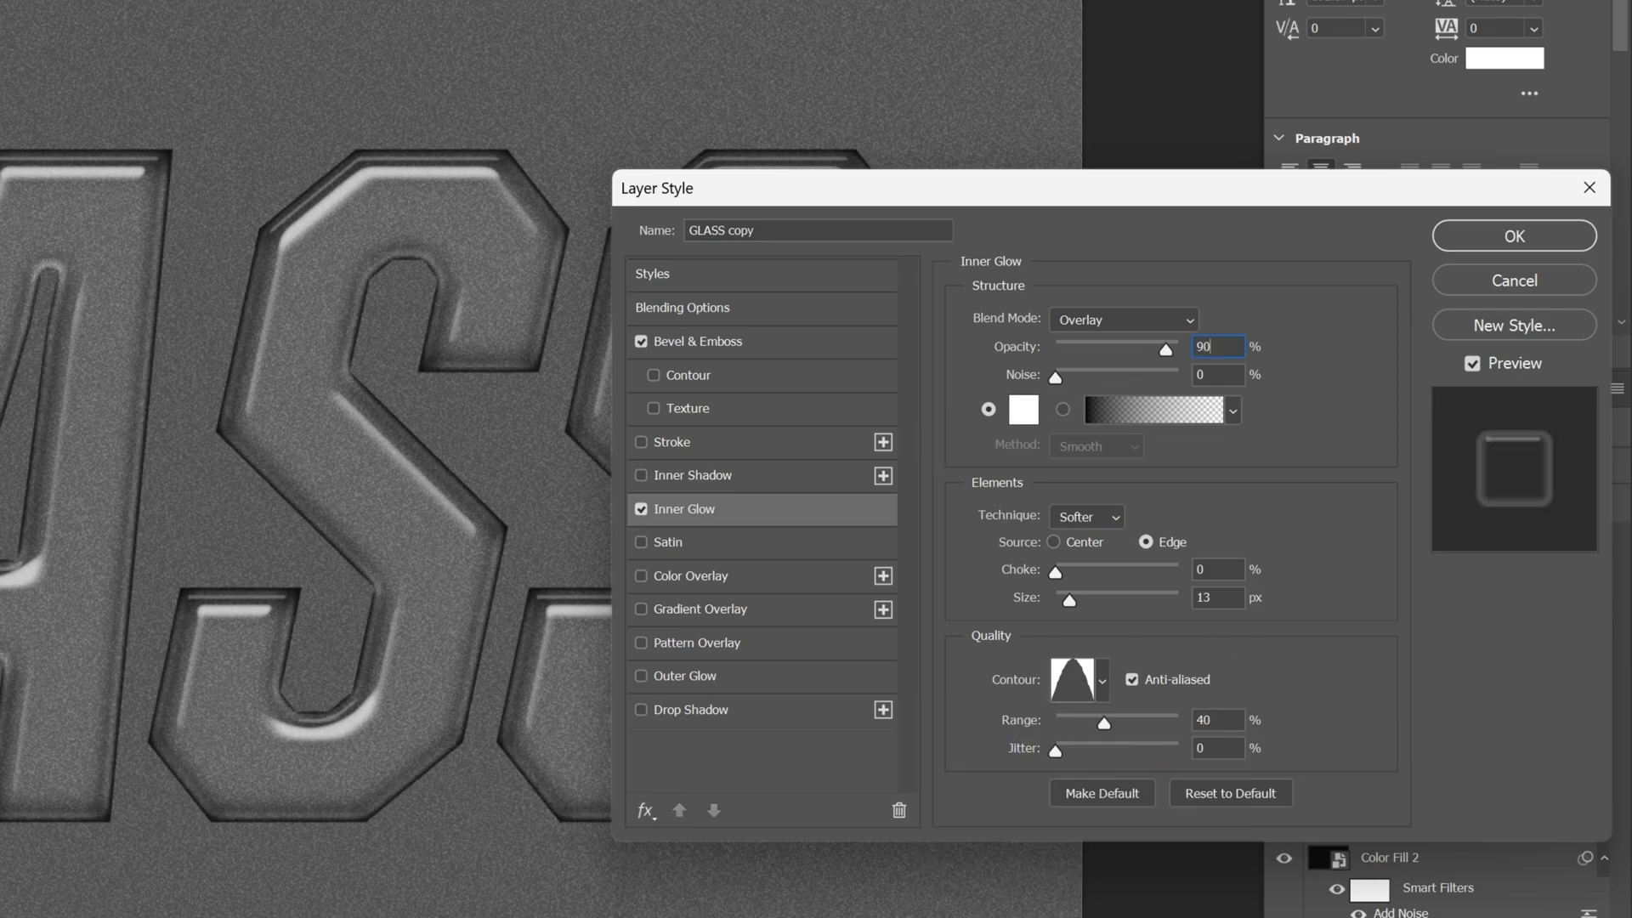
pyautogui.click(1036, 578)
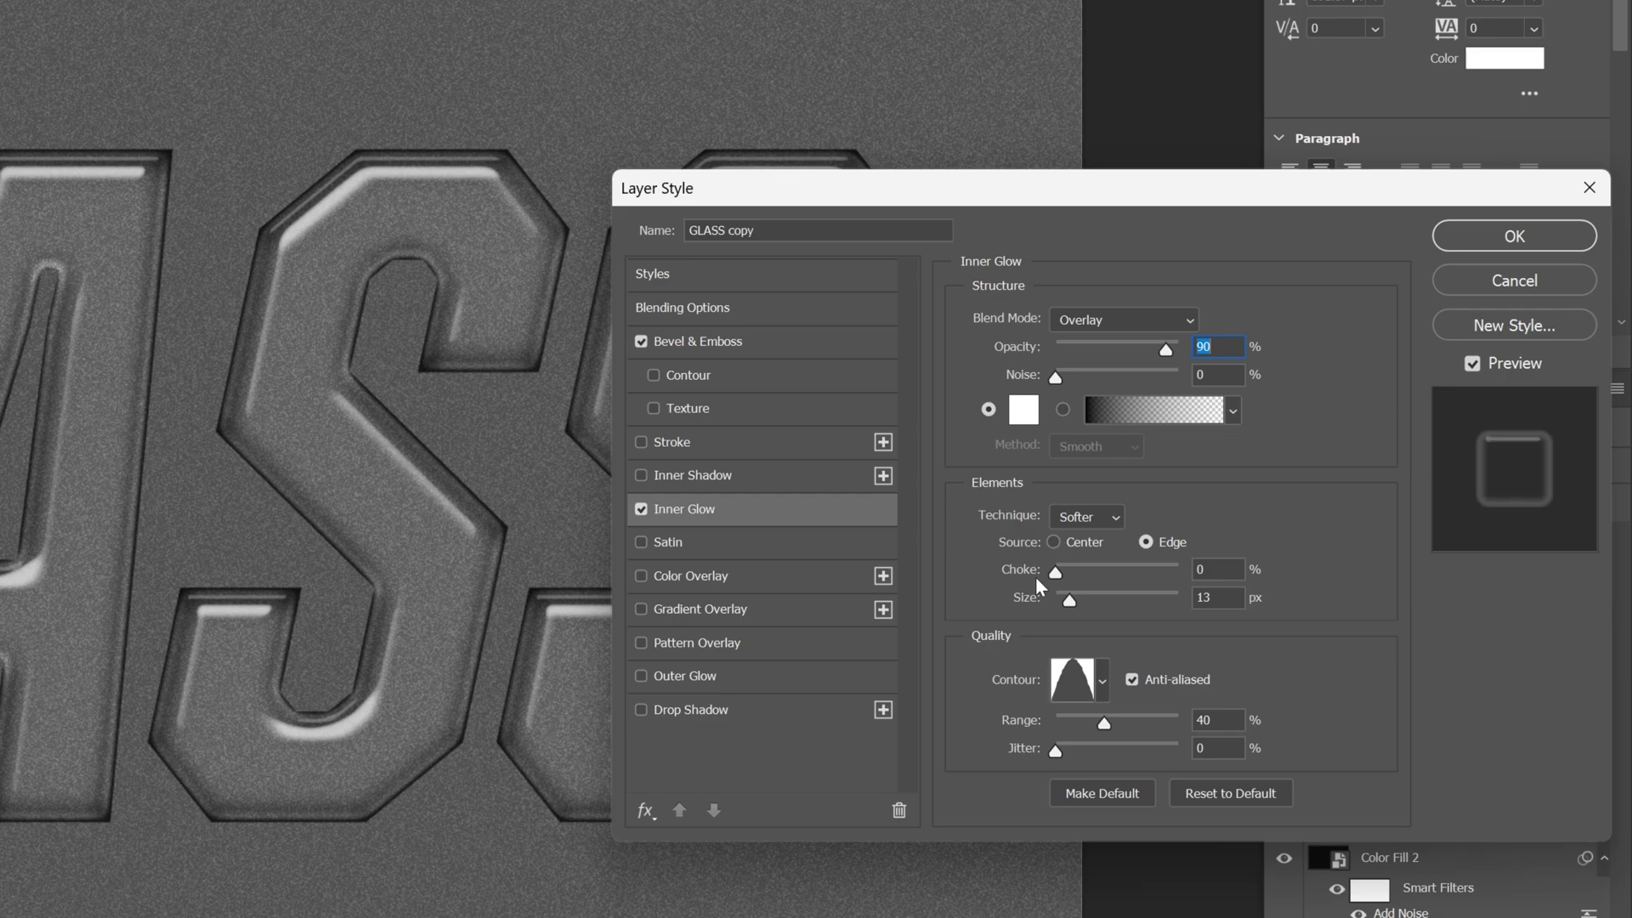
# Add a Drop Shadow without global light to the copy, with 58% opacity, 120° angle, 13 px distance and 21 px size, and apply the styles.
pyautogui.click(685, 707)
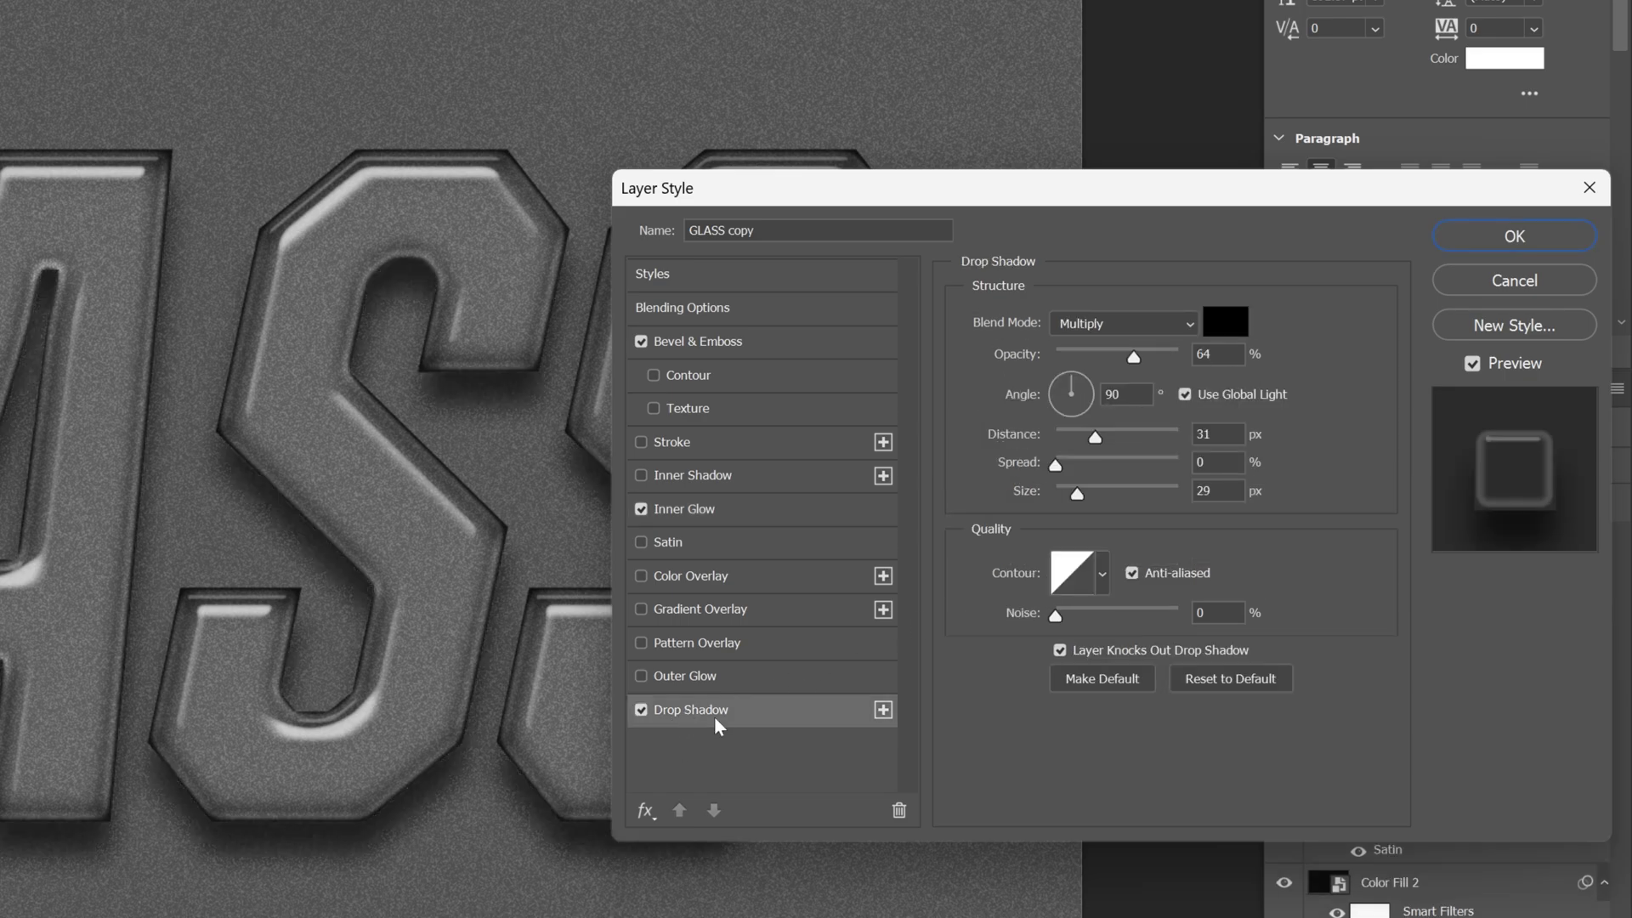
pyautogui.click(1186, 394)
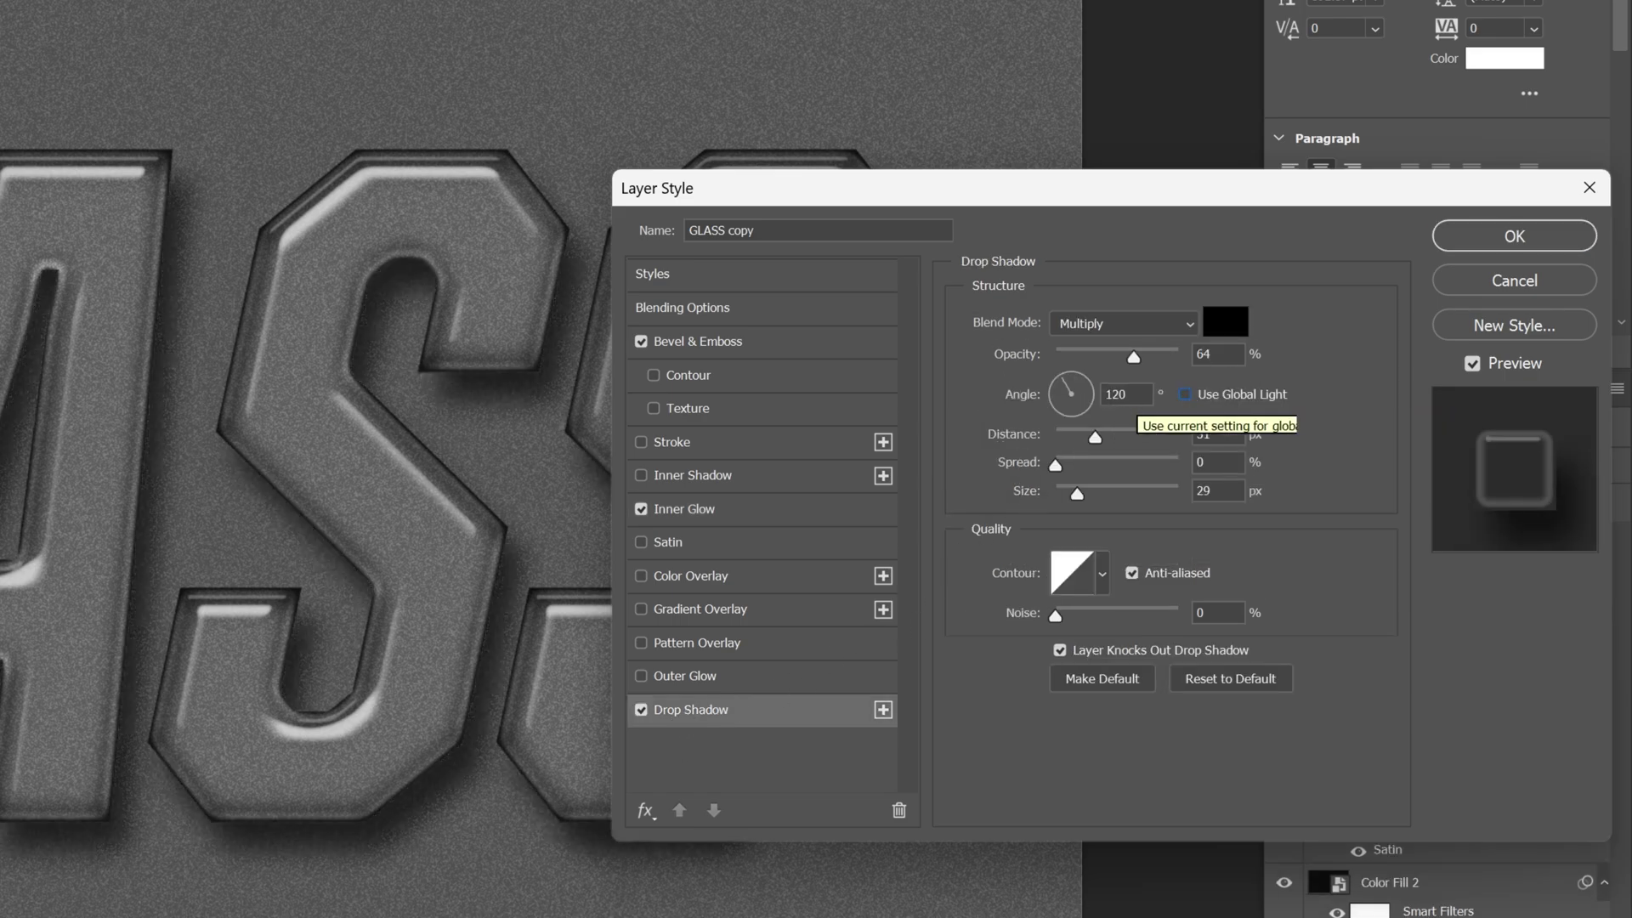
pyautogui.doubleClick(1117, 394)
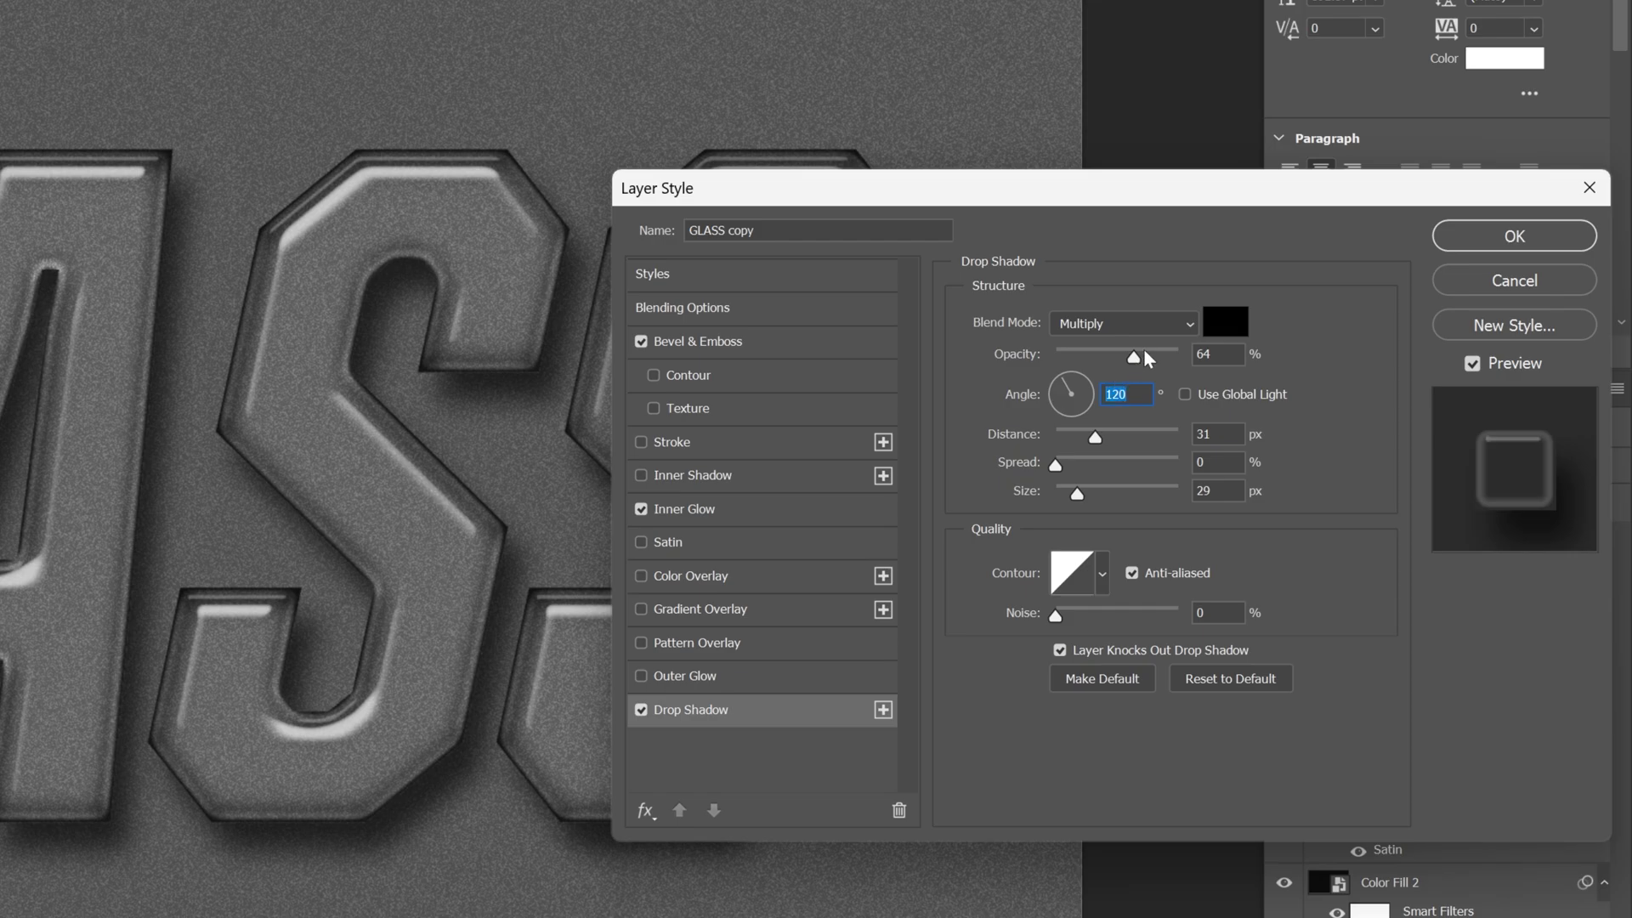
pyautogui.moveTo(1134, 357); pyautogui.dragTo(1129, 358)
pyautogui.moveTo(1096, 436); pyautogui.dragTo(1076, 495)
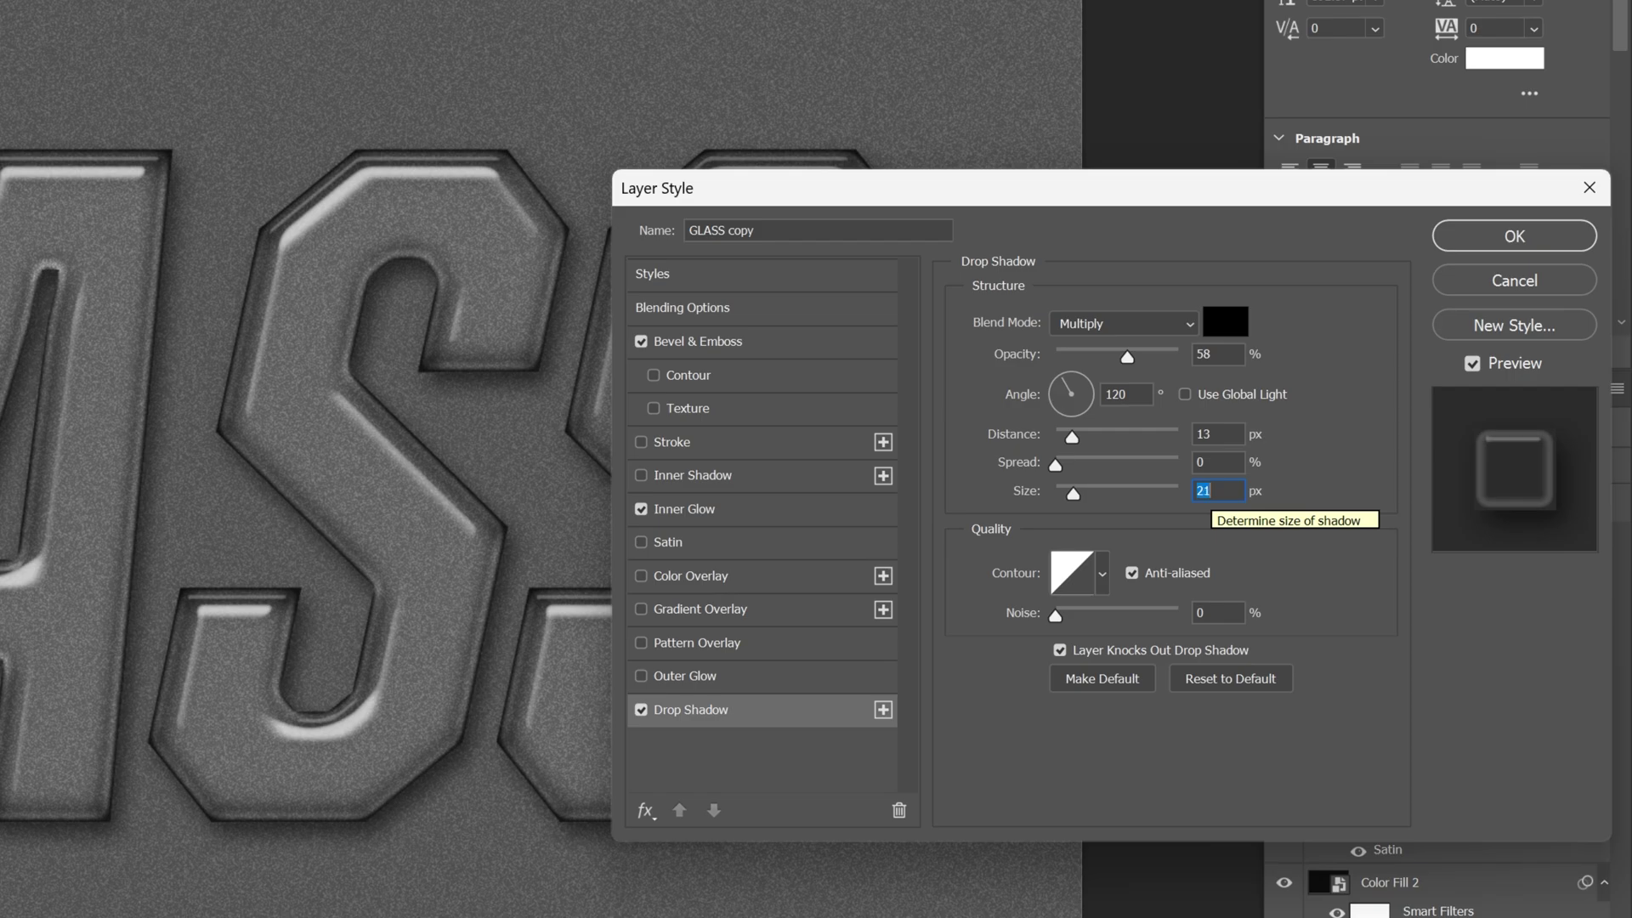
pyautogui.click(1505, 236)
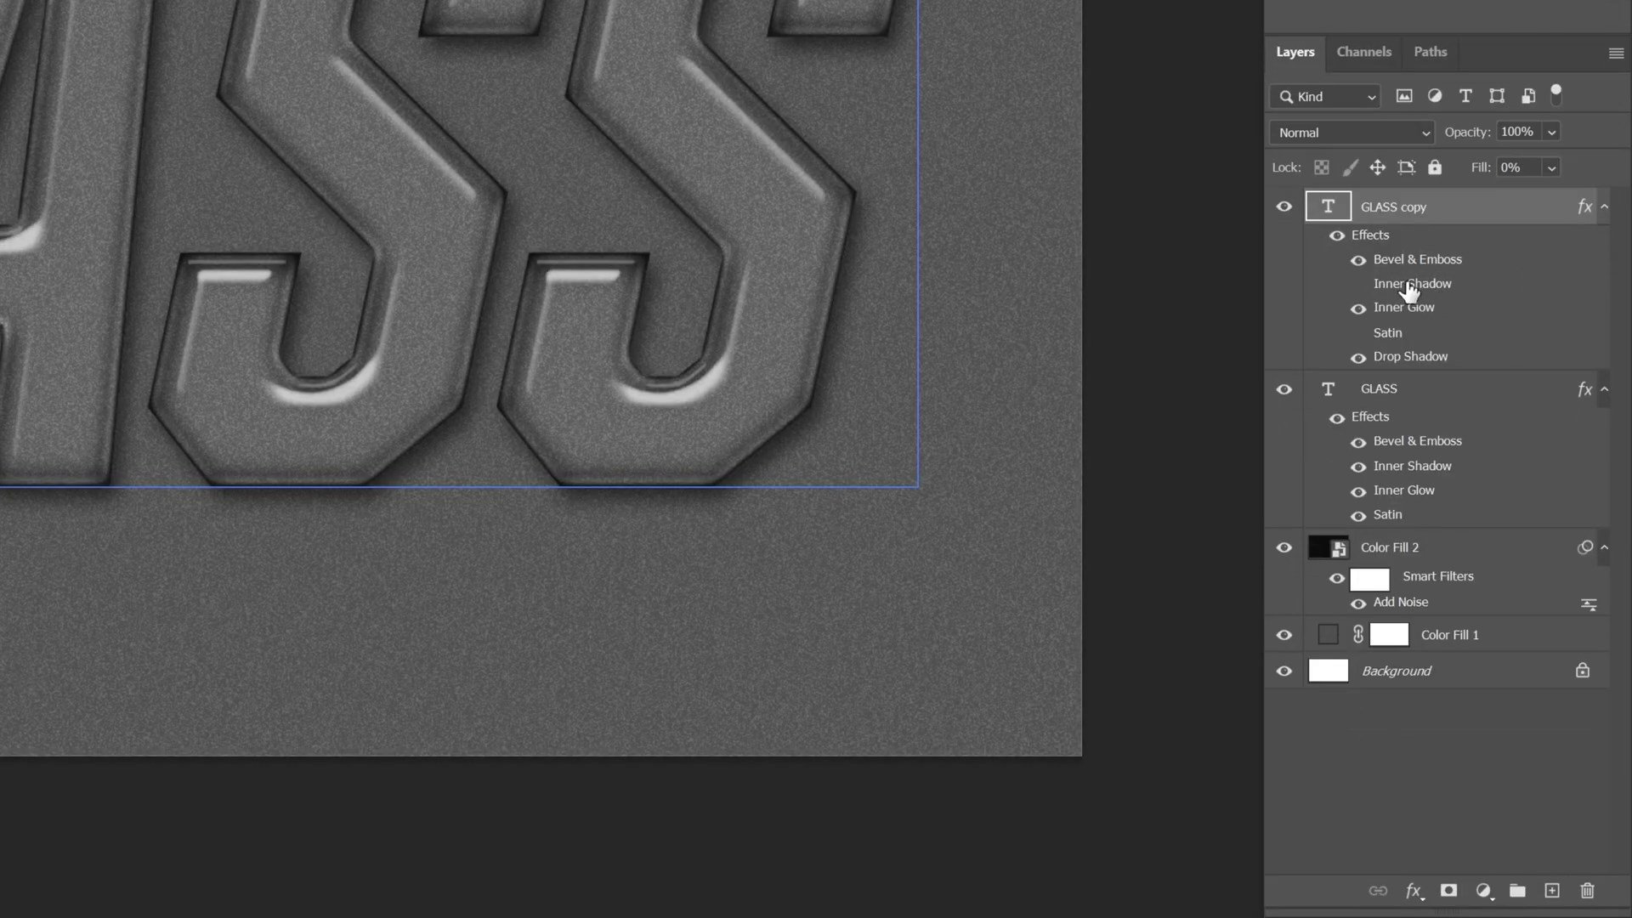
# Delete the disabled Inner Shadow and Satin effects from the GLASS copy layer.
pyautogui.moveTo(1414, 292); pyautogui.dragTo(1587, 890)
pyautogui.moveTo(1388, 308); pyautogui.dragTo(1586, 890)
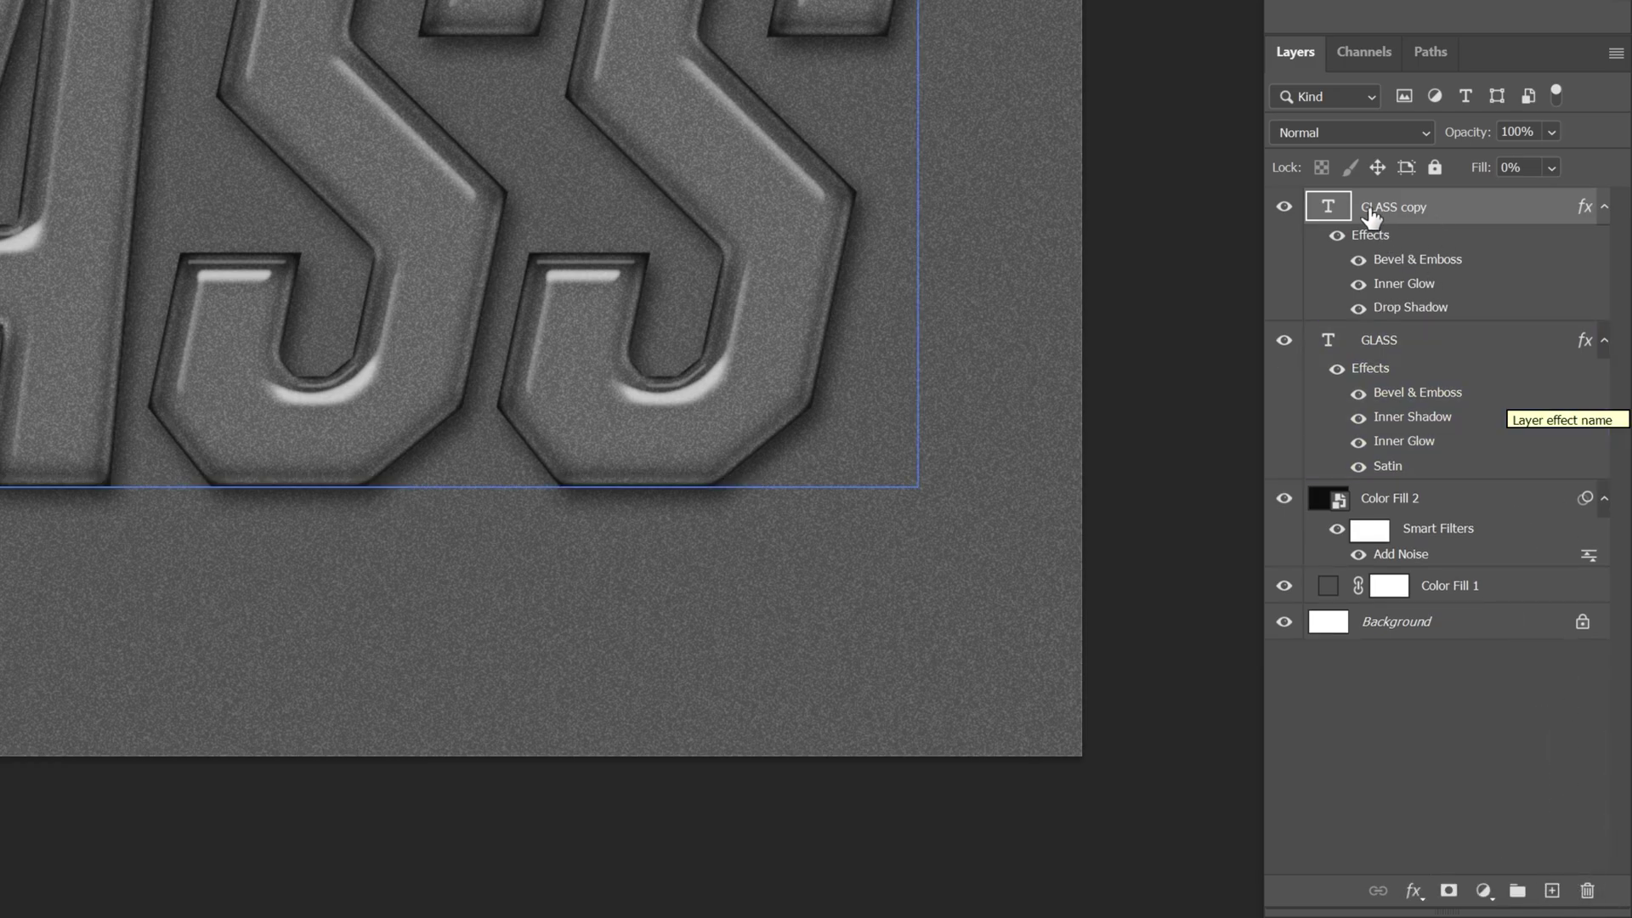
# Duplicate the GLASS copy layer and delete the Inner Glow effect from the new duplicate.
pyautogui.moveTo(1528, 216); pyautogui.dragTo(1554, 890)
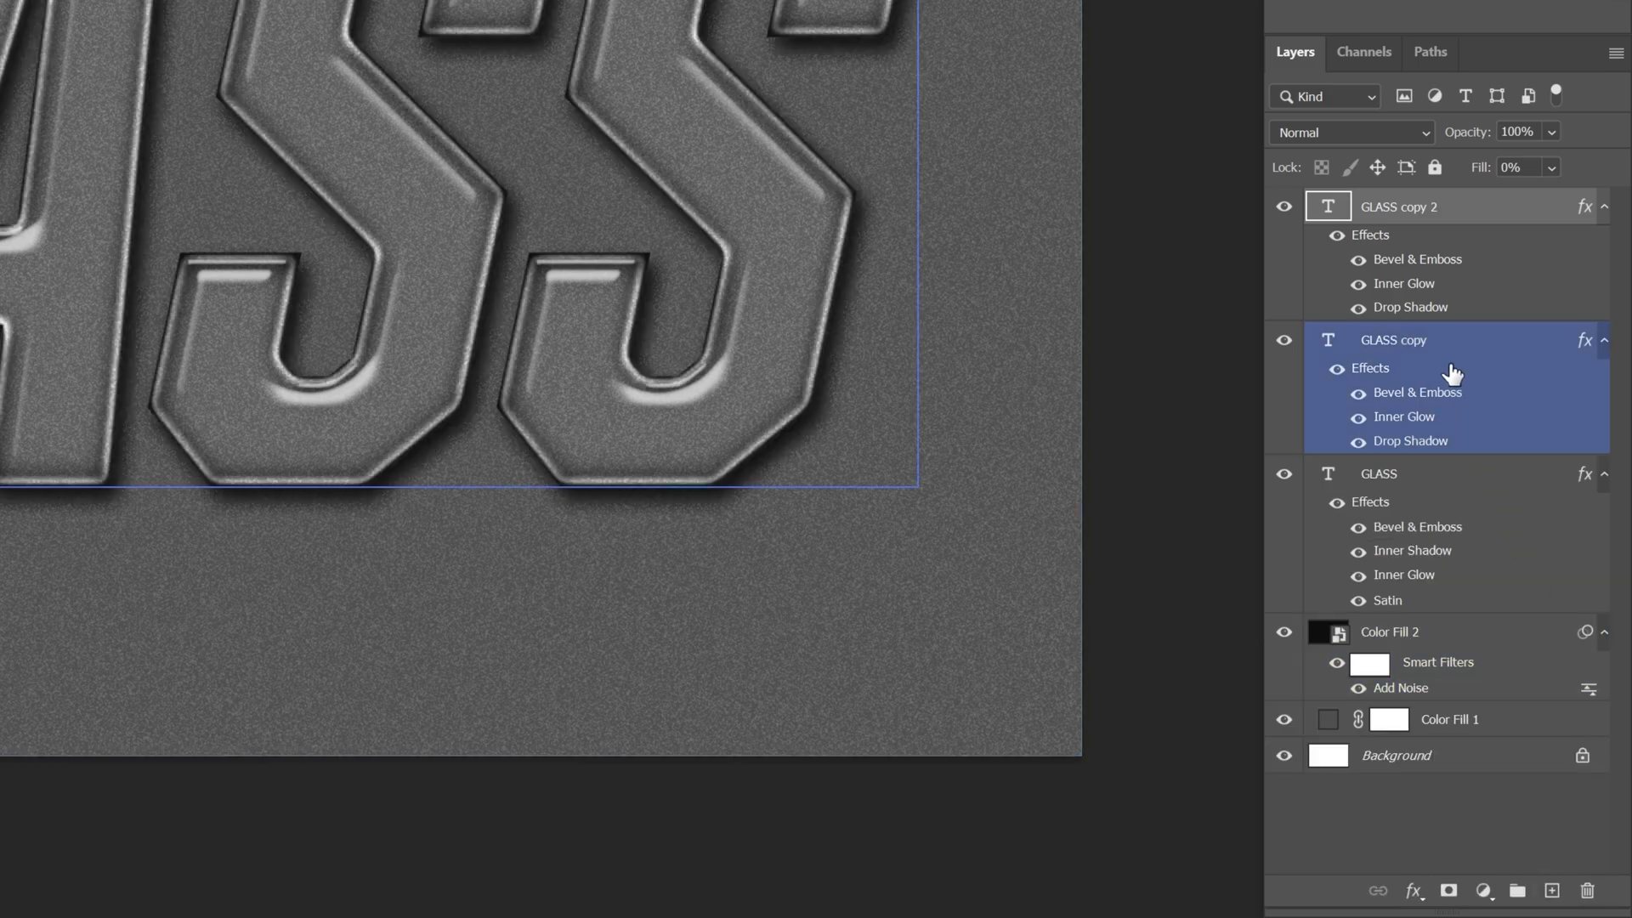
pyautogui.moveTo(1401, 285); pyautogui.dragTo(1588, 891)
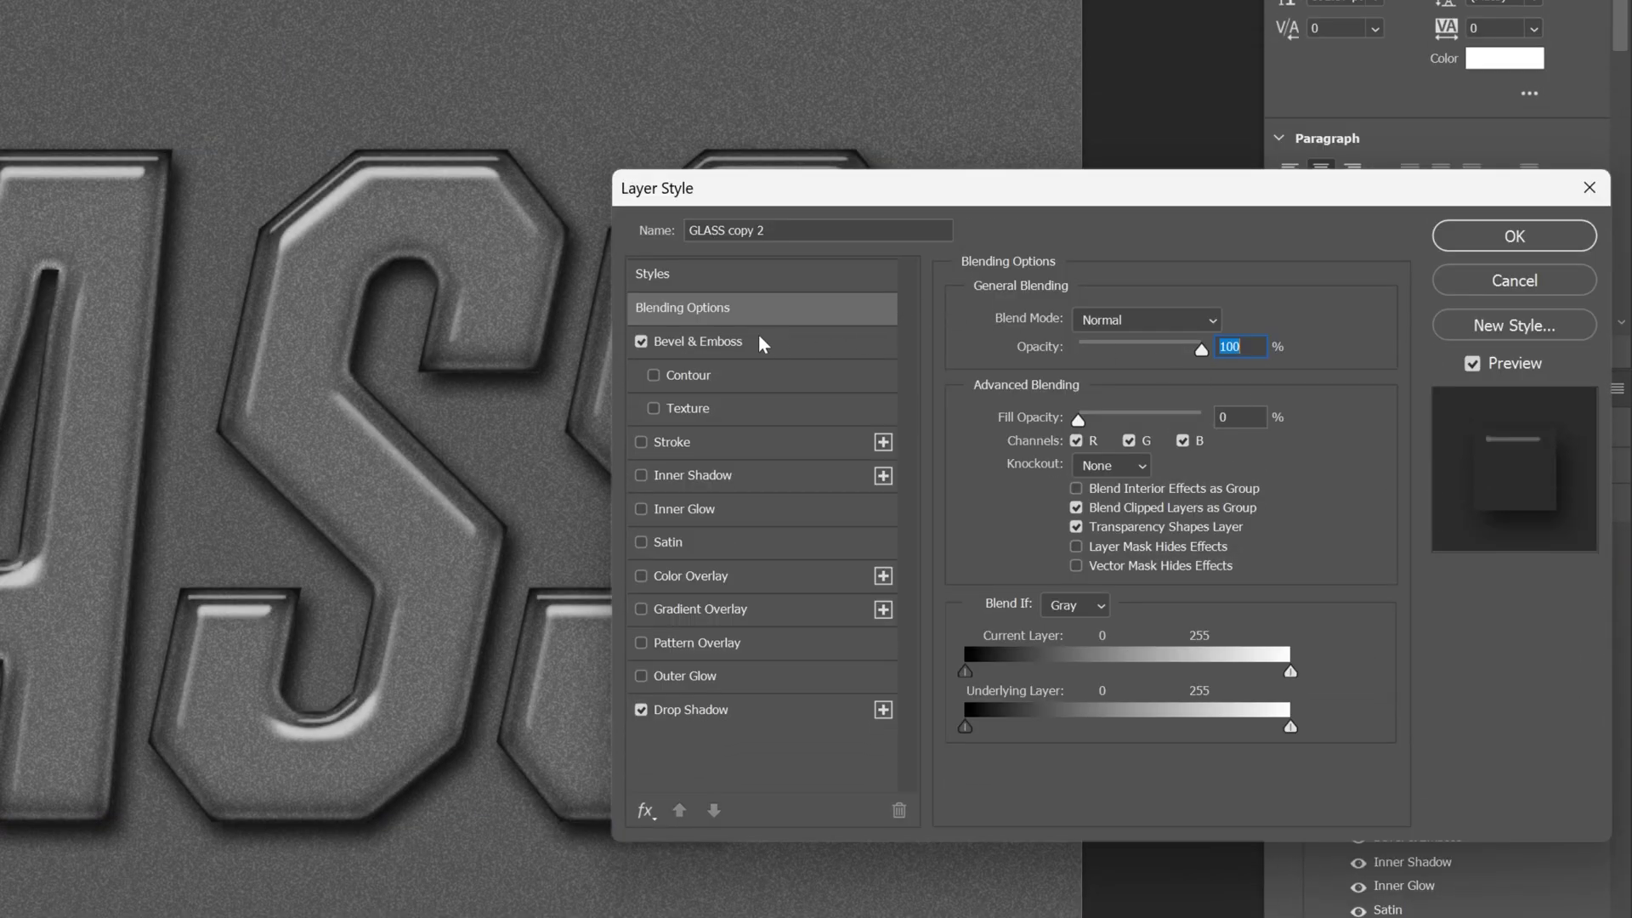
# Change the gloss contour of GLASS copy 2's Bevel & Emboss to the Linear preset.
pyautogui.click(759, 341)
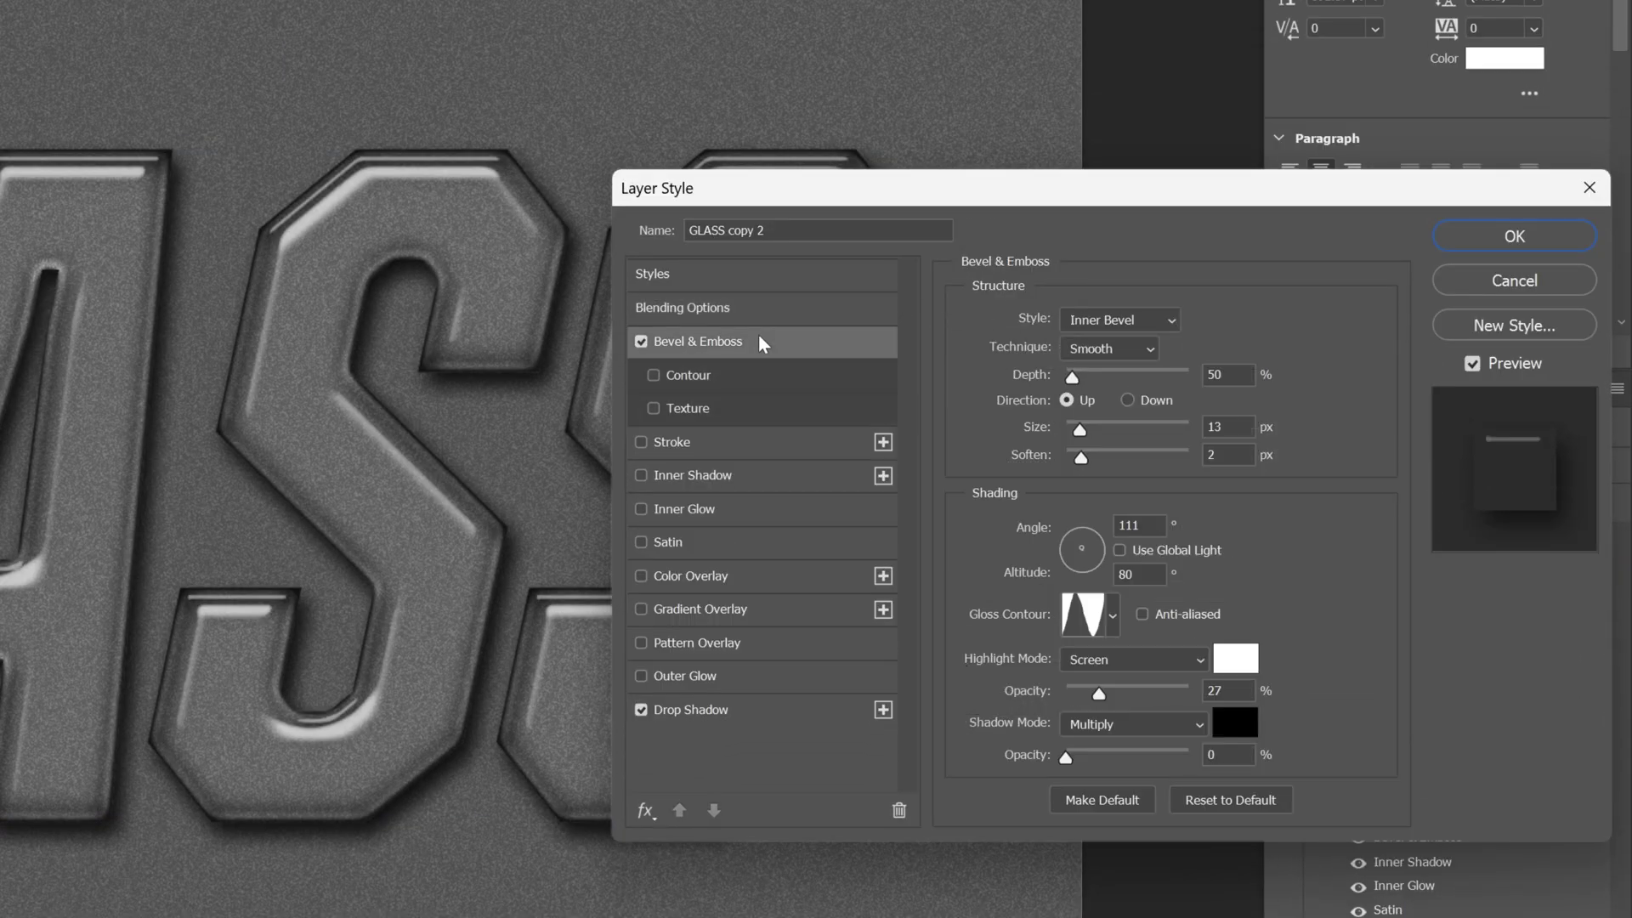
pyautogui.click(1112, 617)
pyautogui.click(958, 680)
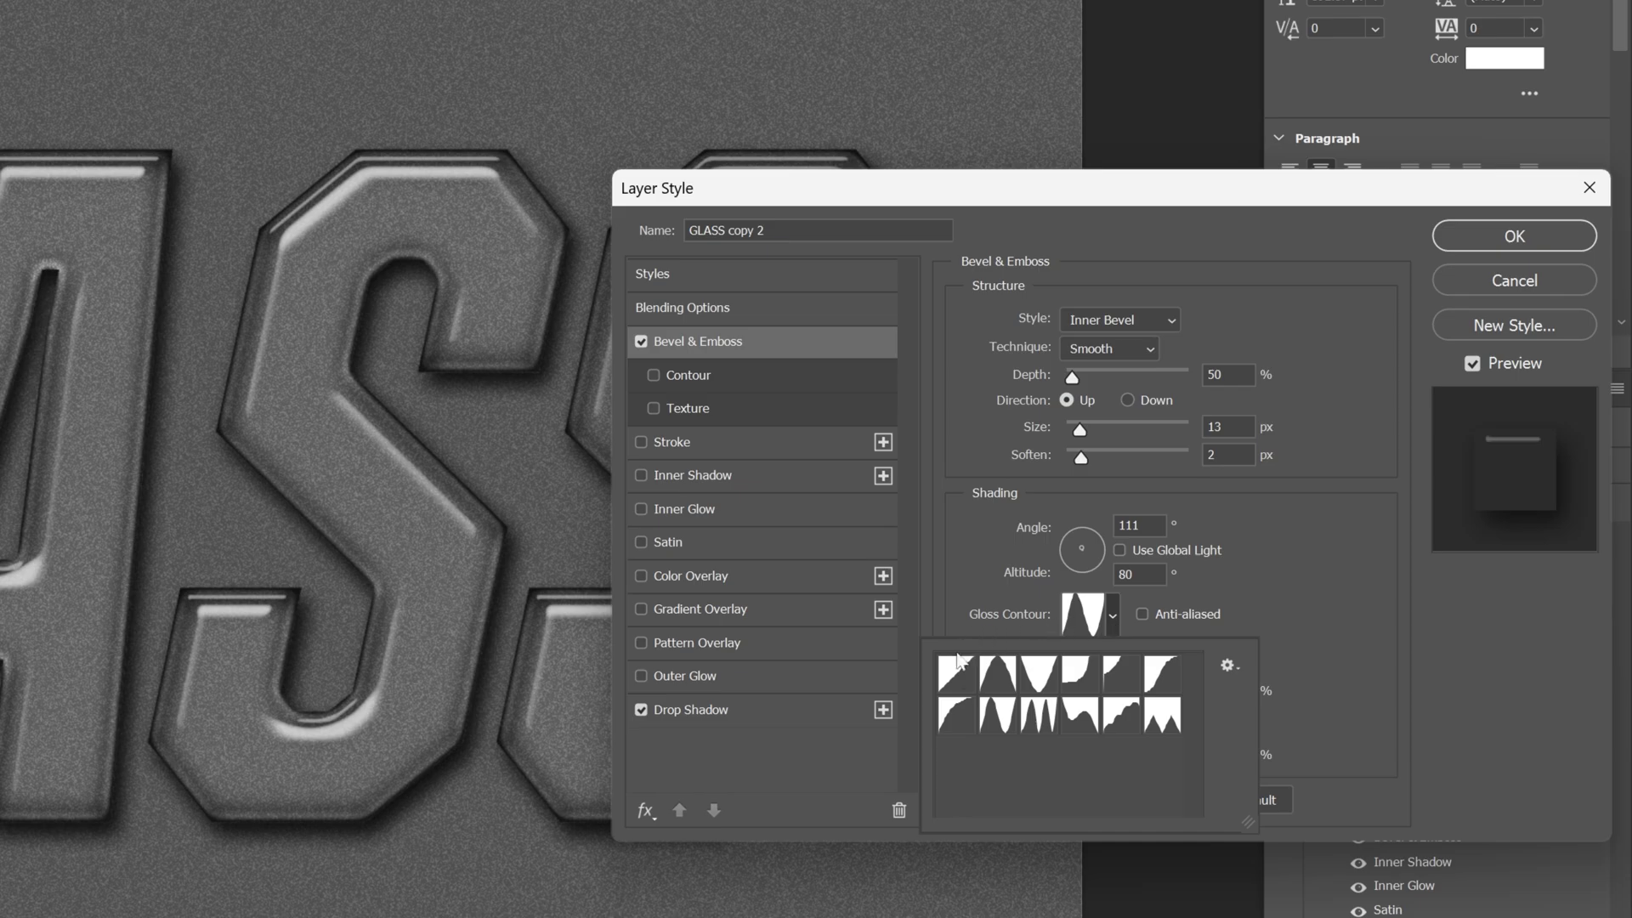
pyautogui.click(968, 562)
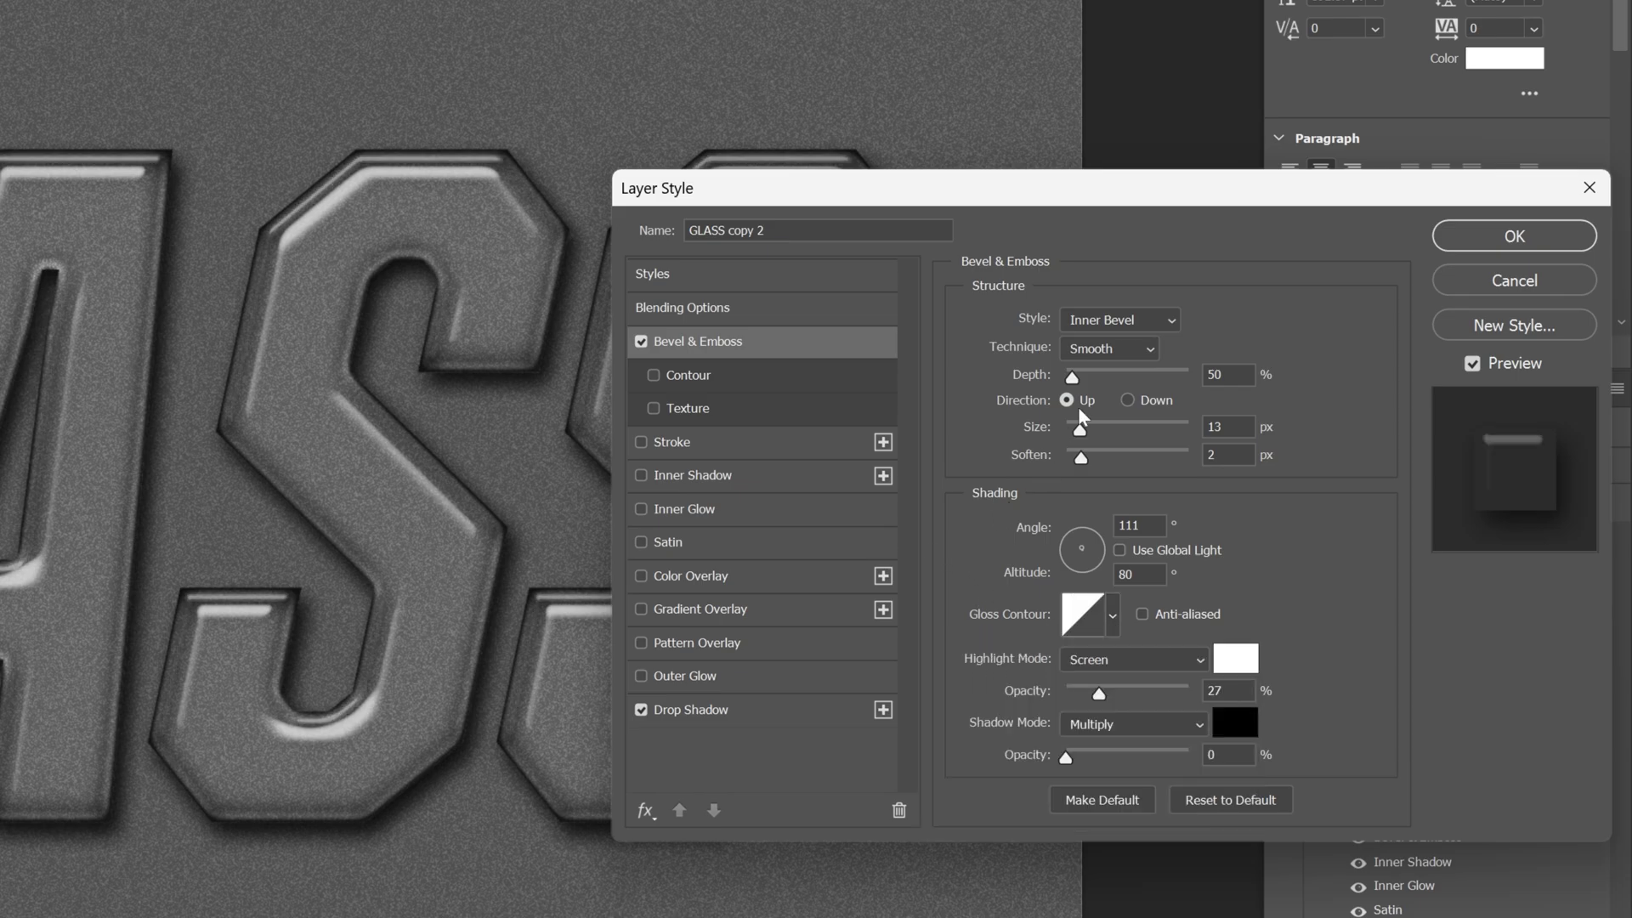
# Set GLASS copy 2's bevel depth to 63%, size to 38 px, soften to 3 px and highlight opacity to 83%.
pyautogui.moveTo(1076, 377); pyautogui.dragTo(1096, 436)
pyautogui.click(1214, 456)
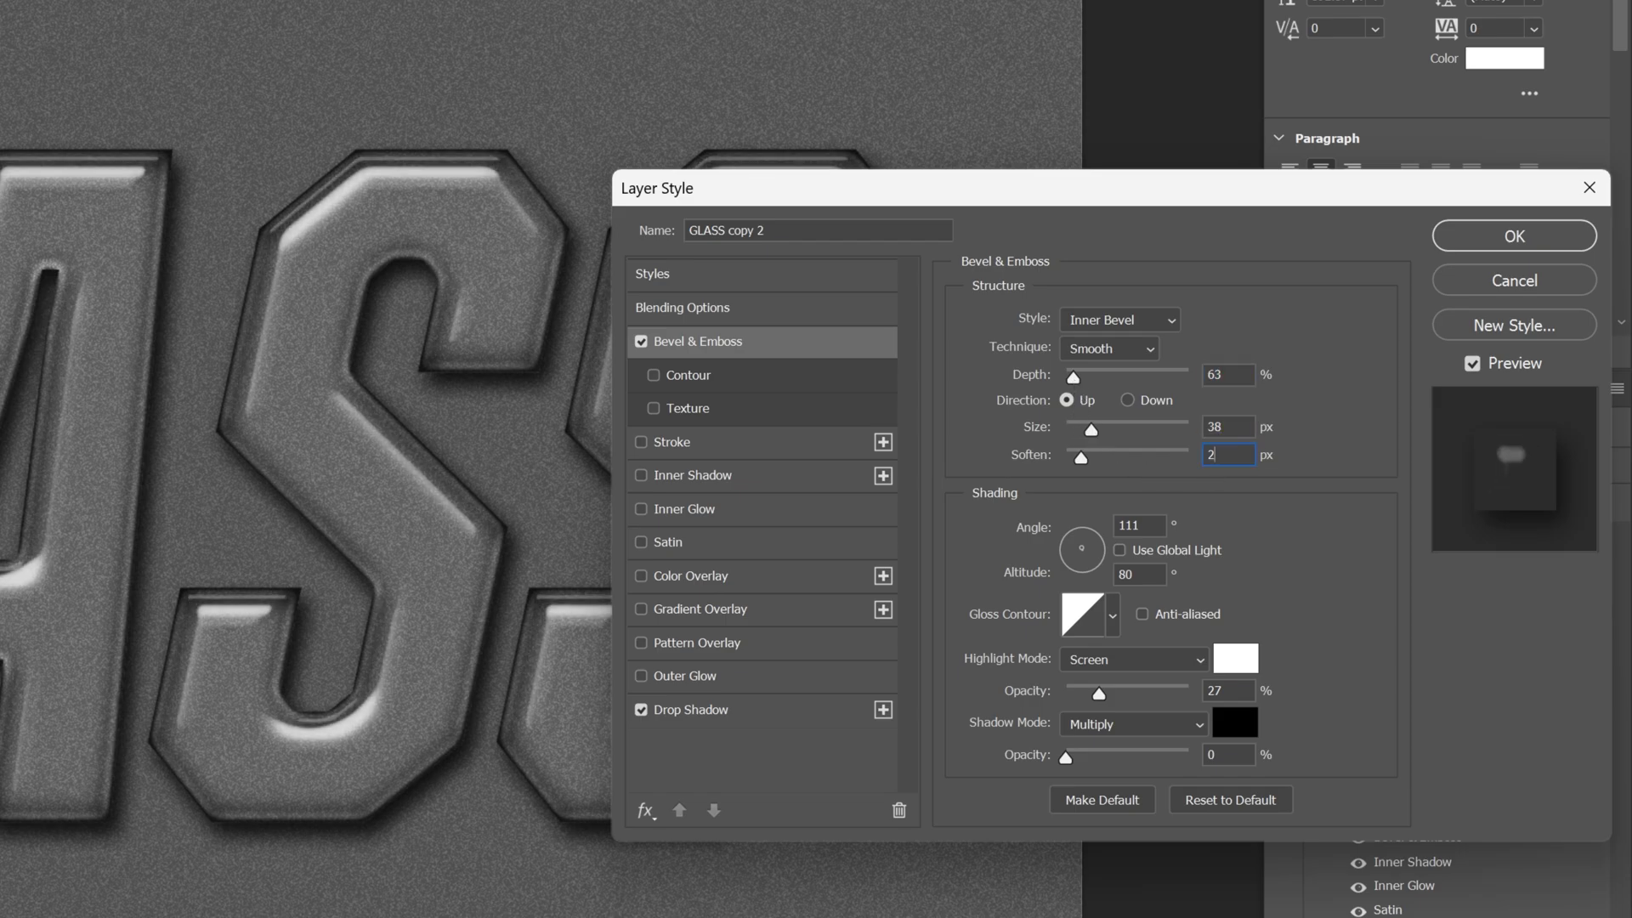
pyautogui.press('Up')
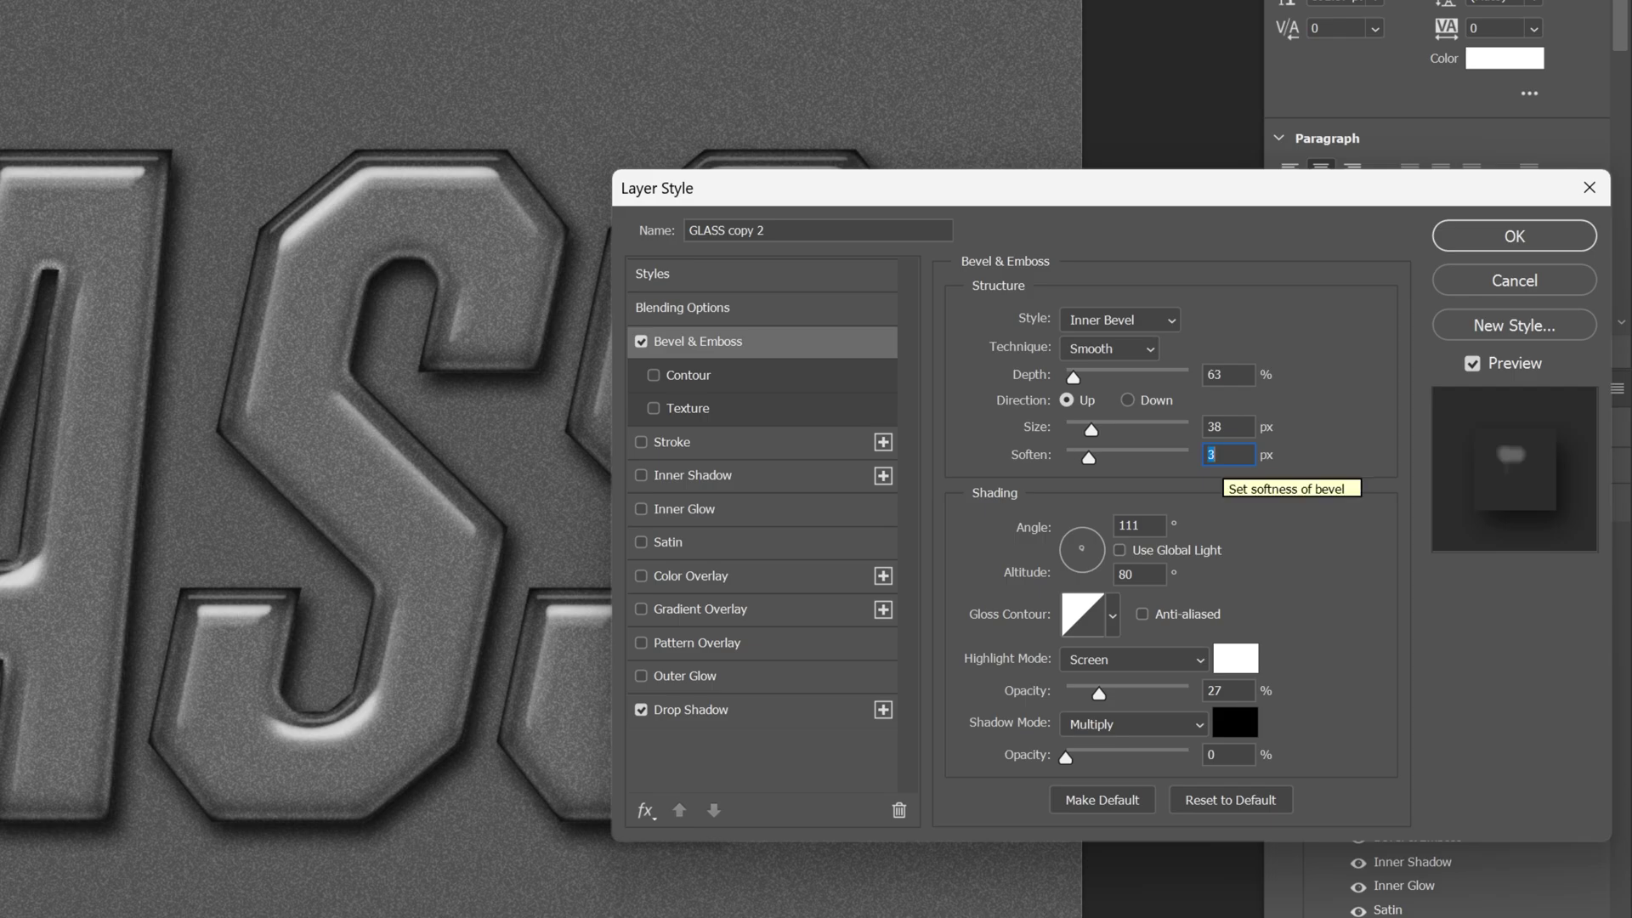
pyautogui.moveTo(1113, 694); pyautogui.dragTo(1172, 699)
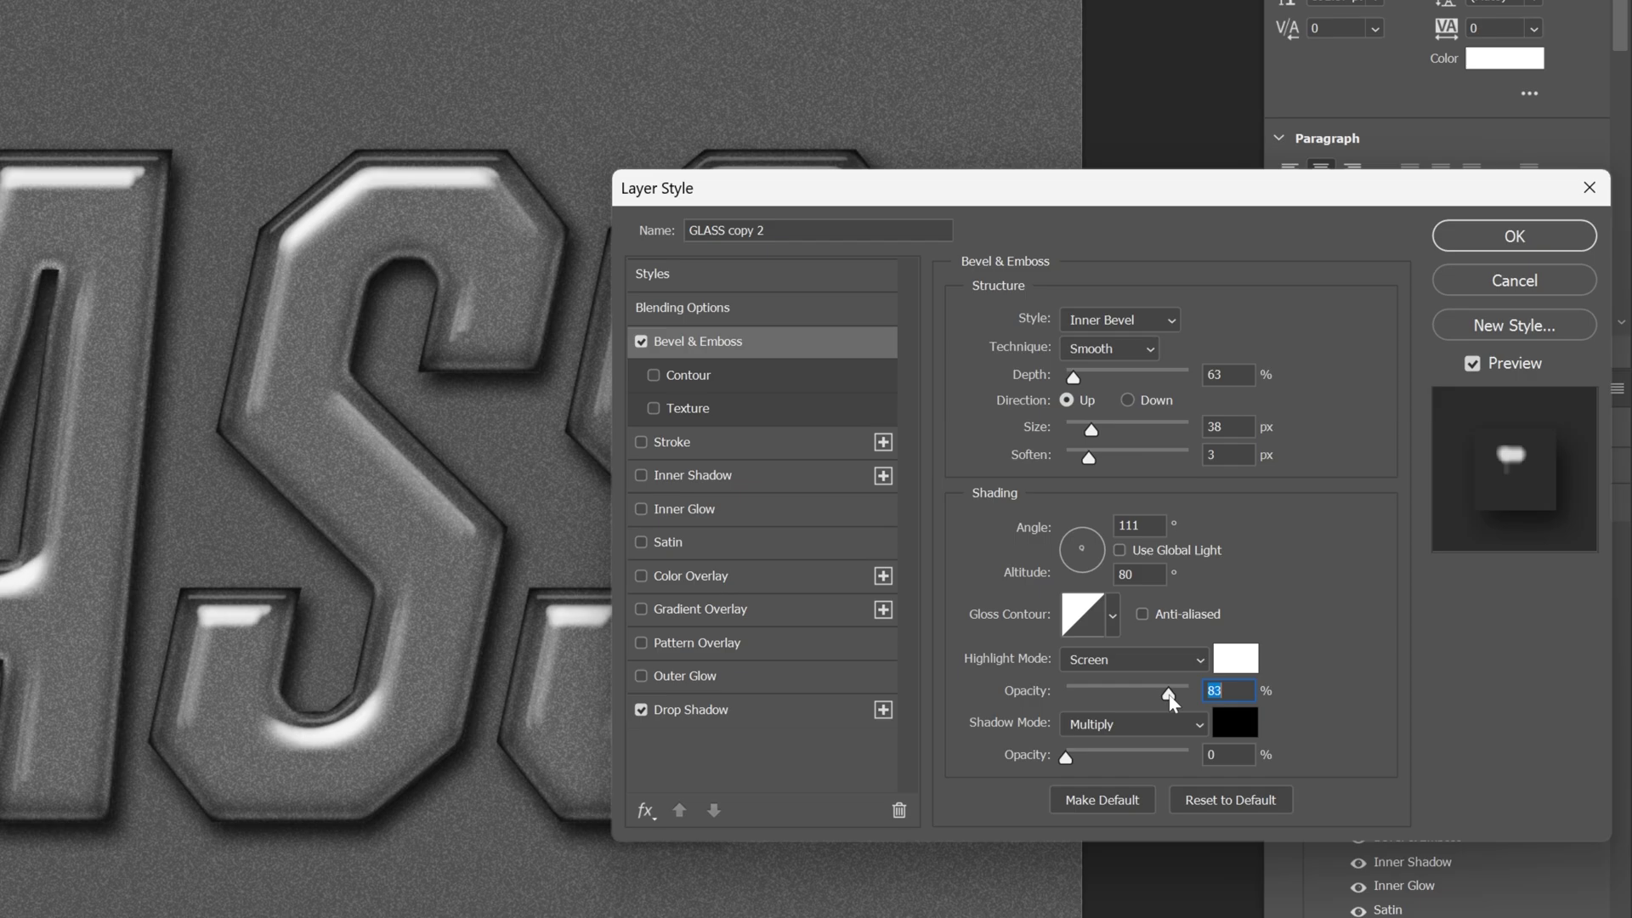
# Try a shading angle of 142° for GLASS copy 2's bevel.
pyautogui.click(1144, 526)
pyautogui.press('Up')
pyautogui.press('Up')
pyautogui.press('Up')
pyautogui.press('Up')
pyautogui.press('Up')
pyautogui.press('Up')
pyautogui.press('Up')
pyautogui.press('Up')
pyautogui.press('Up')
pyautogui.press('Up')
pyautogui.press('Up')
pyautogui.press('Up')
pyautogui.press('Up')
pyautogui.press('Up')
pyautogui.press('Up')
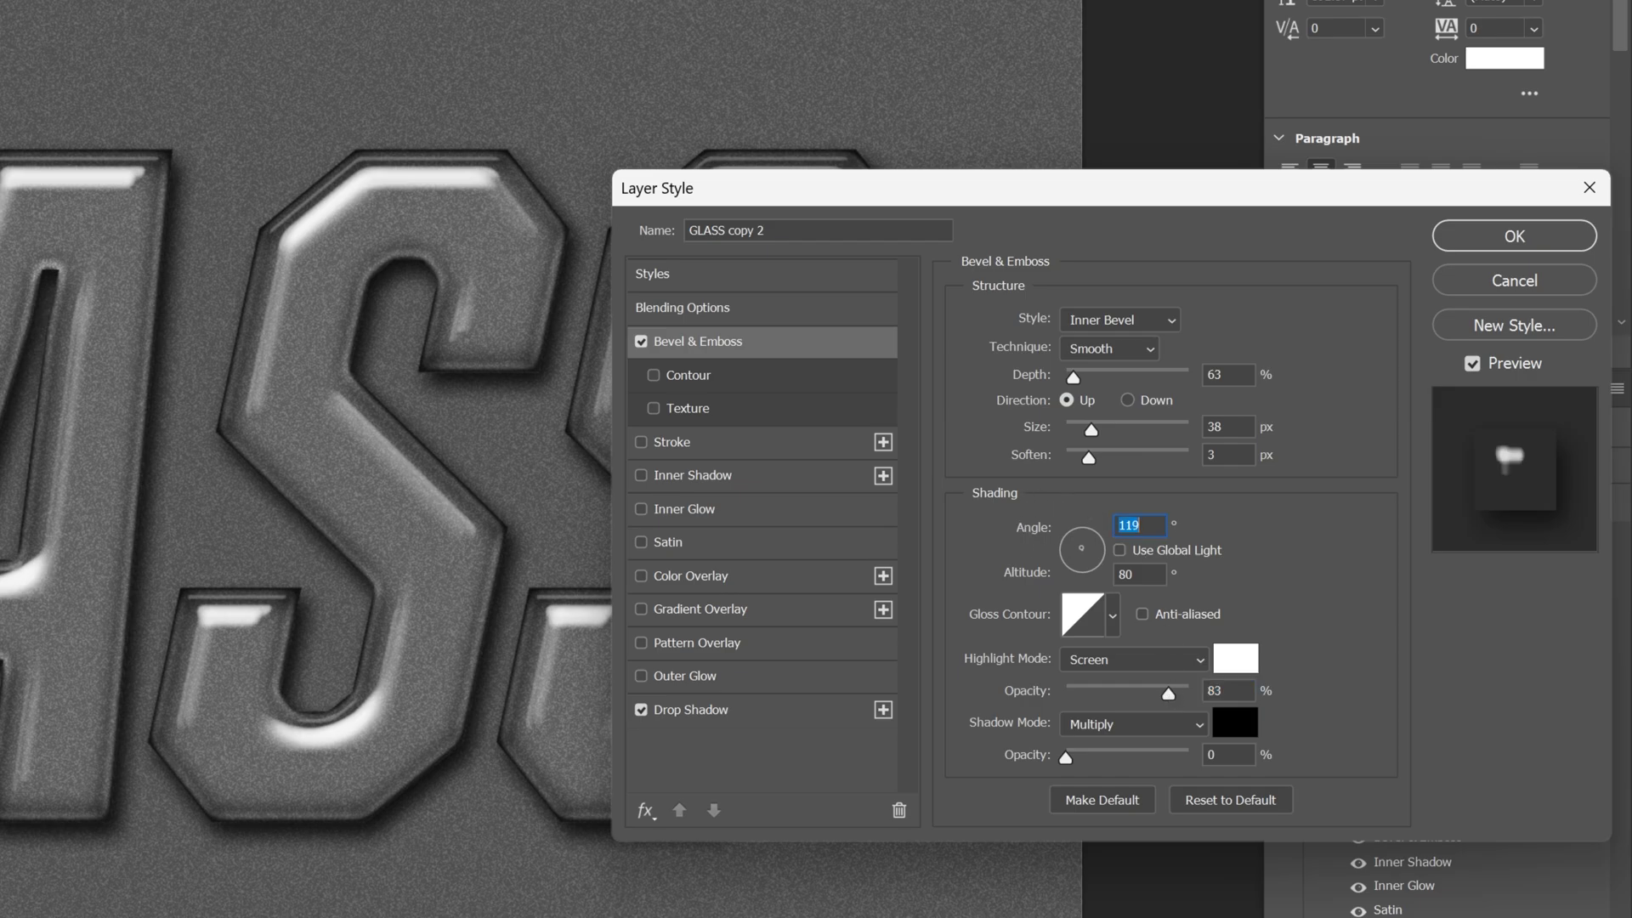
pyautogui.moveTo(1068, 530); pyautogui.dragTo(1065, 532)
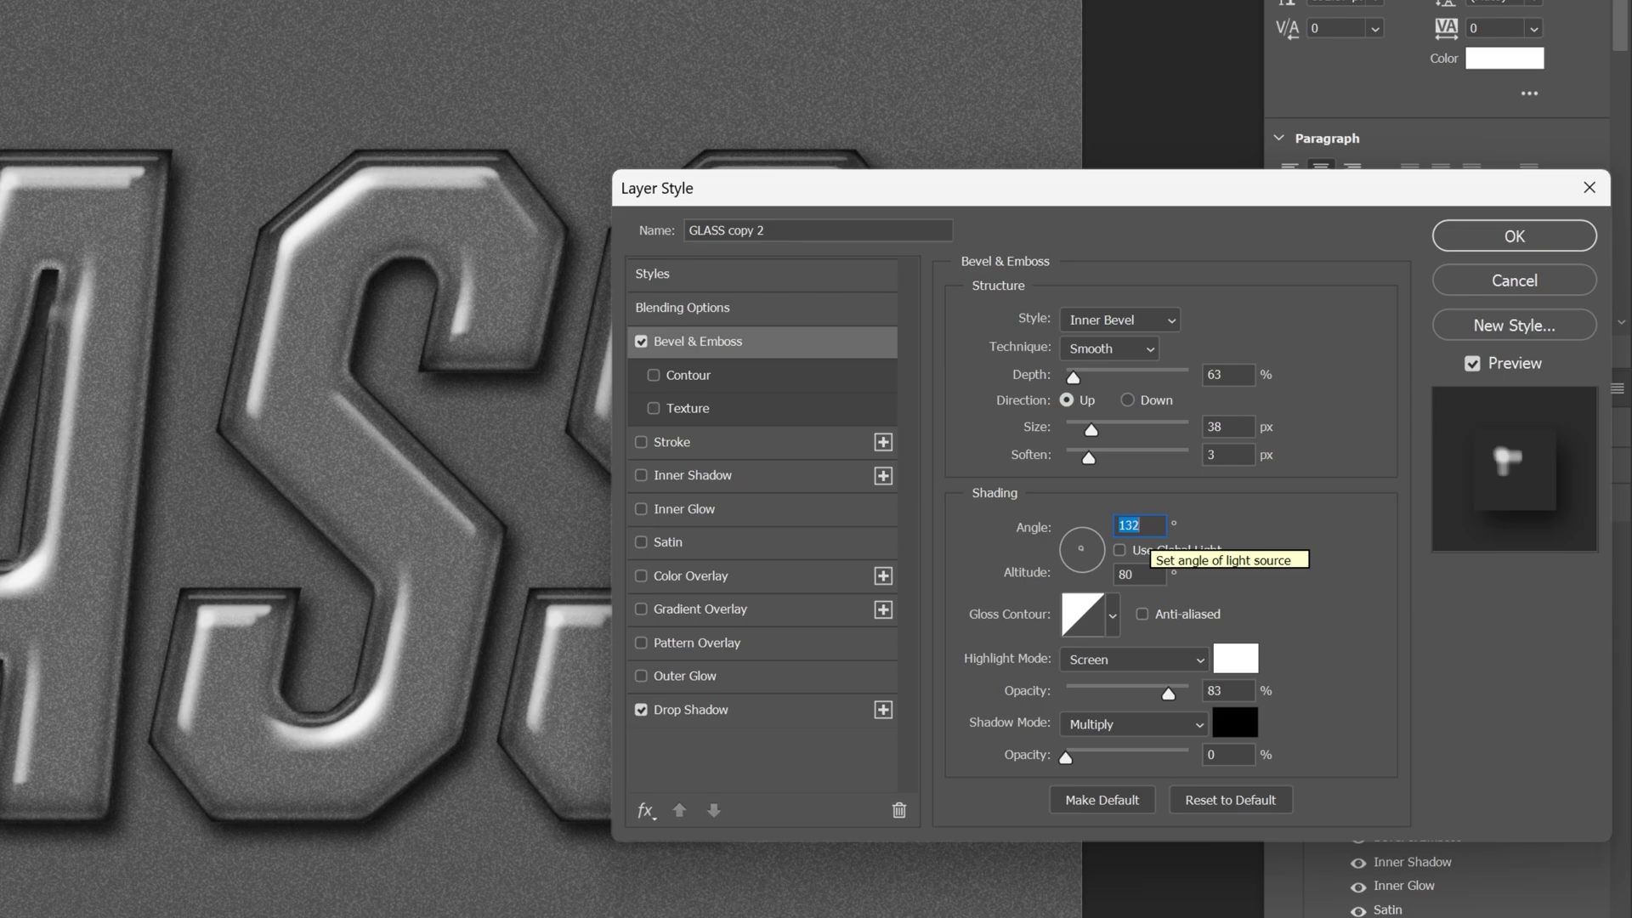
pyautogui.press('Up')
pyautogui.press('Up')
pyautogui.press('Up')
pyautogui.press('Up')
pyautogui.press('Up')
pyautogui.press('Up')
pyautogui.press('Up')
pyautogui.press('Up')
pyautogui.press('Up')
pyautogui.press('Up')
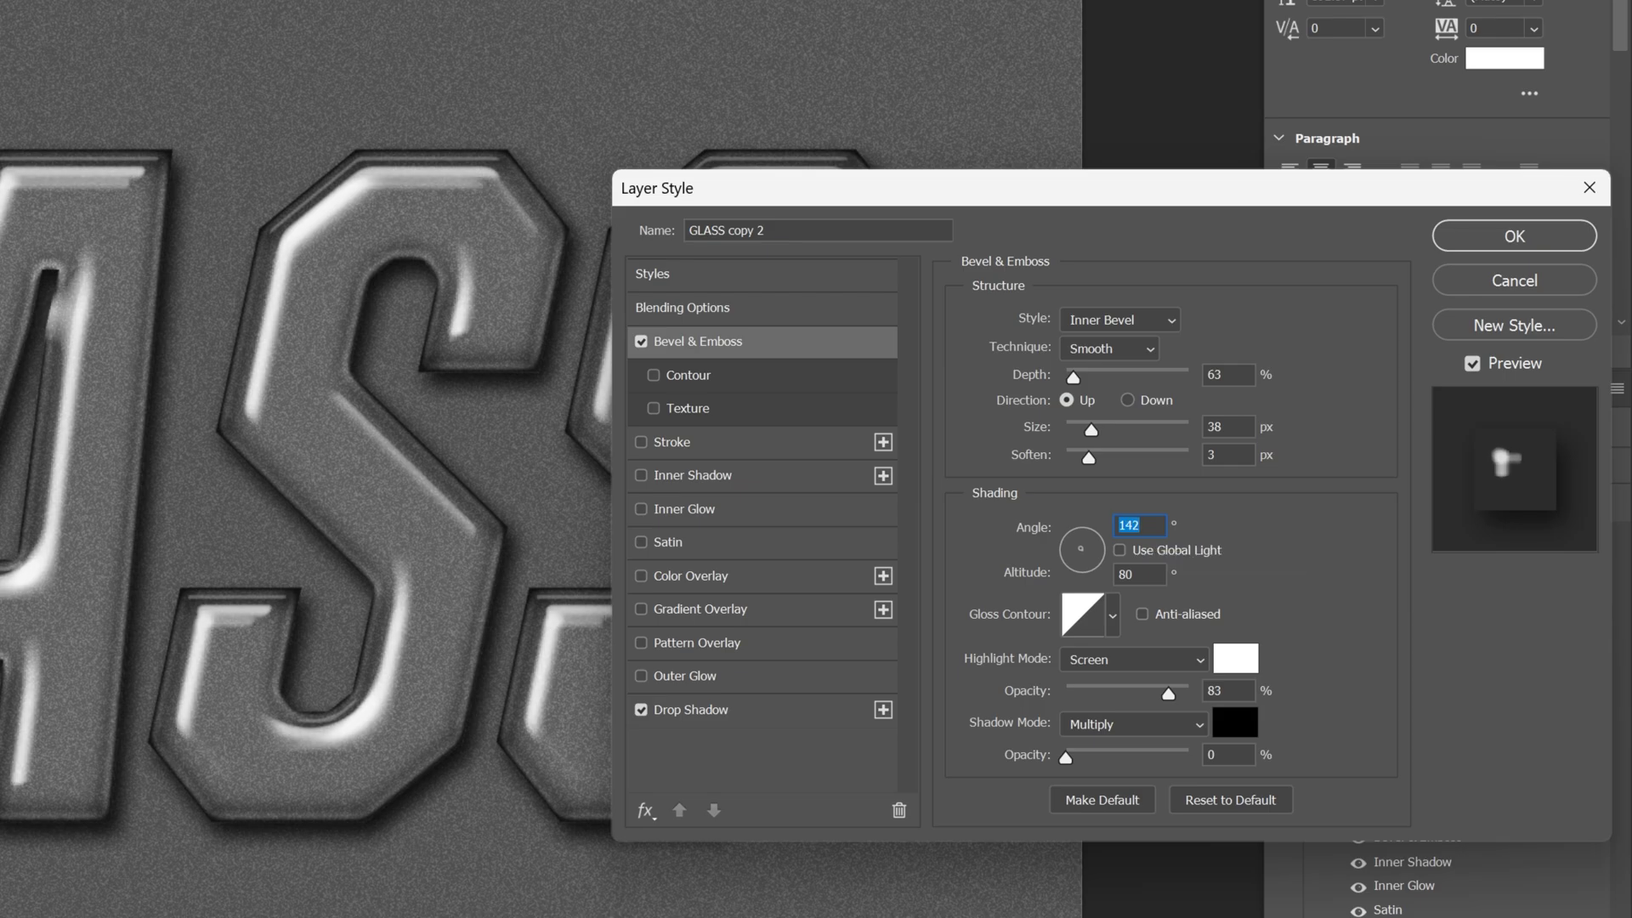
# Lower the shading altitude of GLASS copy 2's bevel to 65°.
pyautogui.press('Tab')
pyautogui.press('Down')
pyautogui.press('Down')
pyautogui.press('Down')
pyautogui.press('Down')
pyautogui.press('Down')
pyautogui.press('Down')
pyautogui.press('Down')
pyautogui.press('Down')
pyautogui.press('Down')
pyautogui.press('Down')
pyautogui.press('Down')
pyautogui.press('Down')
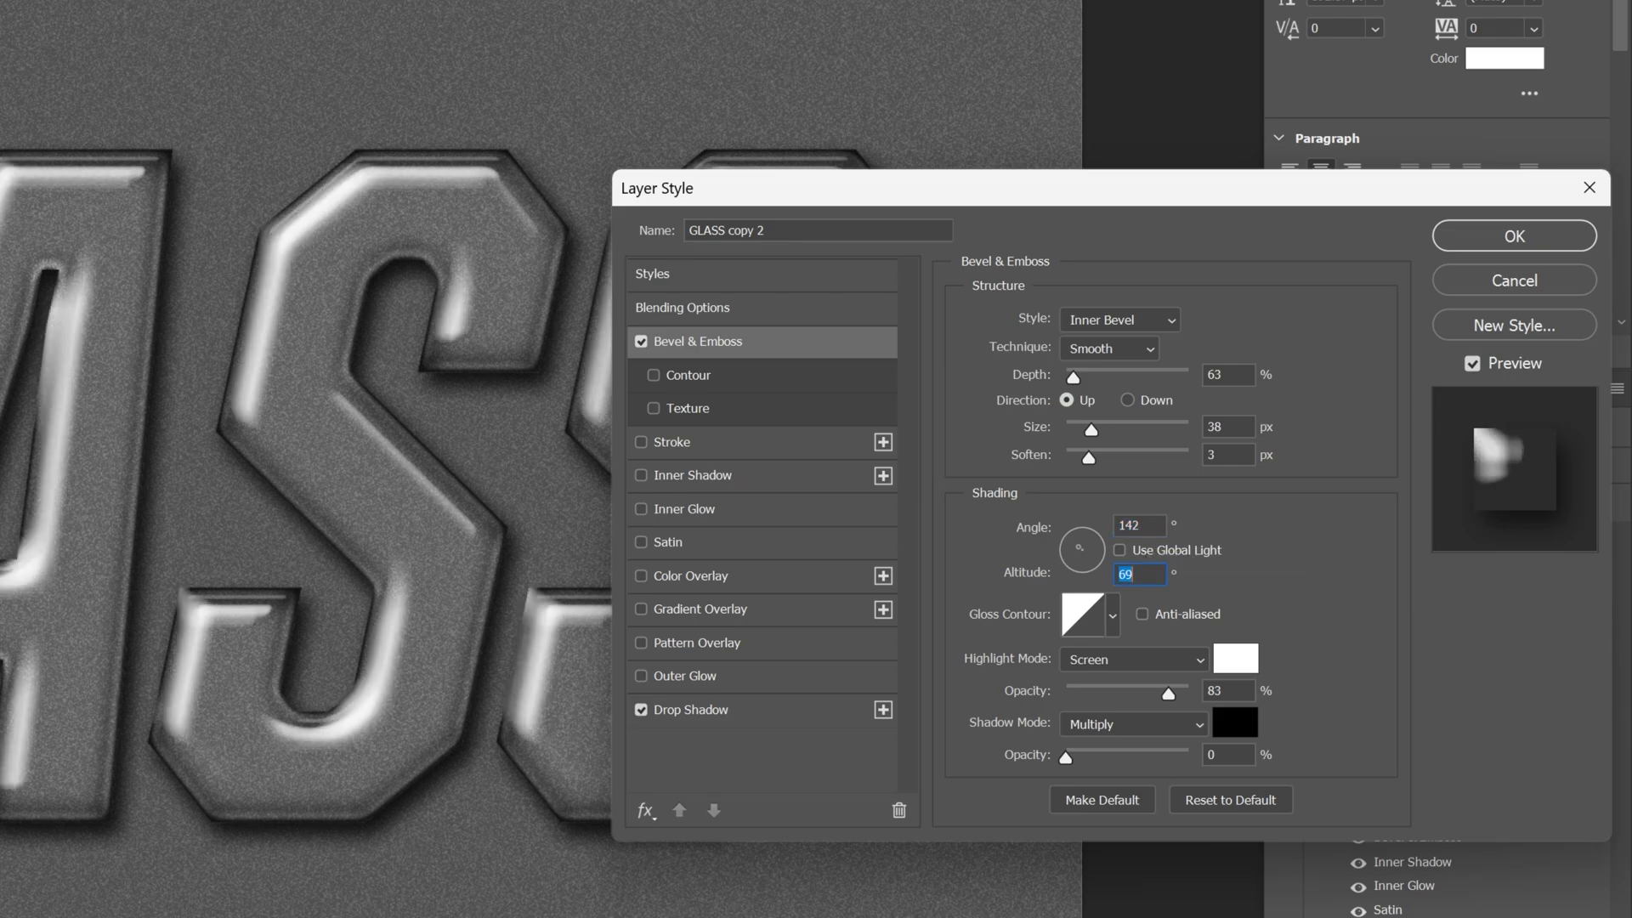
pyautogui.press('Down')
pyautogui.press('Down')
pyautogui.press('Down')
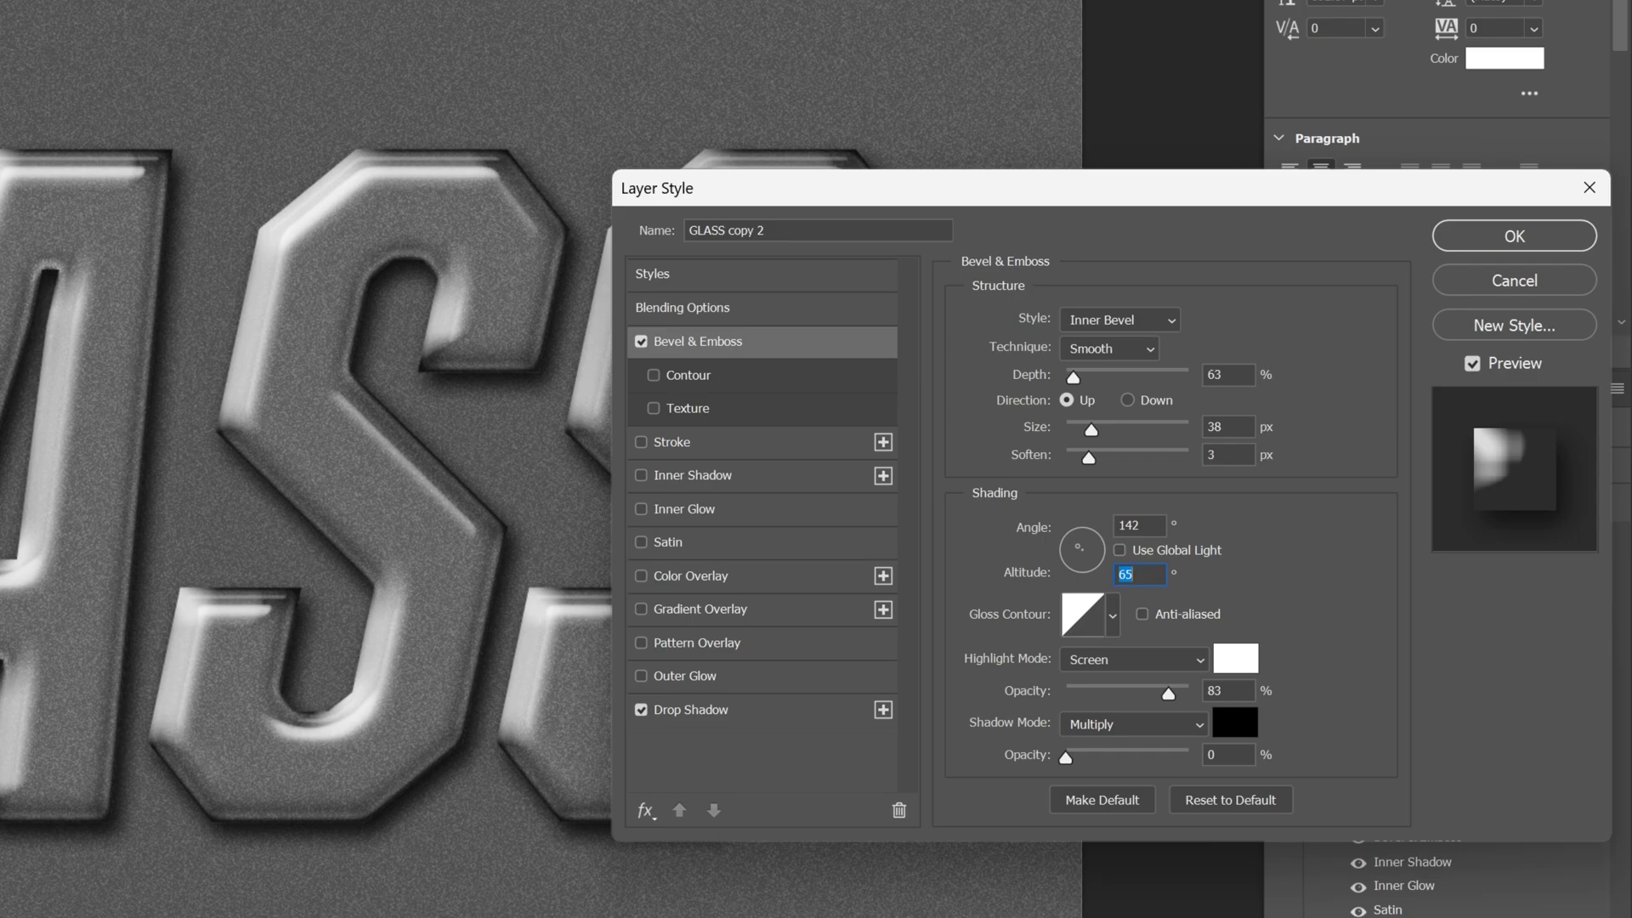
# Set the shading angle of GLASS copy 2's bevel to 153°.
pyautogui.press('Right')
pyautogui.press('Down')
pyautogui.press('Down')
pyautogui.press('Down')
pyautogui.press('Down')
pyautogui.press('Down')
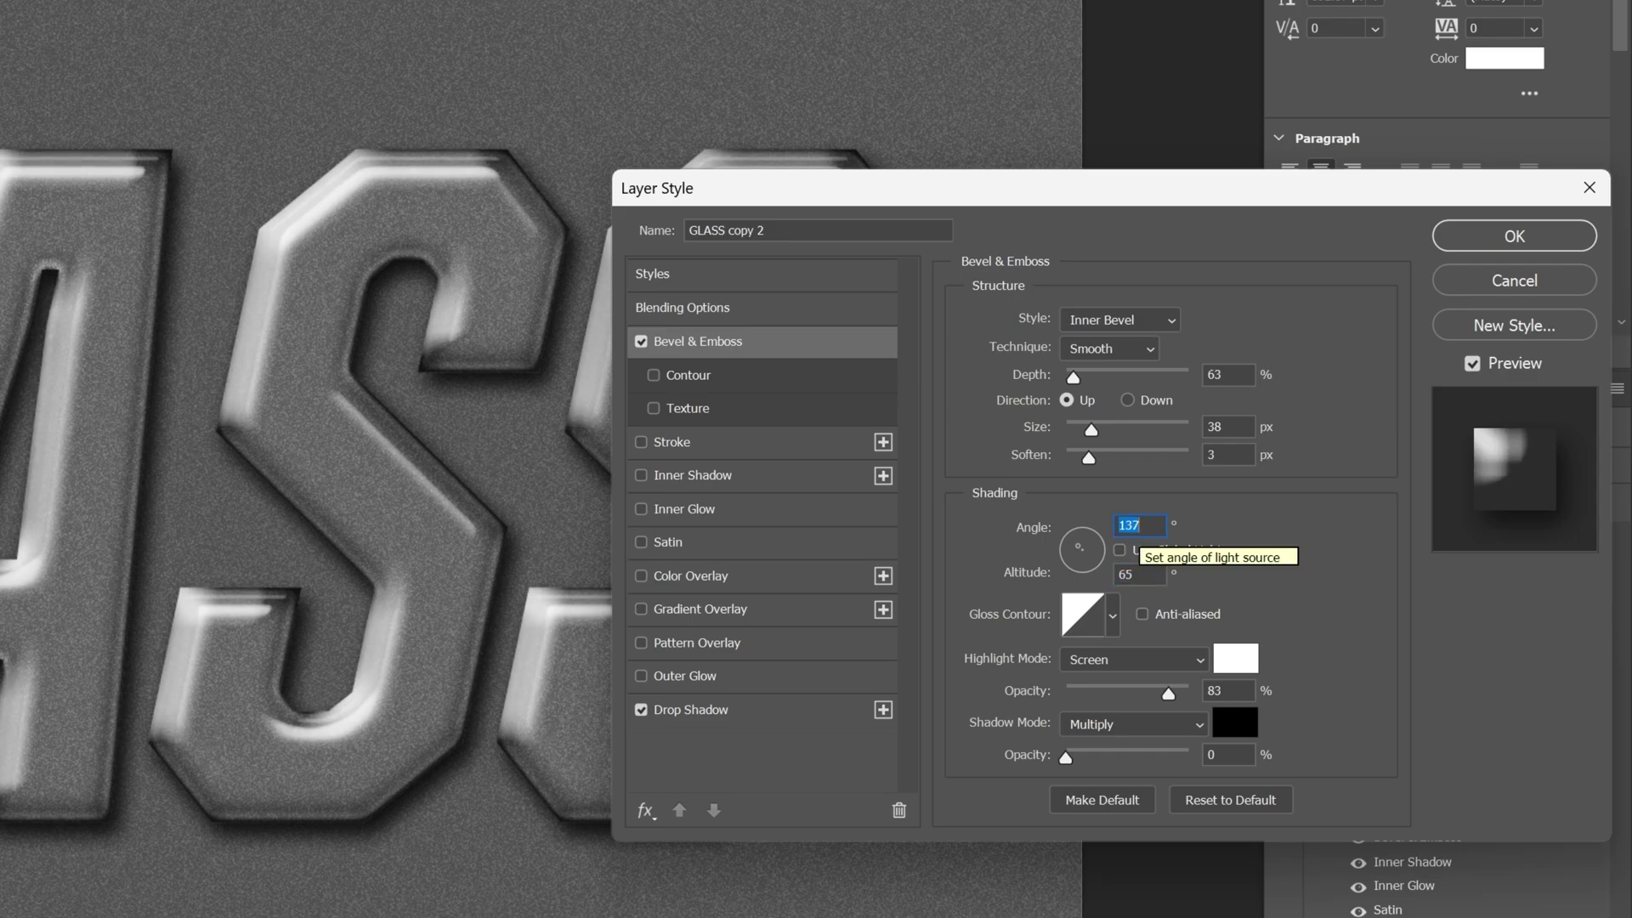
pyautogui.press('Down')
pyautogui.press('Down')
pyautogui.press('Down')
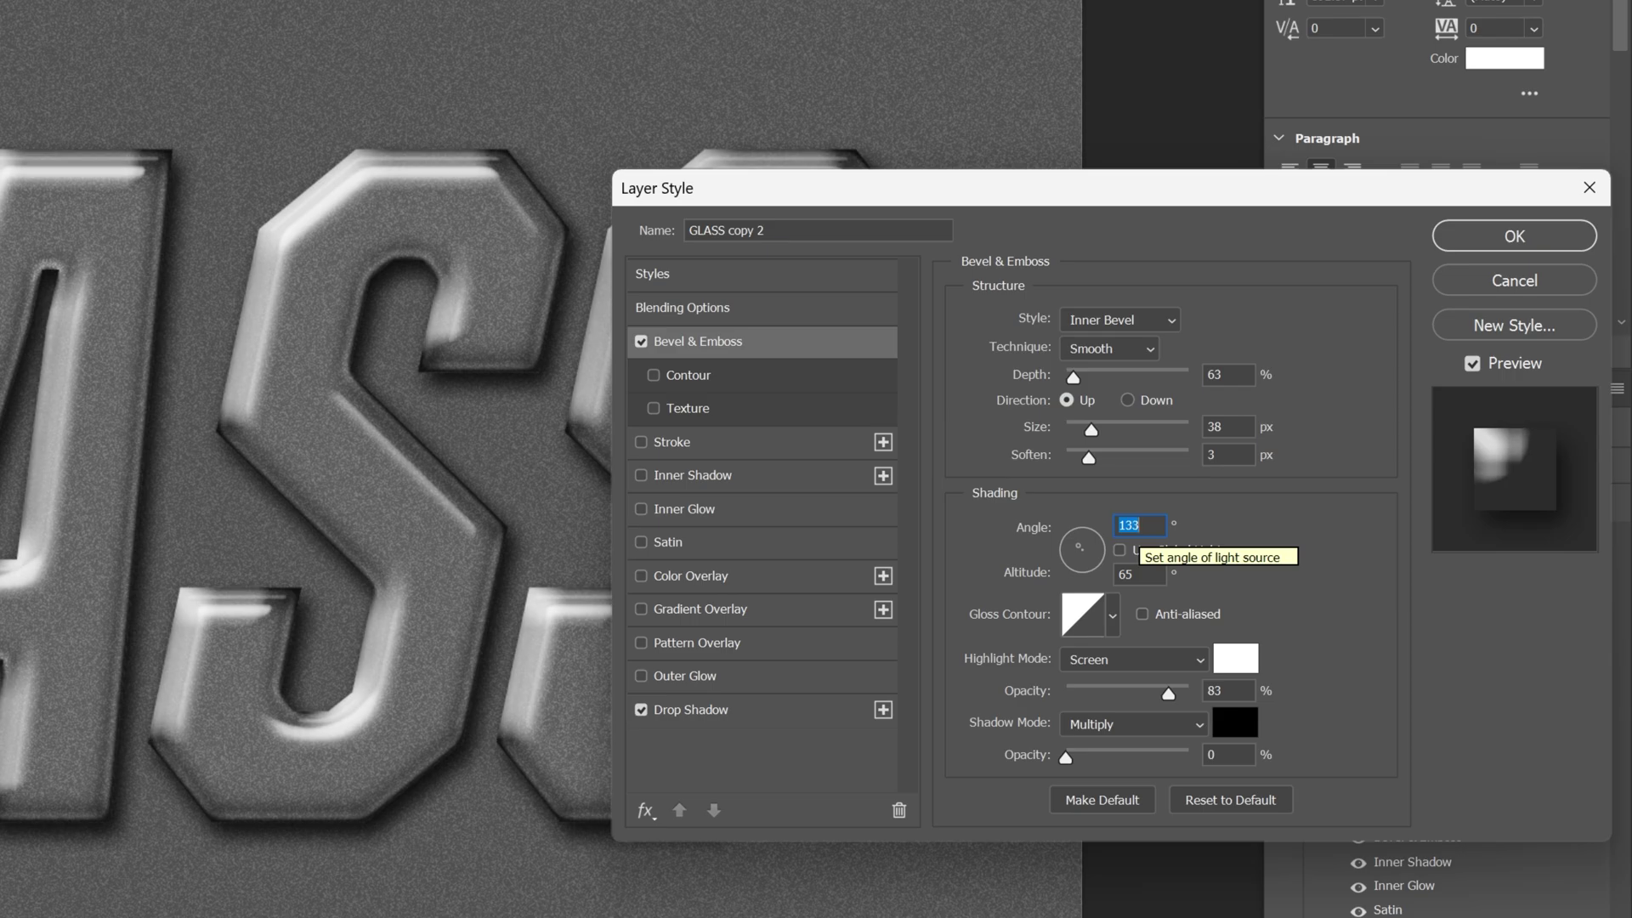
pyautogui.press('Down')
pyautogui.press('Down')
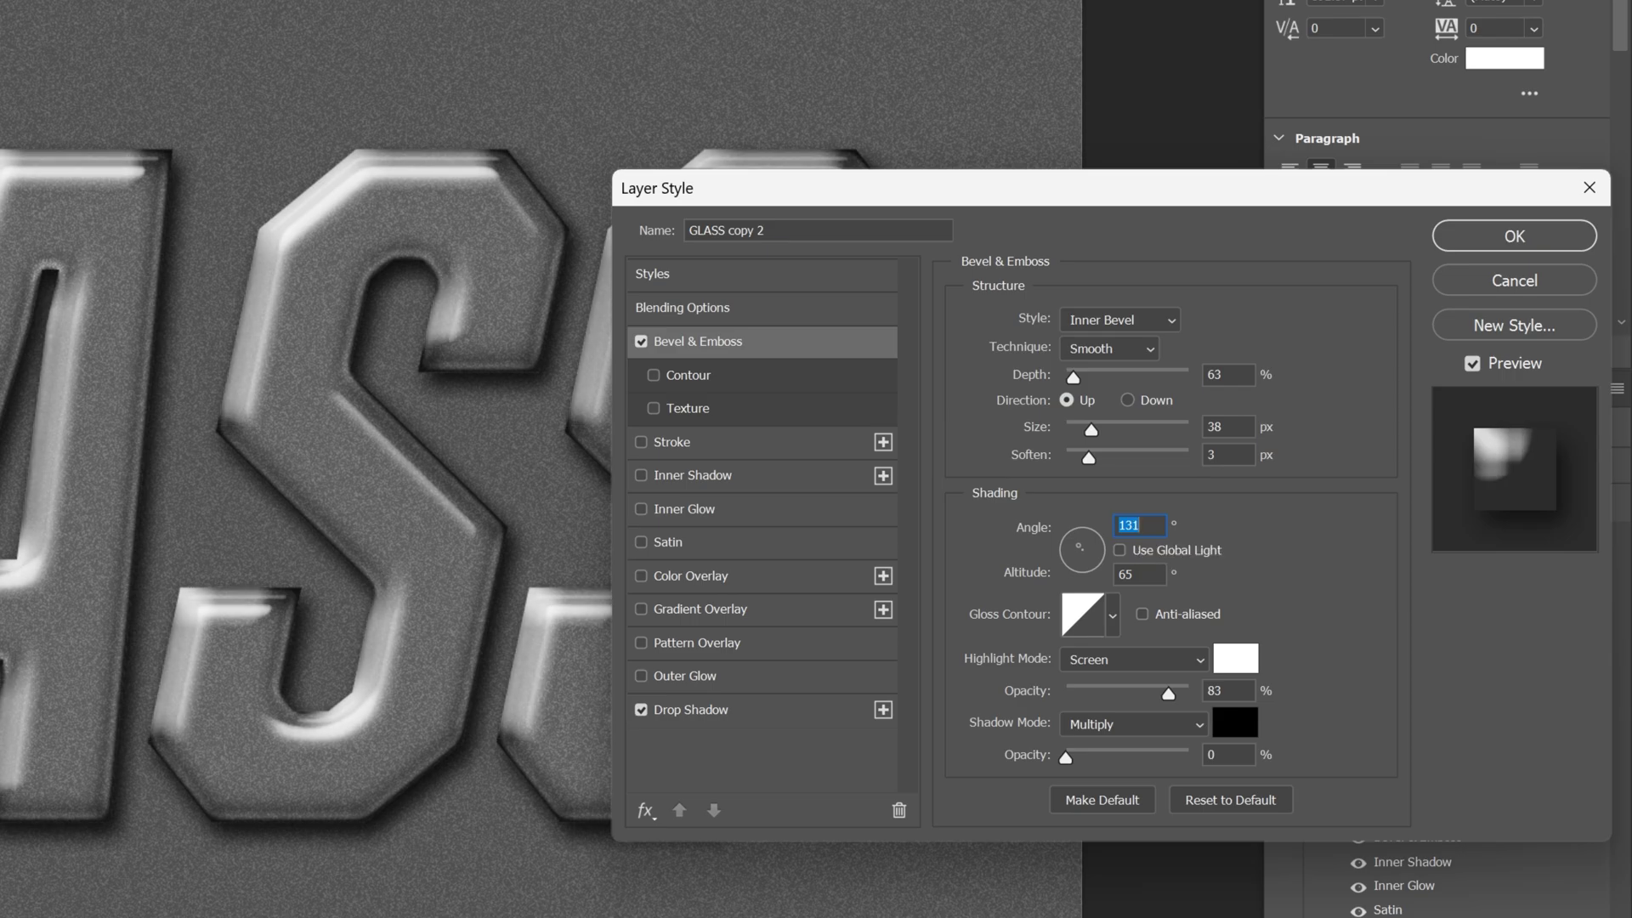
pyautogui.press('Down')
pyautogui.press('Down')
pyautogui.press('Down')
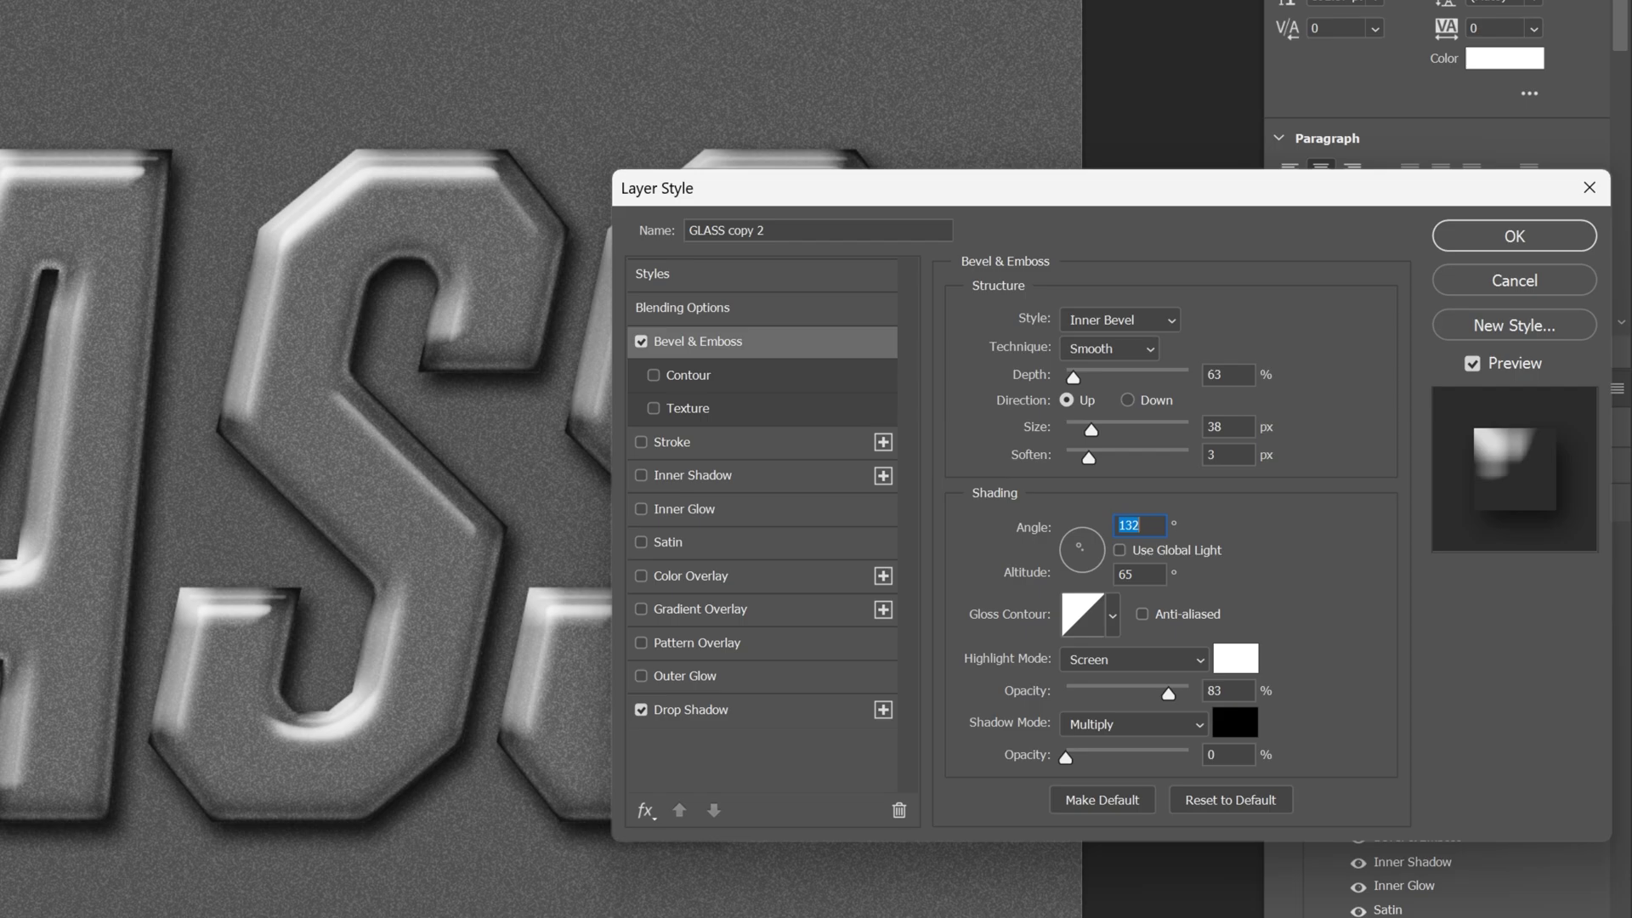
pyautogui.press('Up')
pyautogui.press('Up')
pyautogui.press('Up')
pyautogui.press('Up')
pyautogui.press('Up')
pyautogui.press('Up')
pyautogui.press('Up')
pyautogui.press('Up')
pyautogui.press('Up')
pyautogui.press('Up')
pyautogui.press('Up')
pyautogui.press('Up')
pyautogui.press('Up')
pyautogui.press('Up')
pyautogui.press('Up')
pyautogui.press('Up')
pyautogui.press('Up')
pyautogui.press('Up')
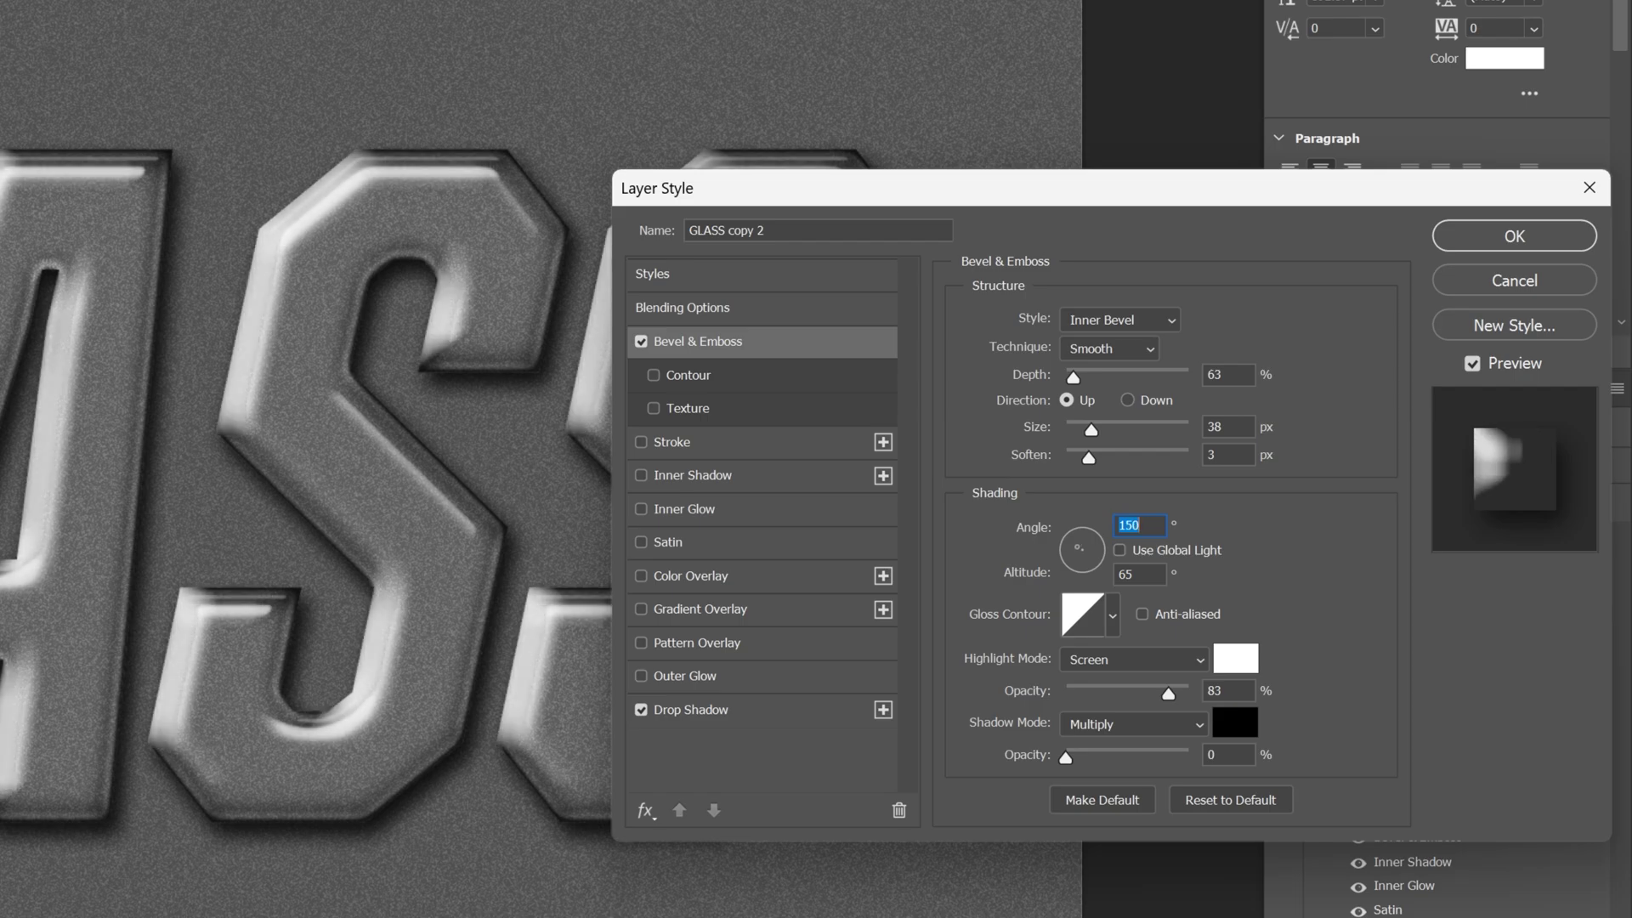
pyautogui.press('Up')
pyautogui.press('Up')
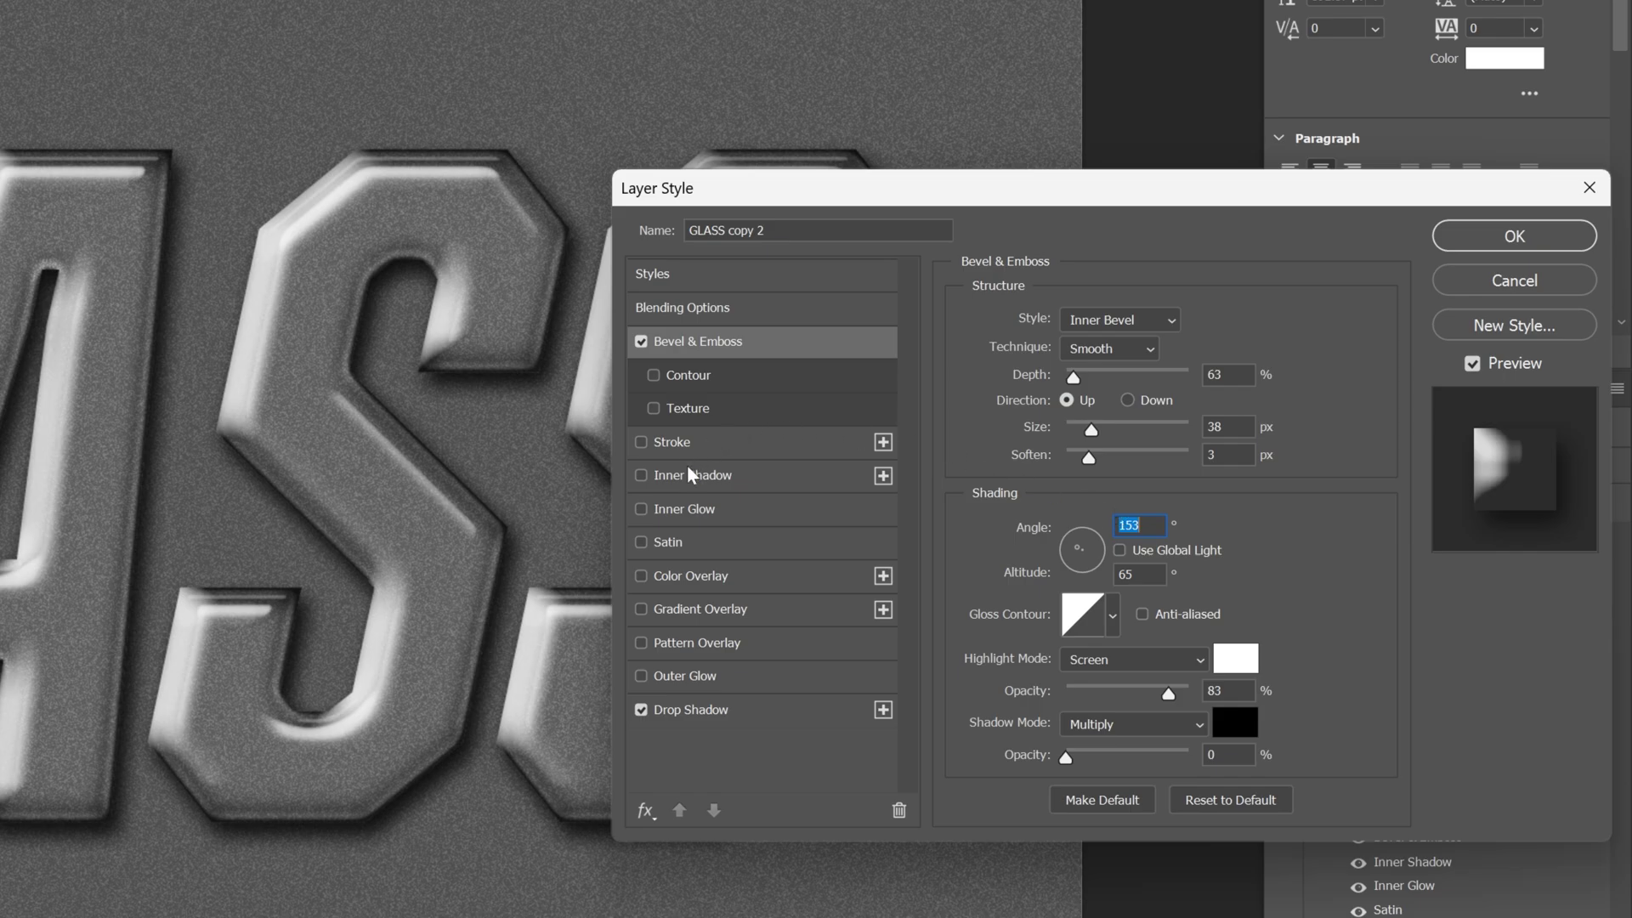
# Enable an Inner Shadow on GLASS copy 2 with a white colour and Overlay blend mode.
pyautogui.click(731, 476)
pyautogui.click(1225, 323)
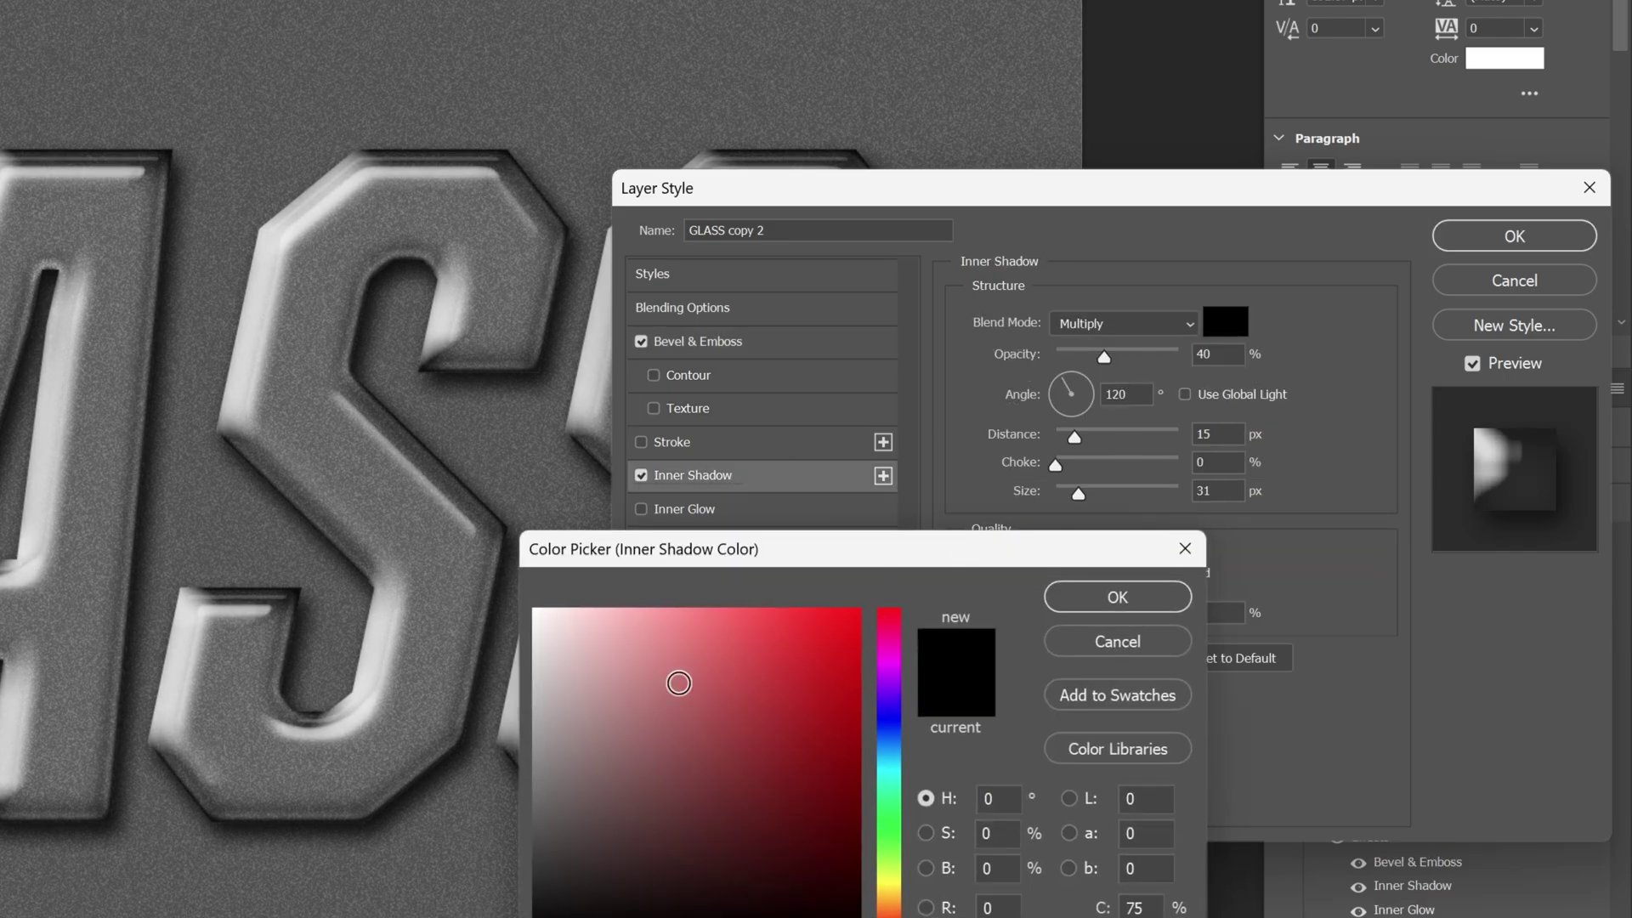
pyautogui.moveTo(678, 683); pyautogui.dragTo(533, 609)
pyautogui.click(1118, 597)
pyautogui.click(1122, 323)
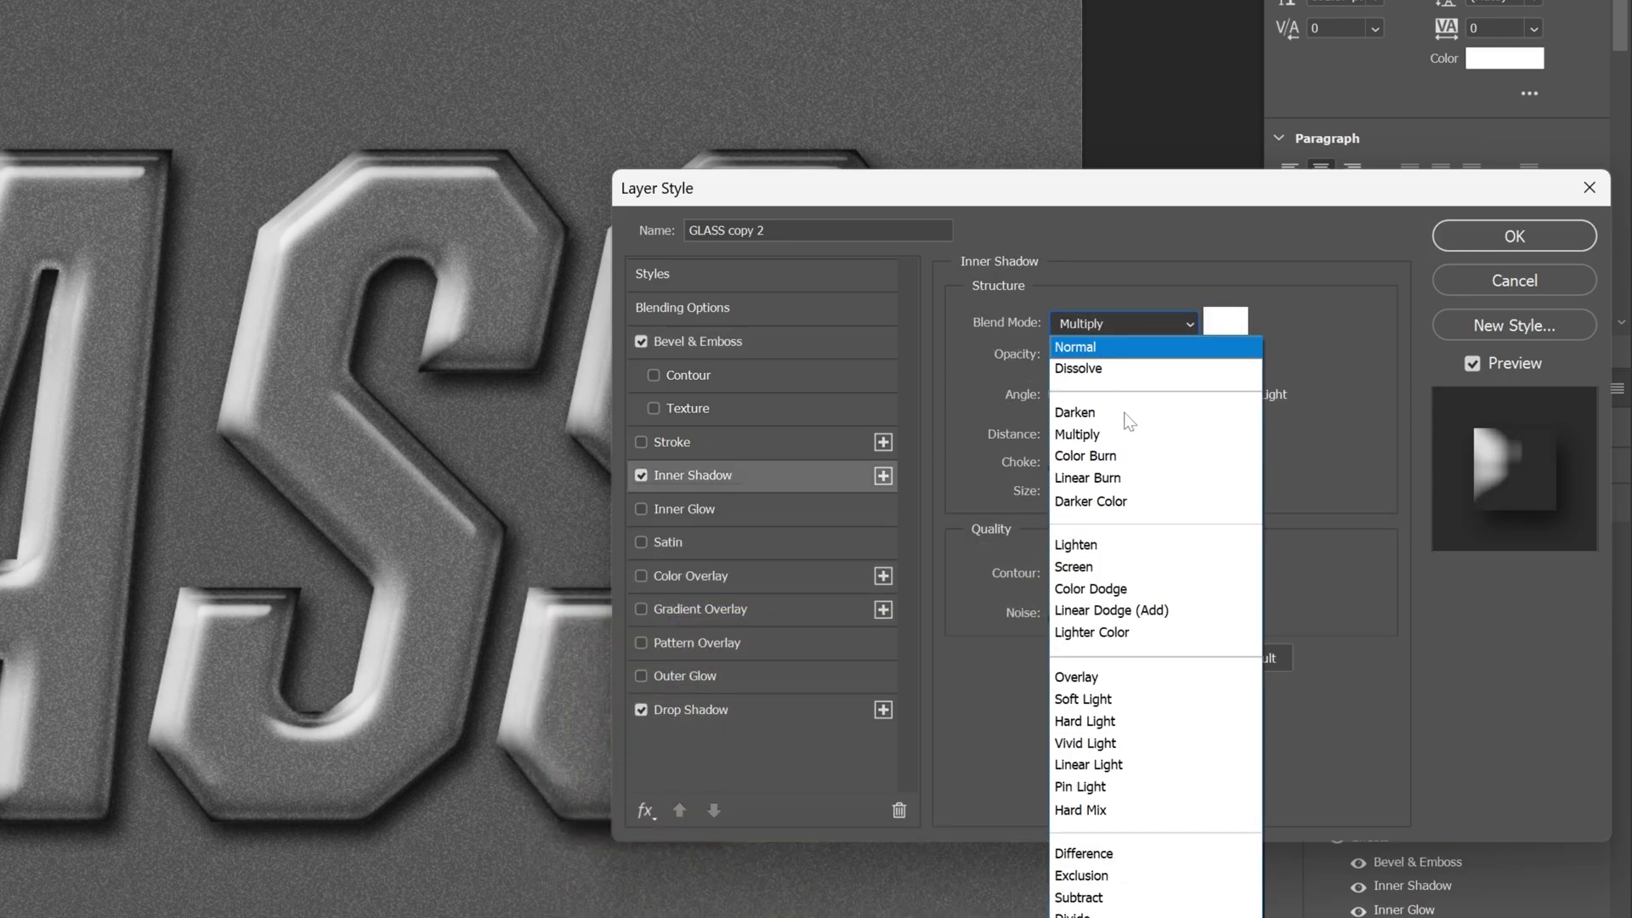
pyautogui.click(1105, 671)
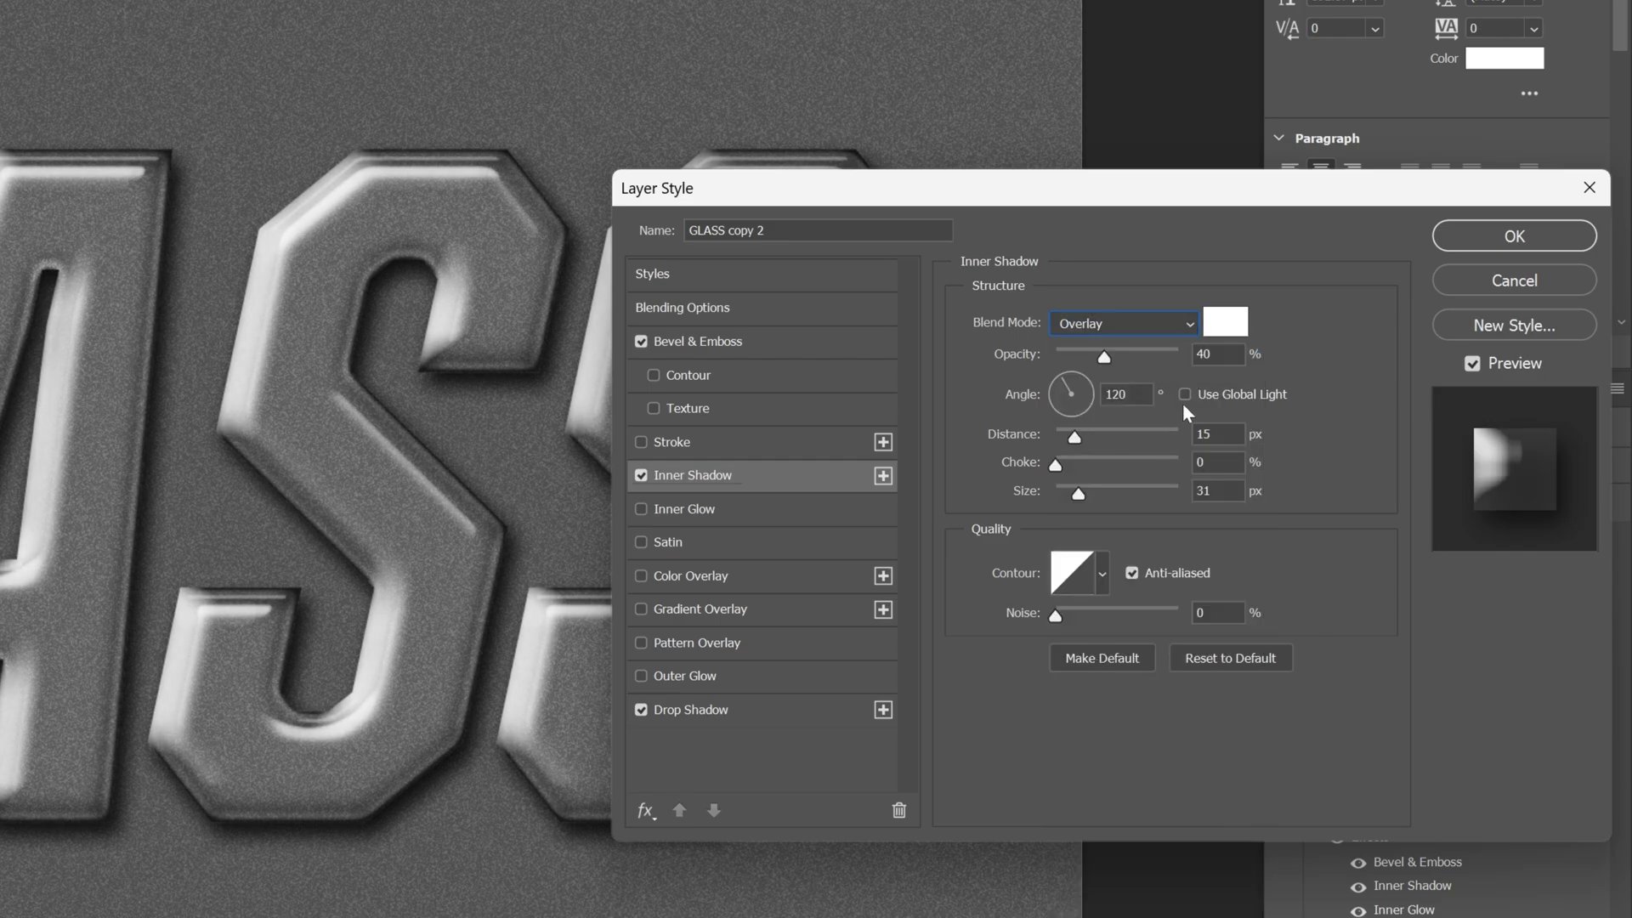
# Set GLASS copy 2's Inner Shadow distance to 11 px, size to 5 px and opacity to 65%.
pyautogui.click(1227, 434)
pyautogui.press('Down')
pyautogui.press('Down')
pyautogui.press('Down')
pyautogui.press('Down')
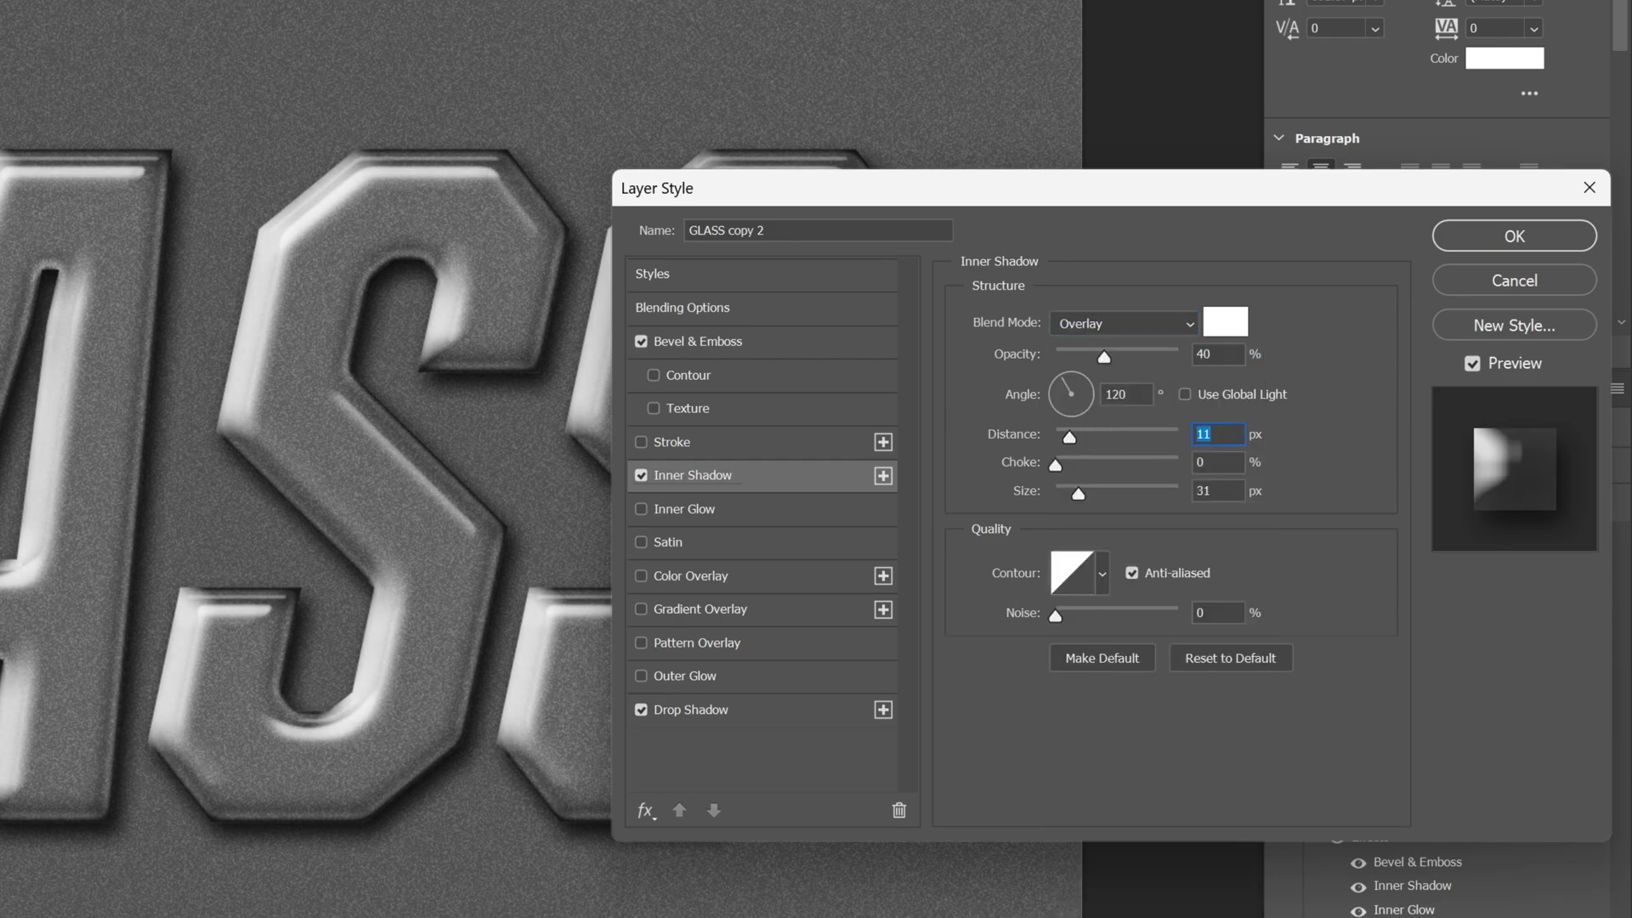
pyautogui.moveTo(1079, 496); pyautogui.dragTo(1062, 491)
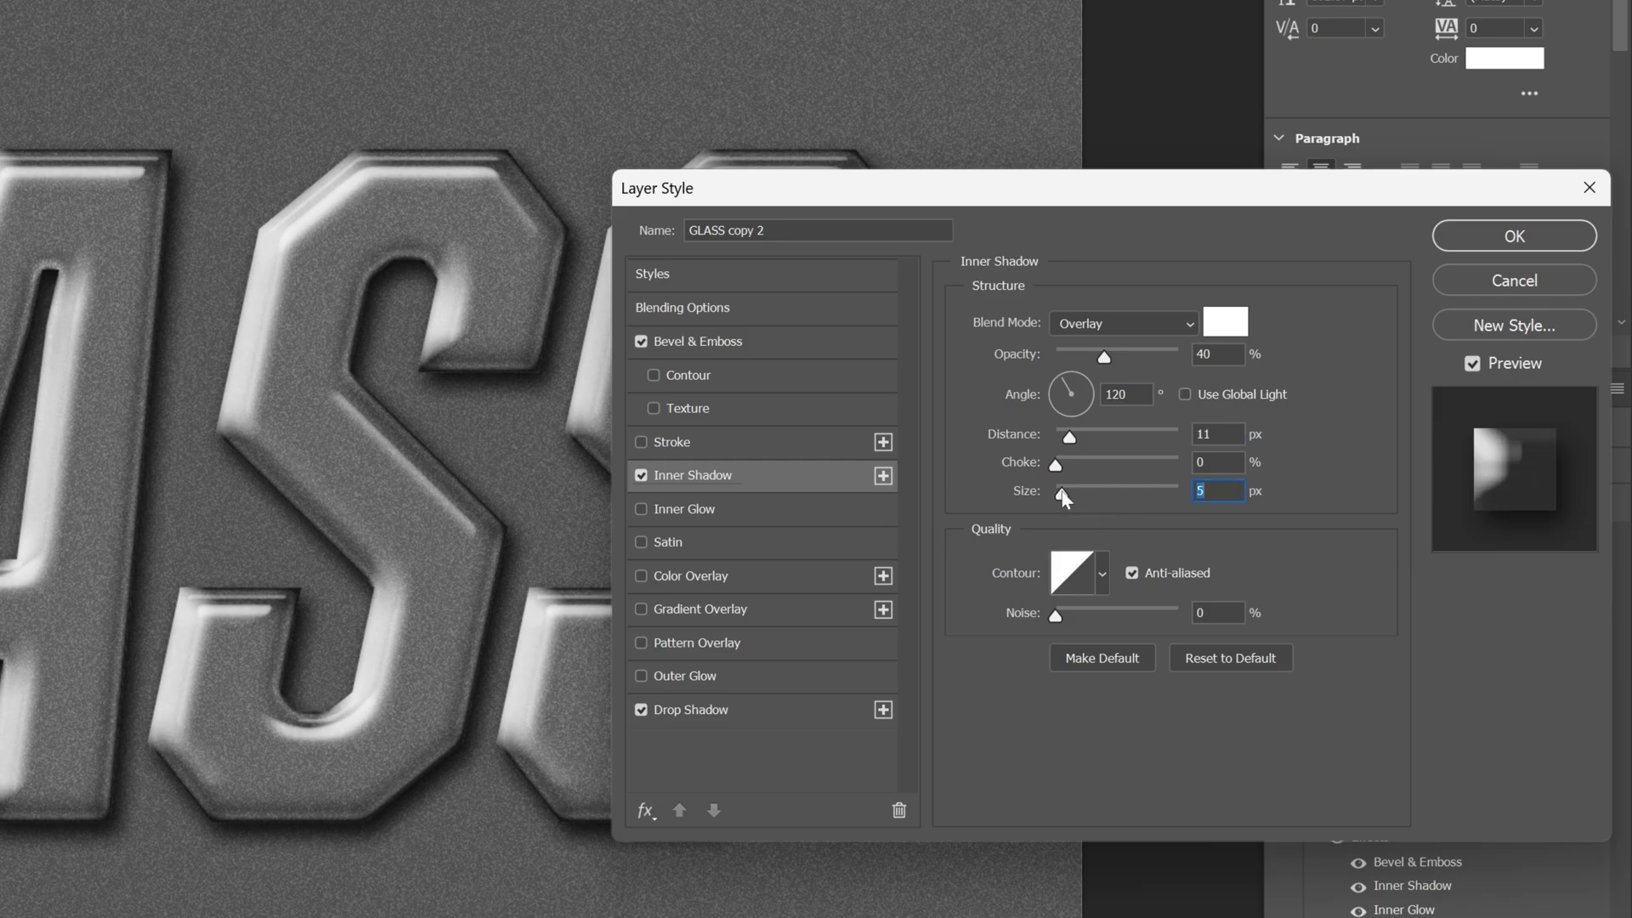
pyautogui.click(1020, 355)
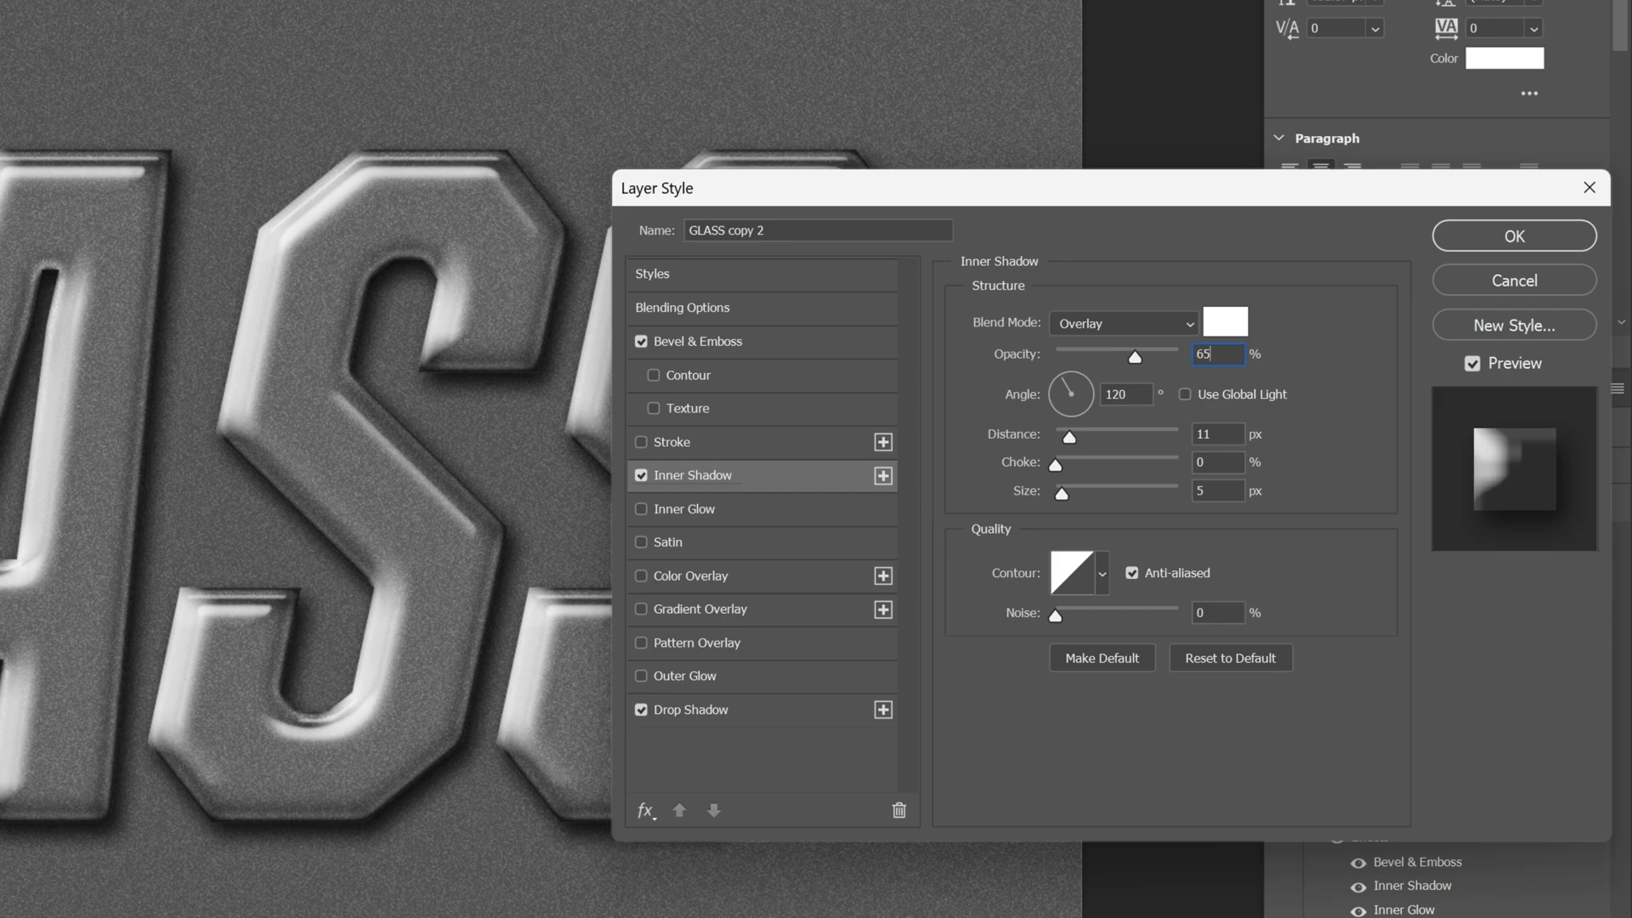
pyautogui.write('65')
# Reduce the size of GLASS copy 2's Drop Shadow to 11 px.
pyautogui.click(730, 708)
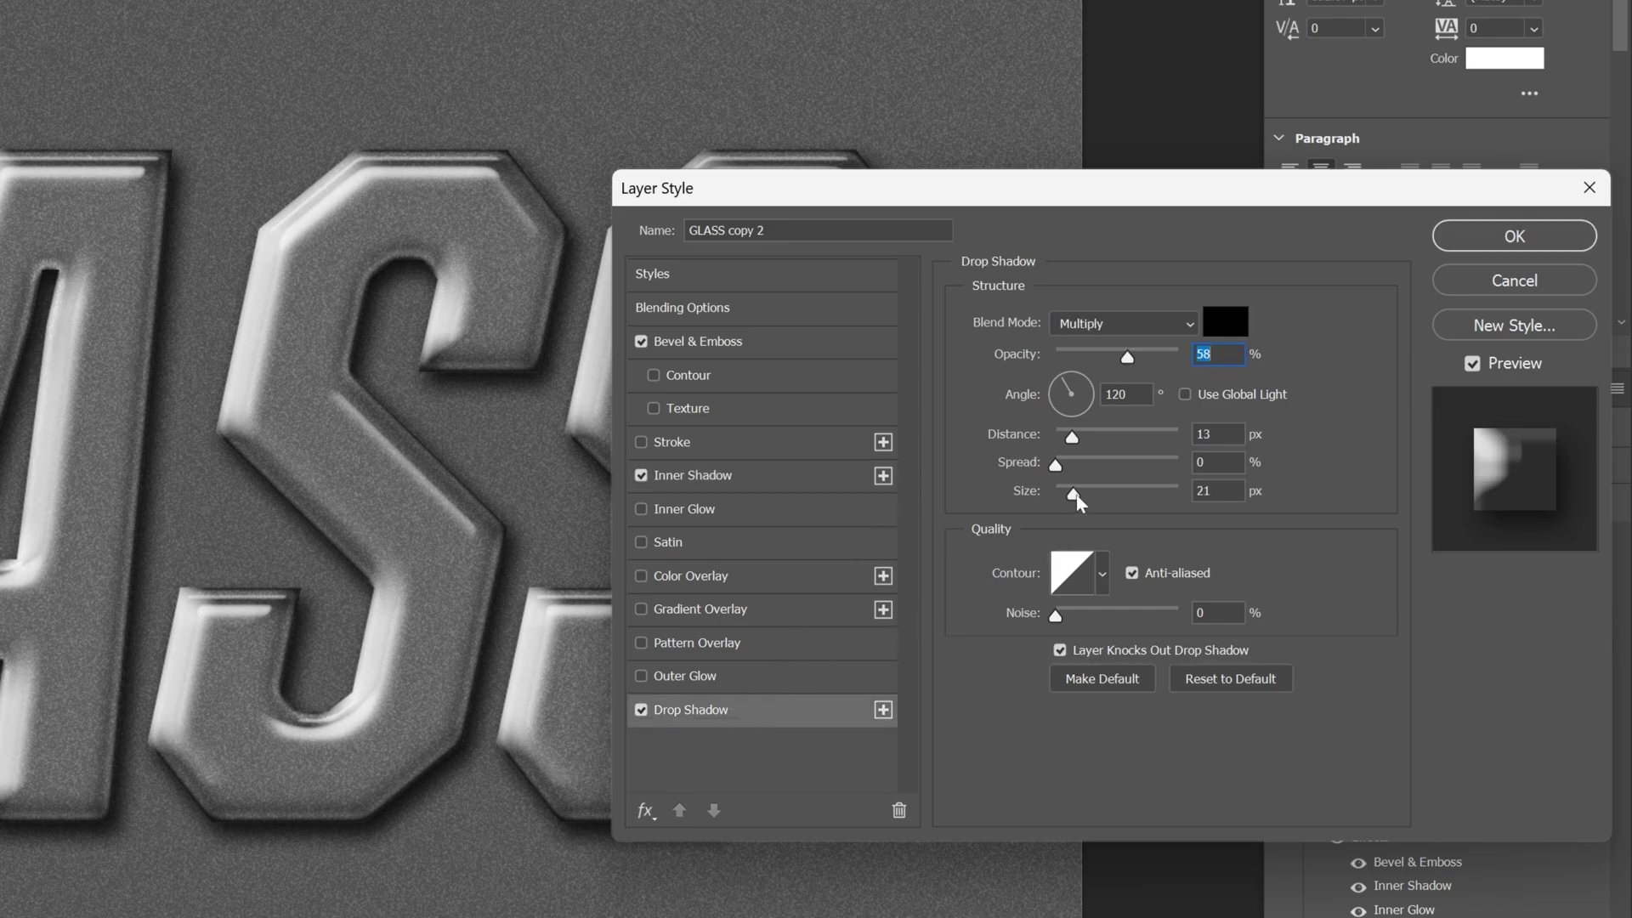
pyautogui.click(1214, 491)
pyautogui.write('8')
pyautogui.press('Up')
pyautogui.press('Up')
pyautogui.press('Up')
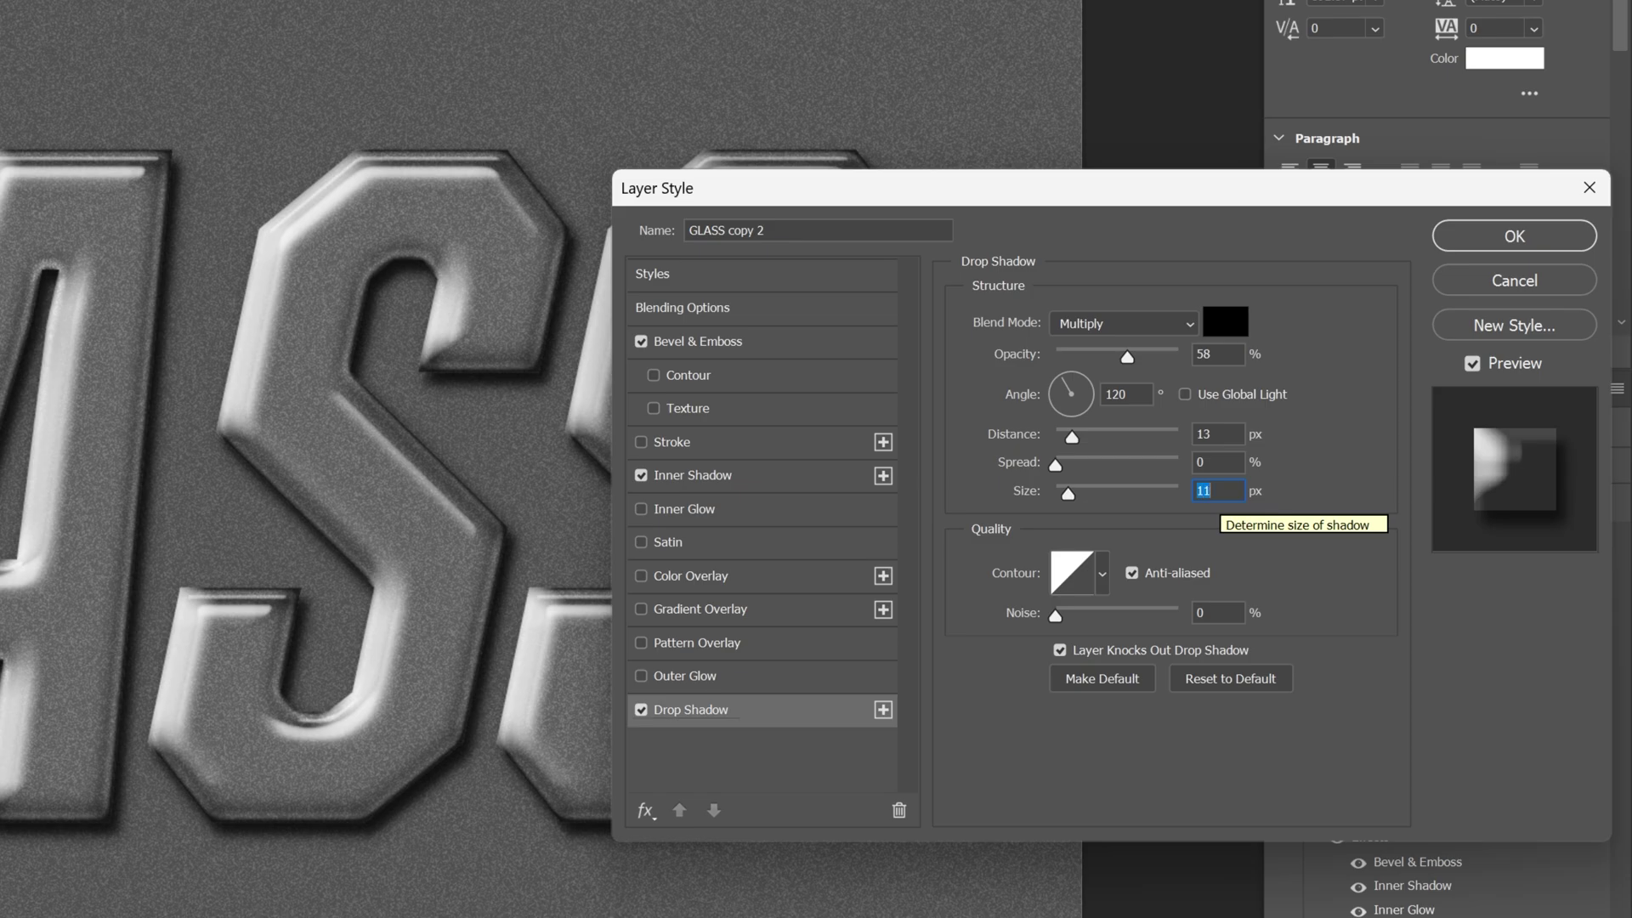
# Set the distance of GLASS copy 2's Drop Shadow to 6 px and its opacity to 64%, then apply the layer style.
pyautogui.click(1214, 432)
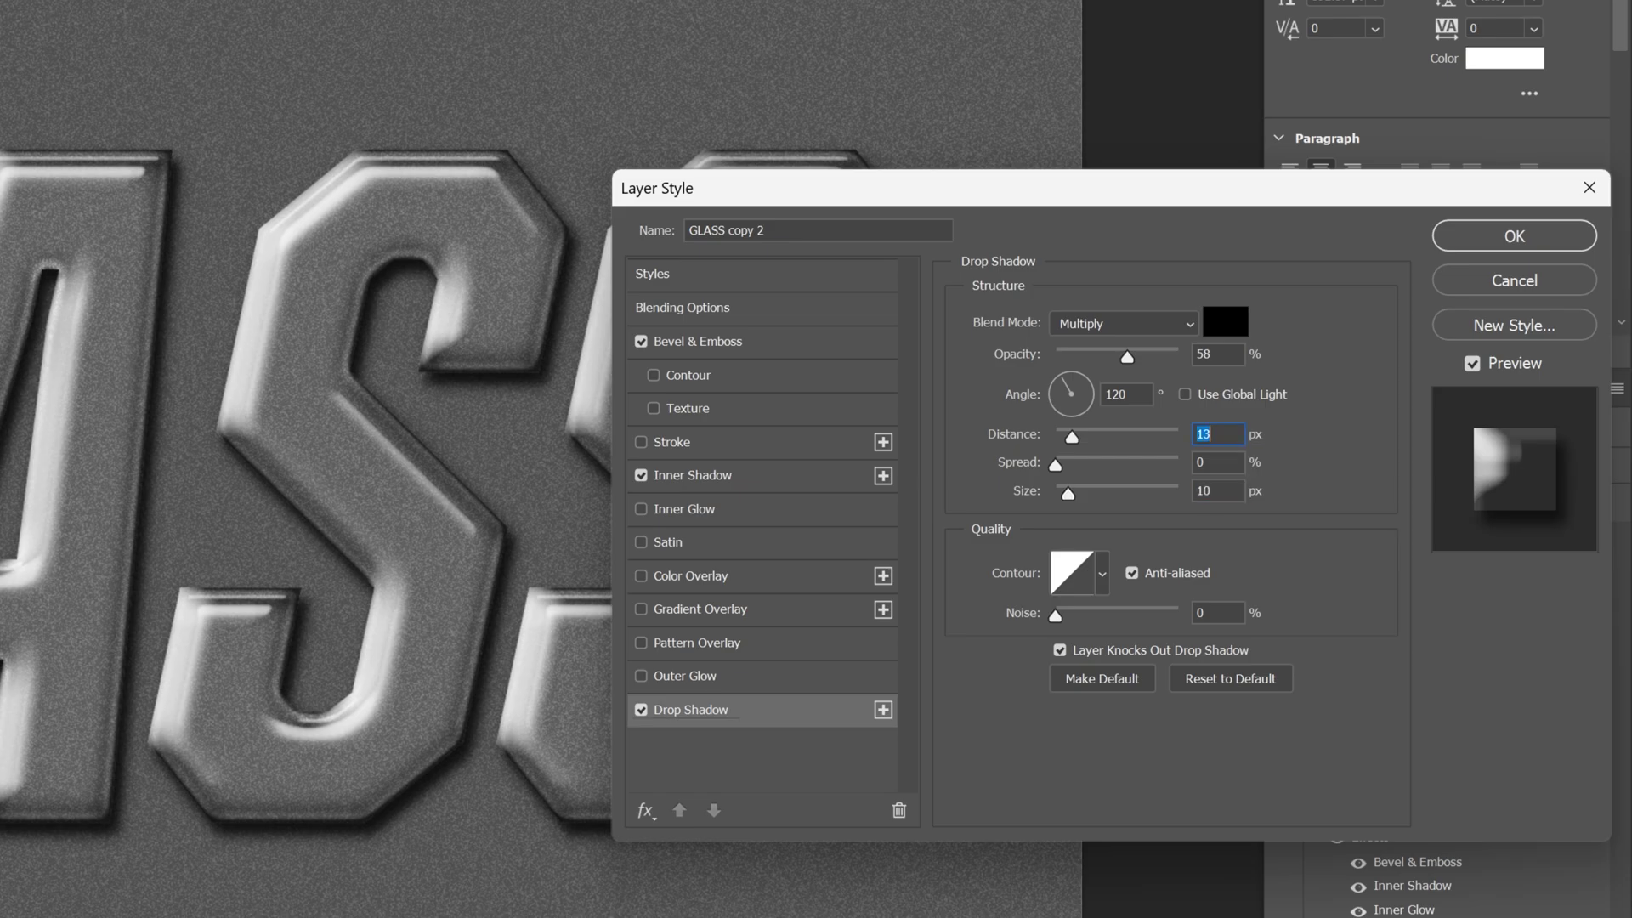
pyautogui.press('Down')
pyautogui.press('Down')
pyautogui.press('Down')
pyautogui.press('Down')
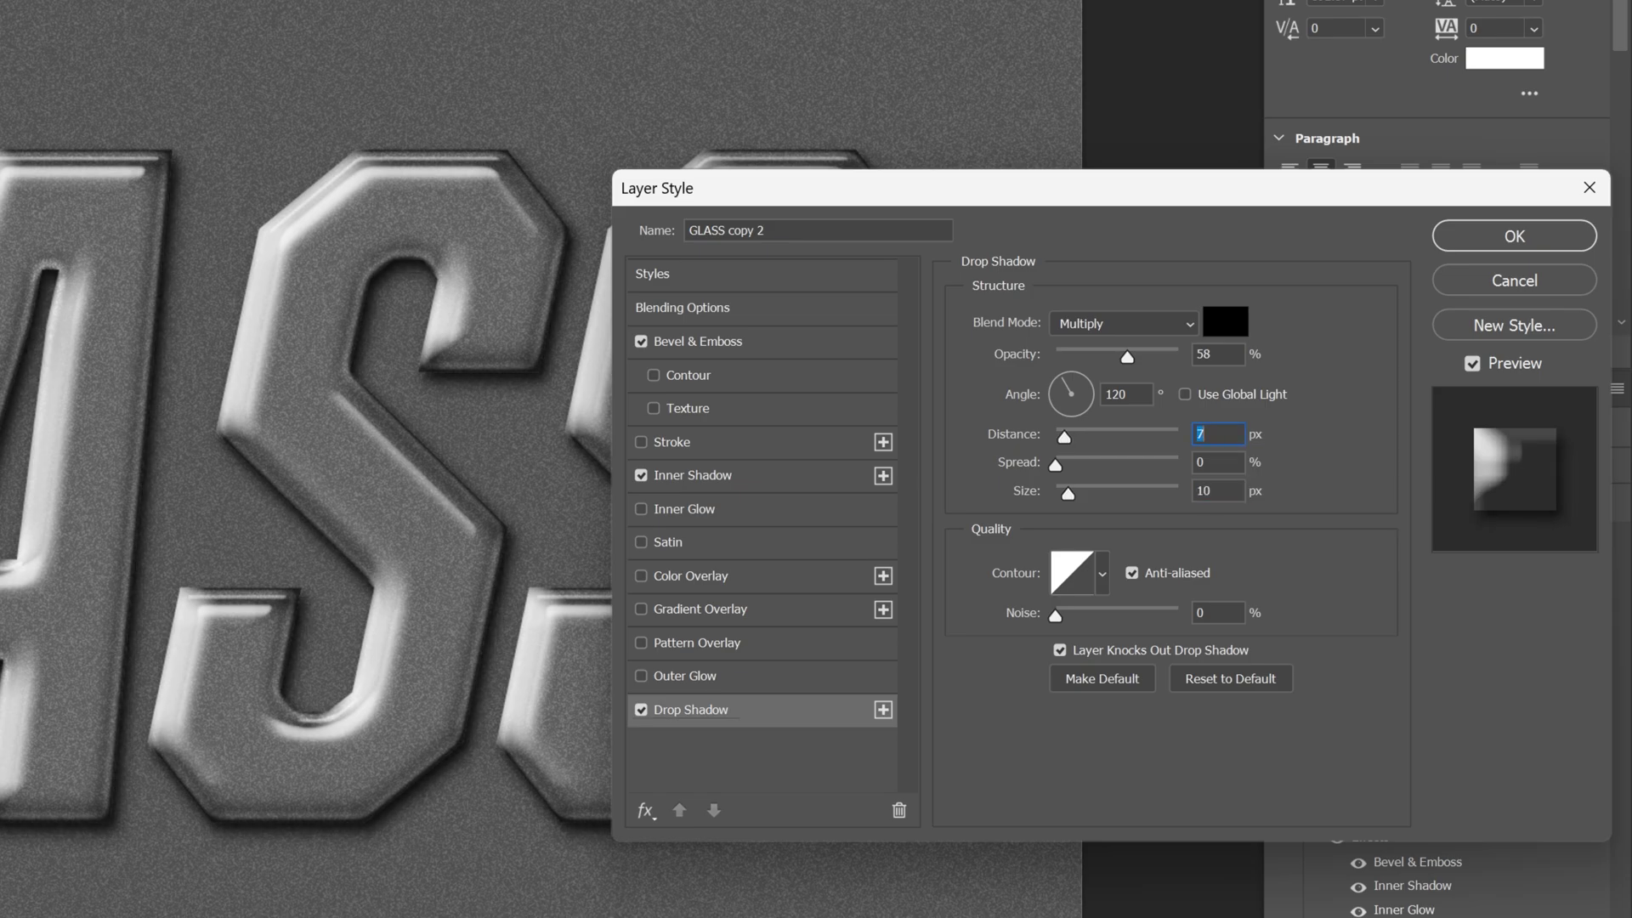
pyautogui.moveTo(1128, 358); pyautogui.dragTo(1137, 361)
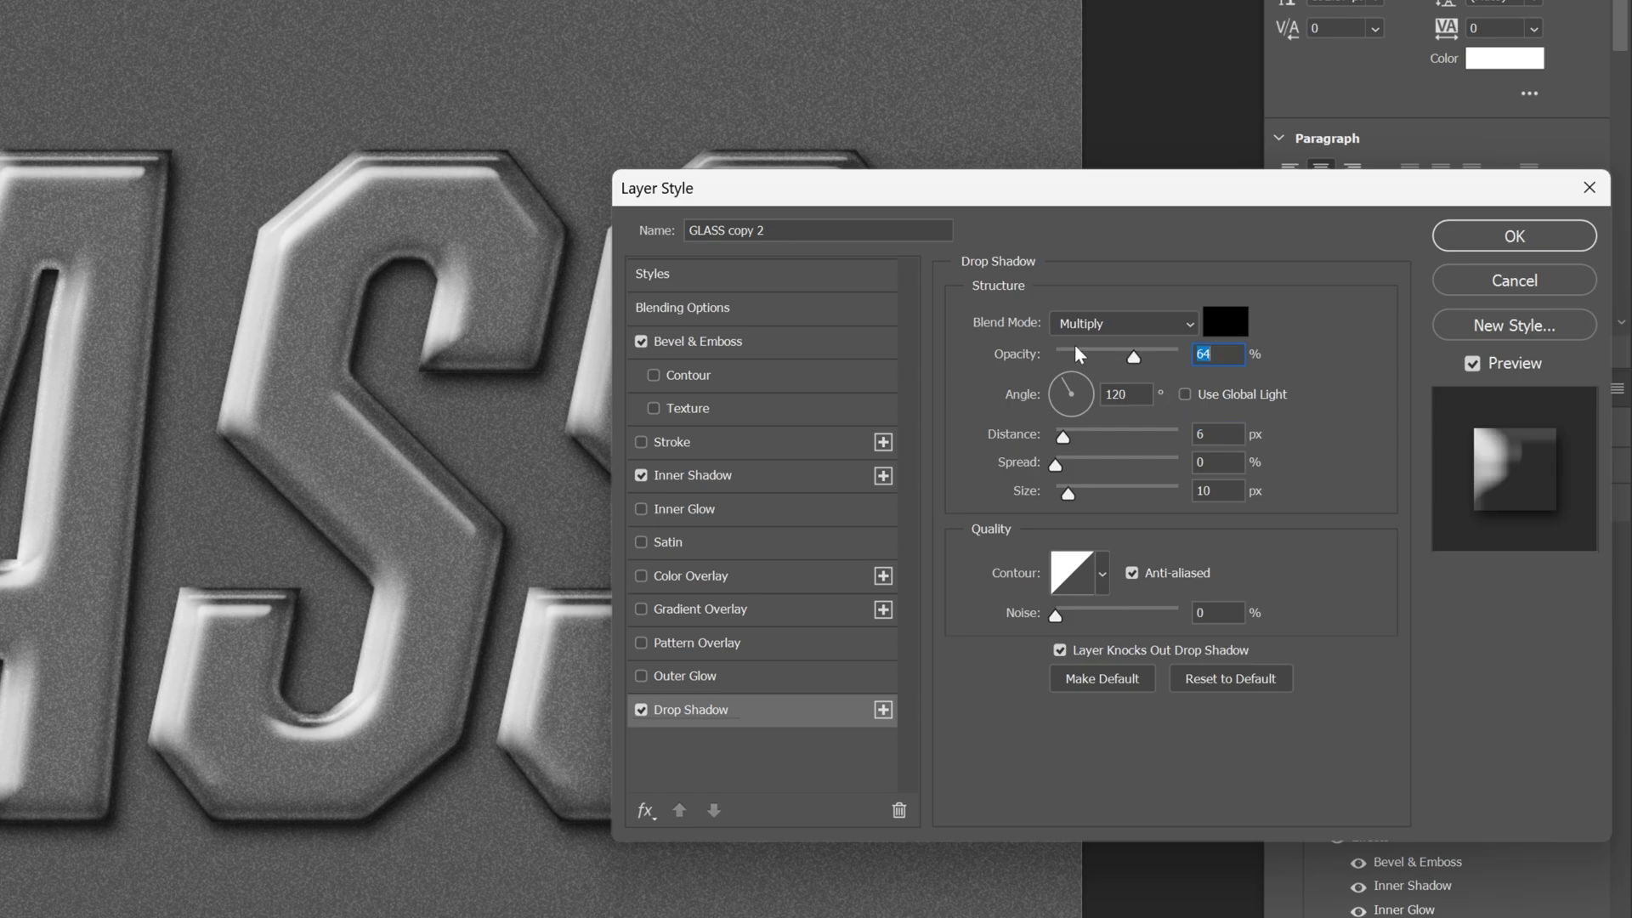
pyautogui.click(1539, 236)
# Add a Photo Filter adjustment layer above GLASS copy 2 and set its filter colour to blue, 000bec.
pyautogui.scroll(-3, 982, 412)
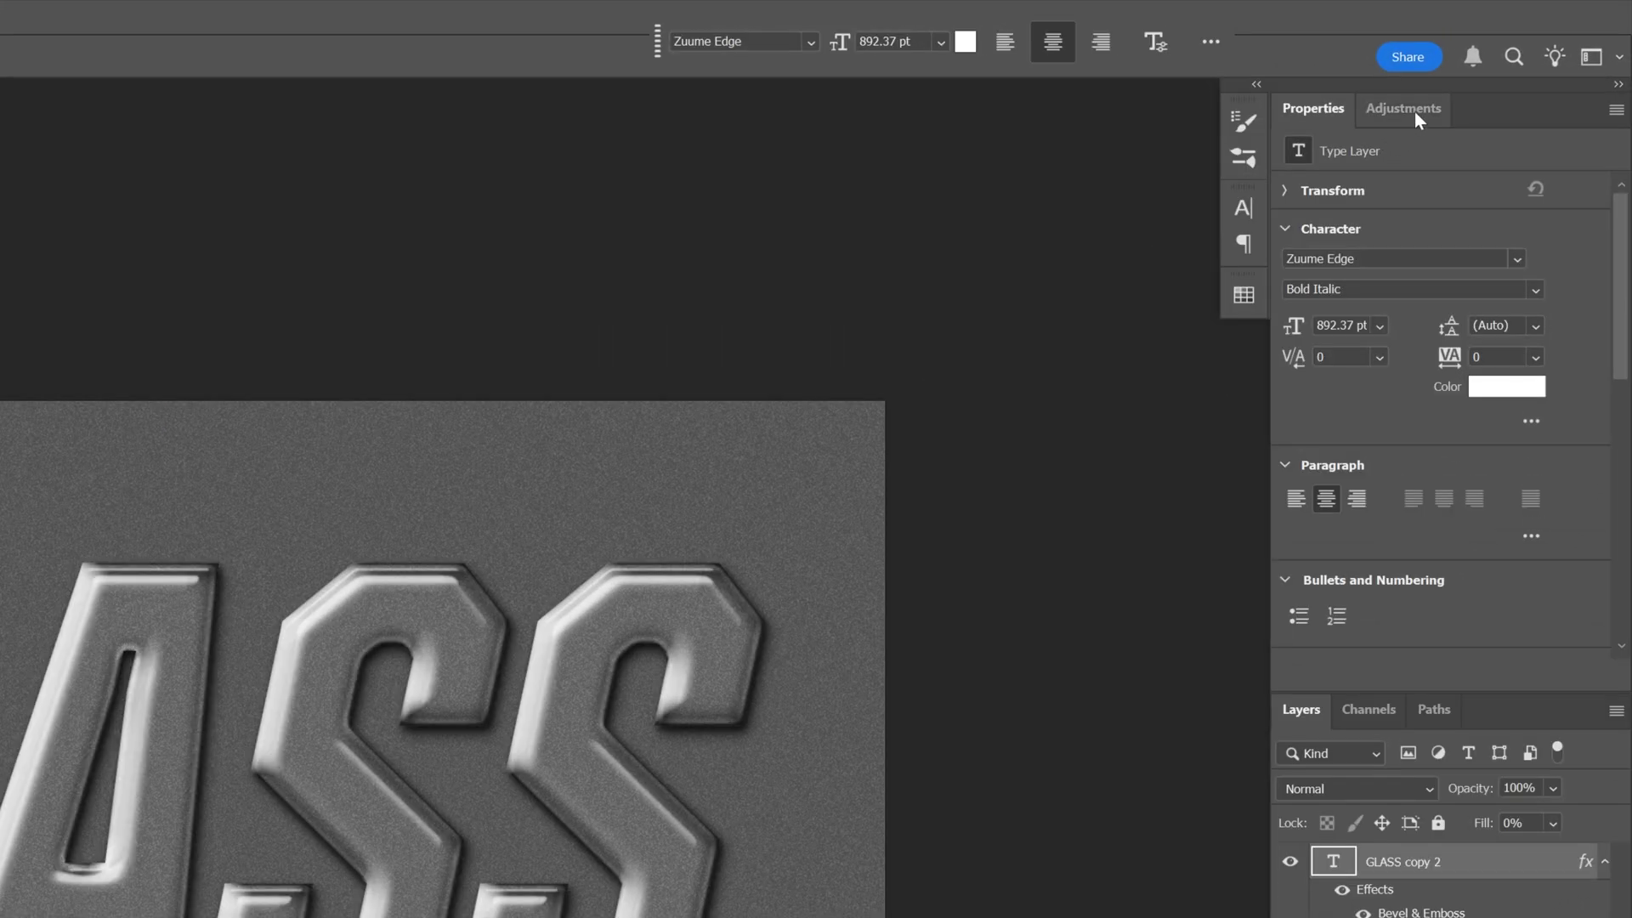
pyautogui.click(1506, 66)
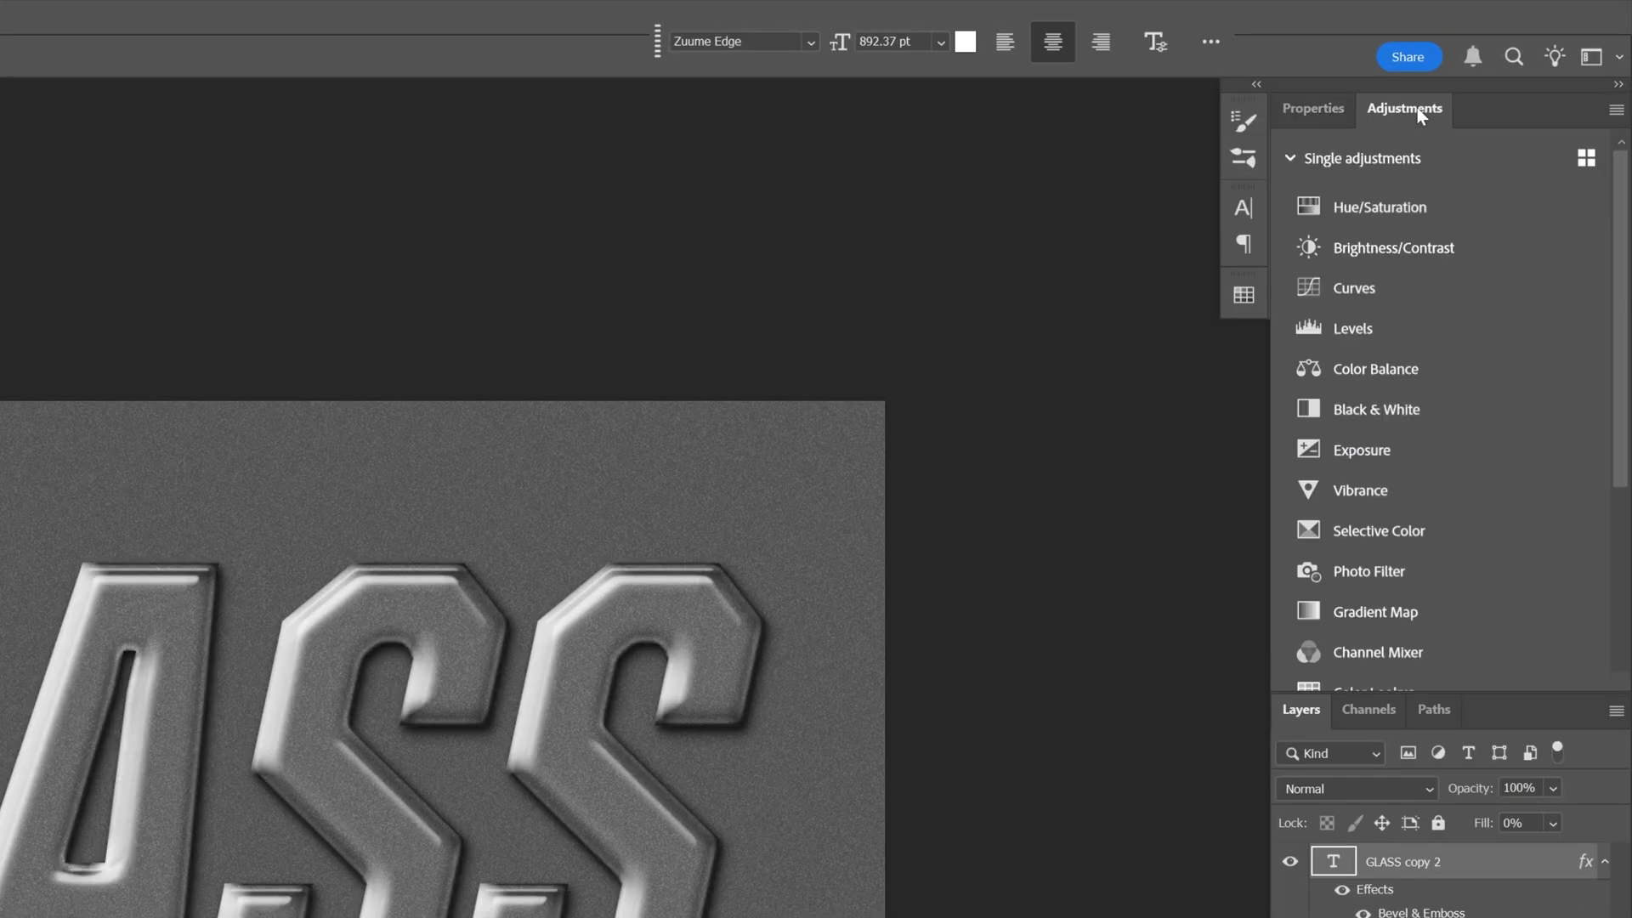
pyautogui.click(1409, 576)
pyautogui.click(1386, 231)
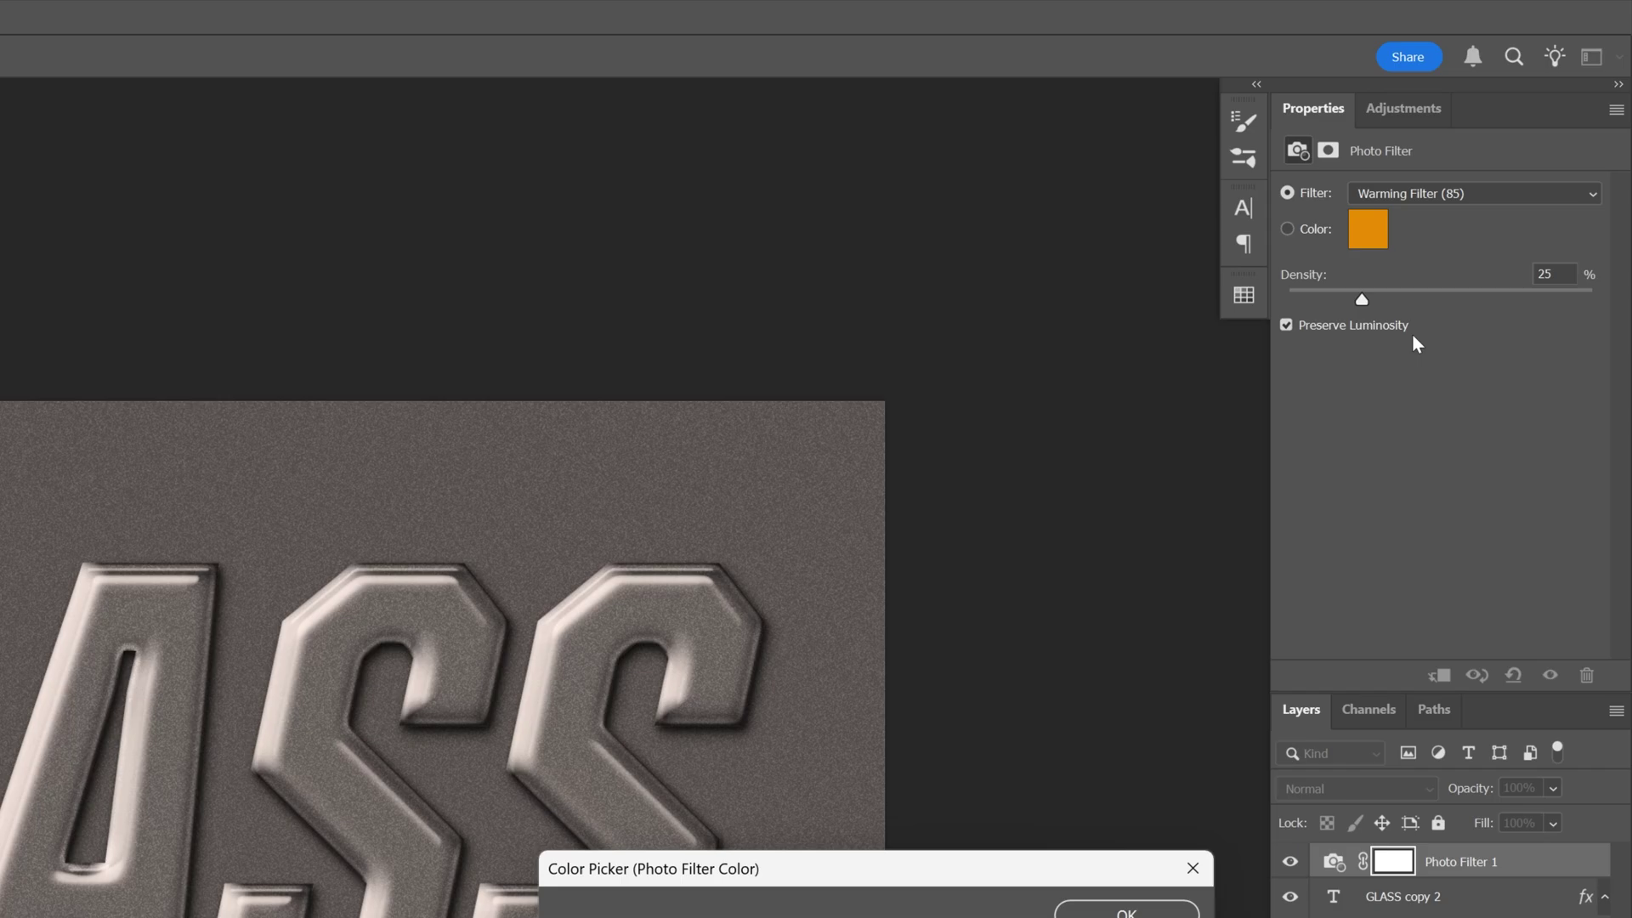
pyautogui.click(905, 382)
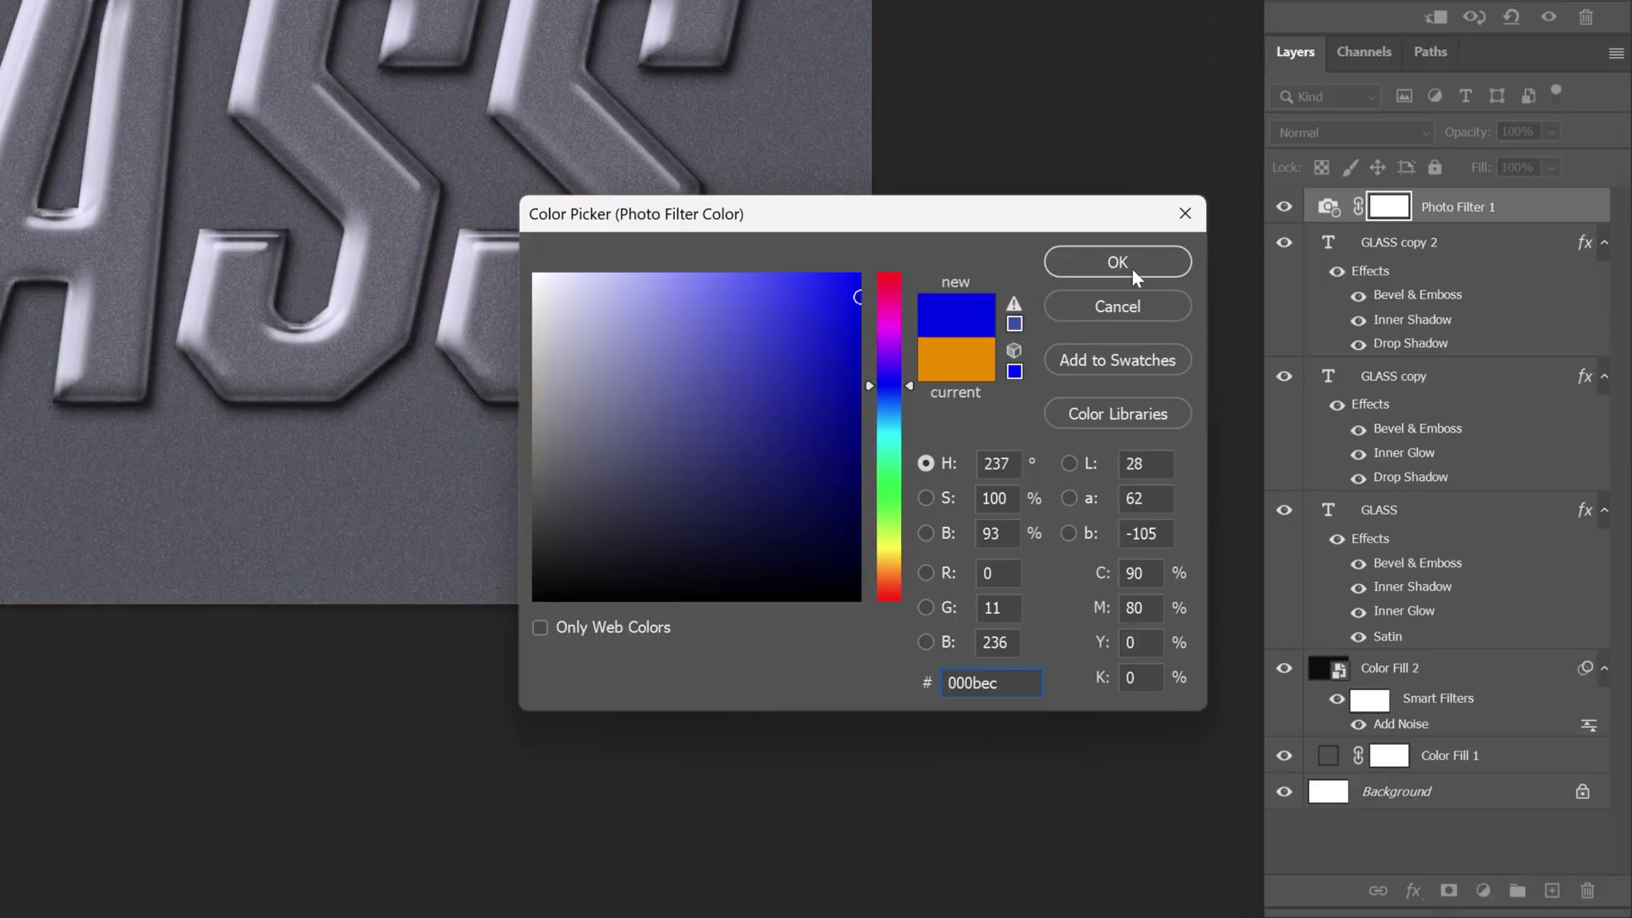
pyautogui.click(1117, 262)
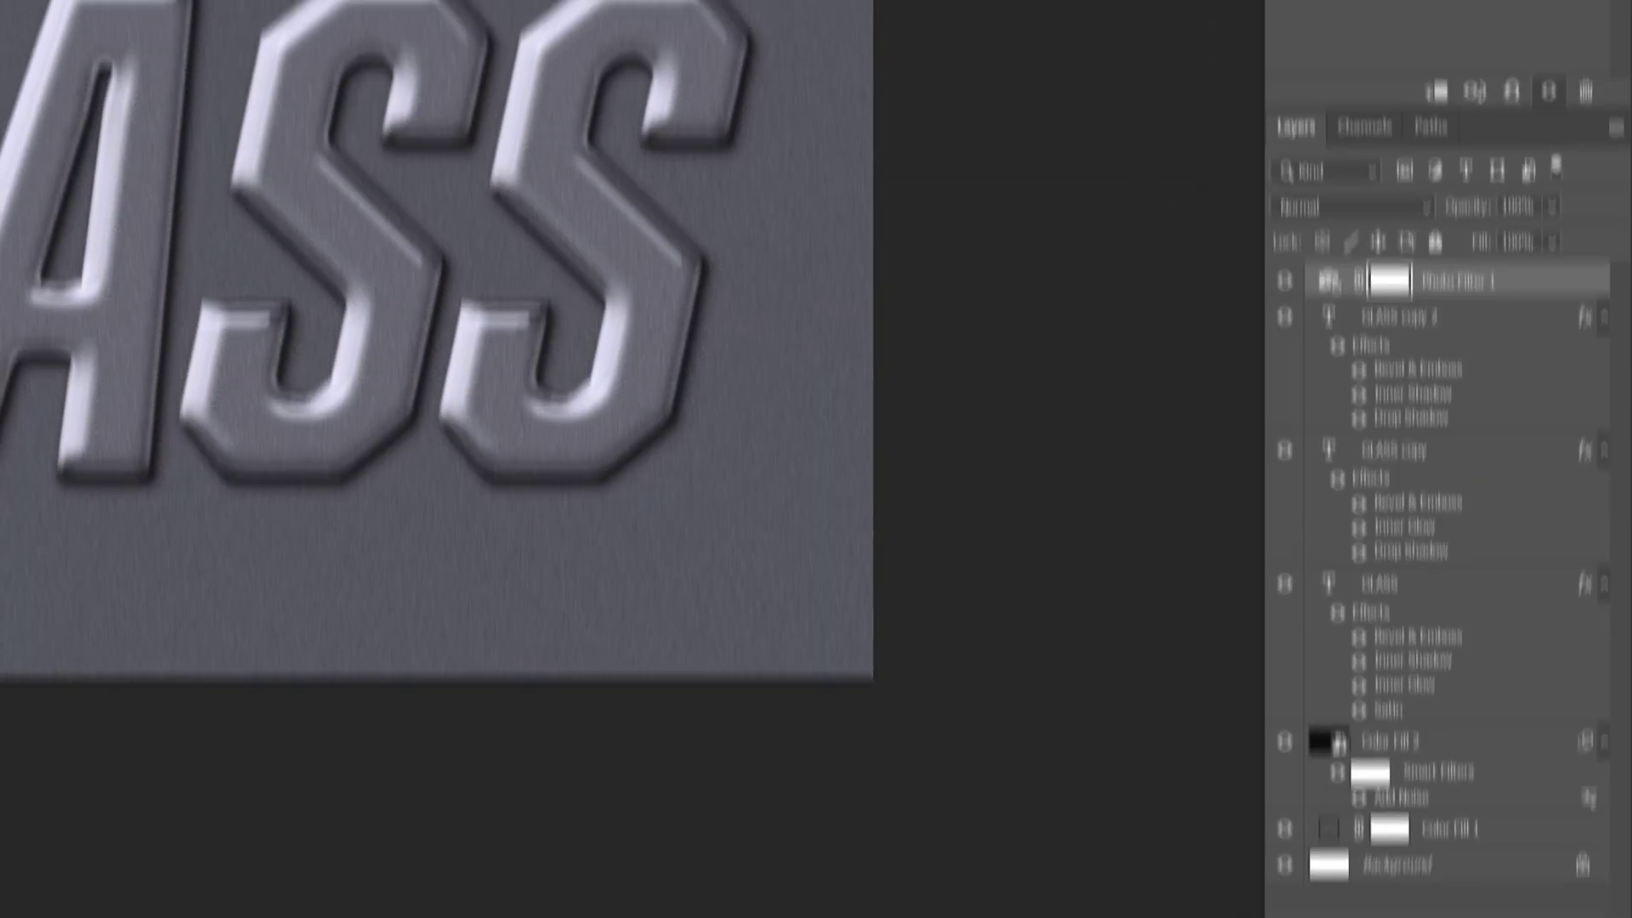